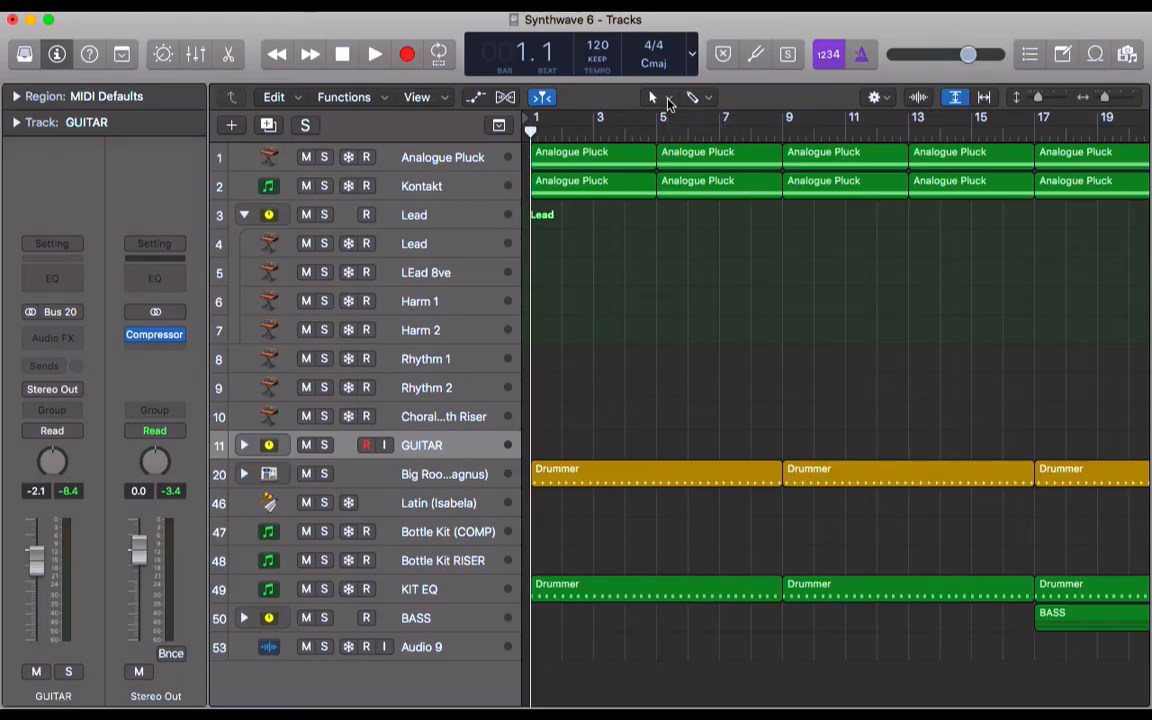
Set the main tool to Pointer and select the first Analogue Pluck region on the Kontakt track
{"action": "left_click", "coordinate": [668, 98]}
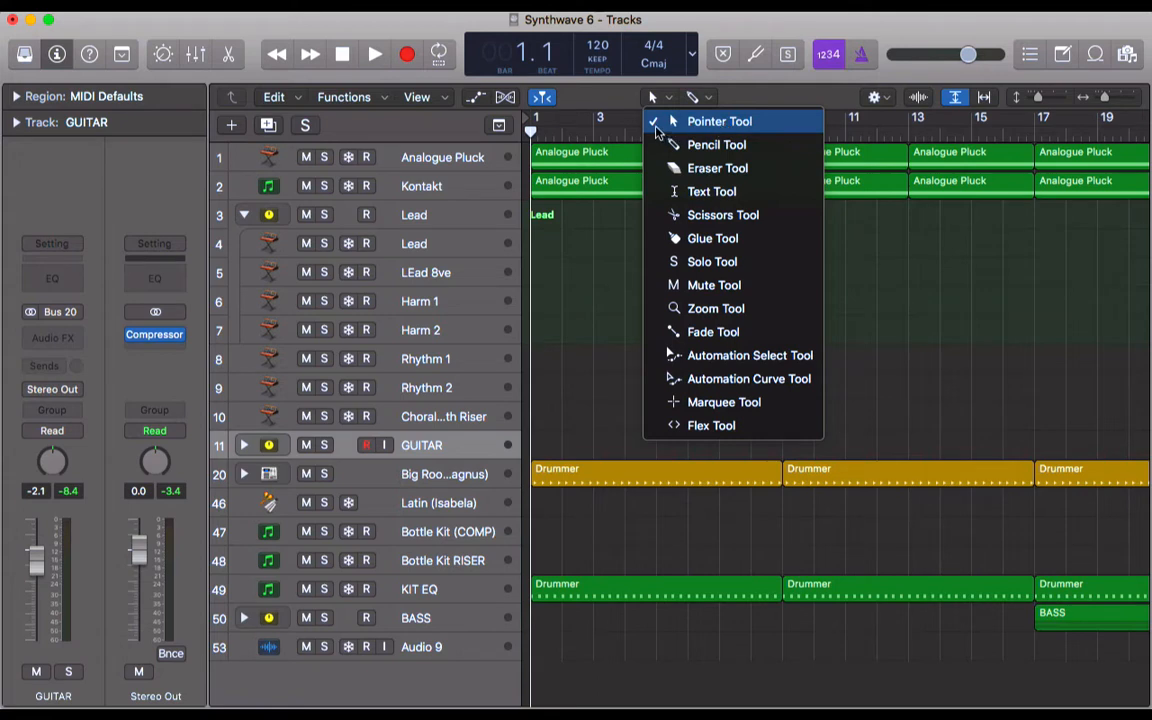
{"action": "left_click", "coordinate": [783, 124]}
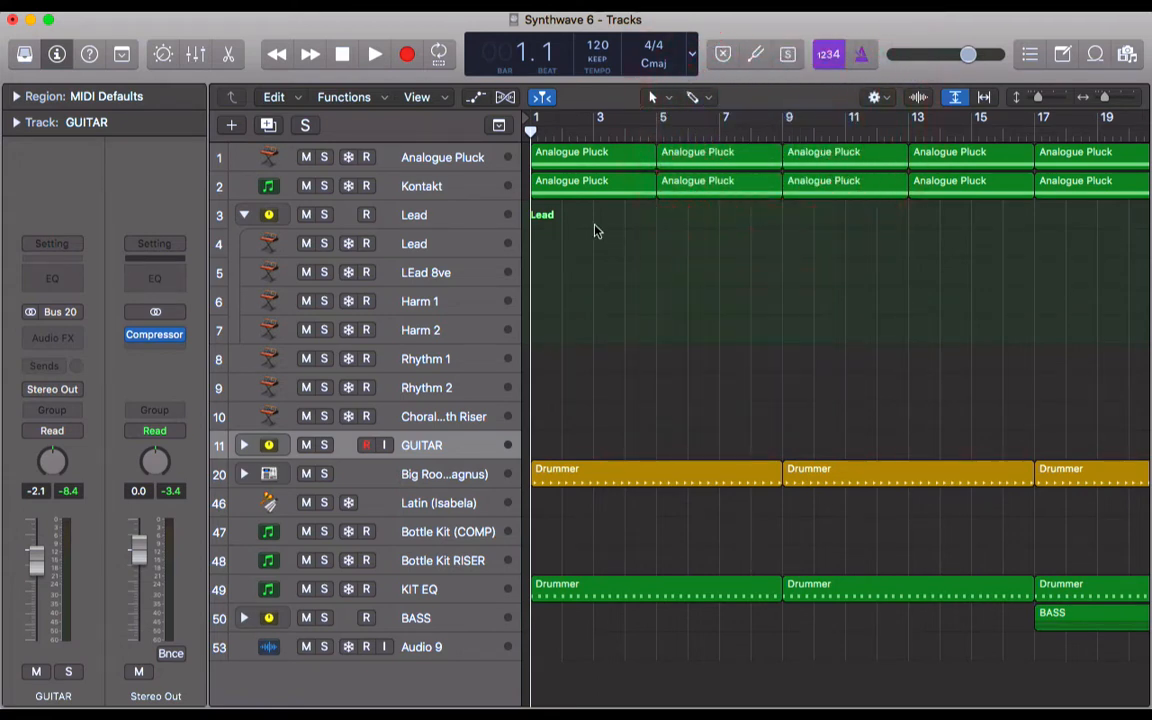
{"action": "mouse_move", "coordinate": [584, 197]}
{"action": "left_mouse_down"}
{"action": "mouse_move", "coordinate": [589, 239]}
{"action": "mouse_move", "coordinate": [702, 237]}
{"action": "mouse_move", "coordinate": [595, 212]}
{"action": "mouse_move", "coordinate": [583, 183]}
{"action": "left_mouse_up"}
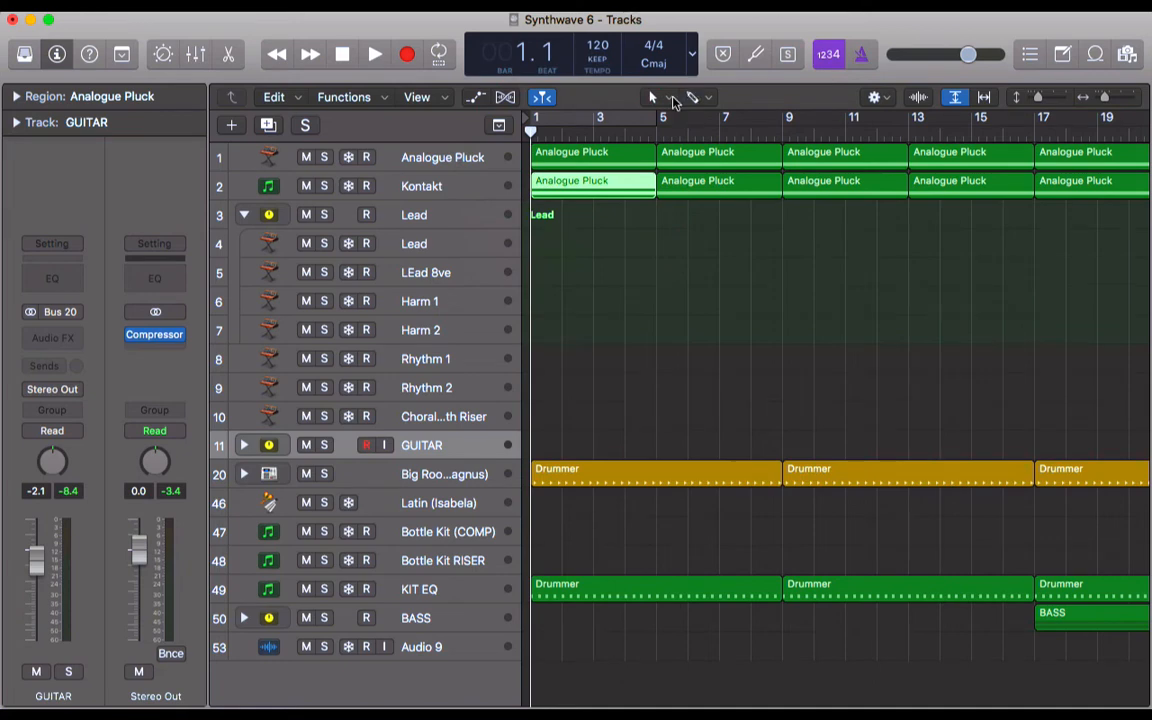
Draw a new one-bar MIDI region at bar 2 on the Lead instrument track with the Pencil tool
{"action": "left_click", "coordinate": [669, 98]}
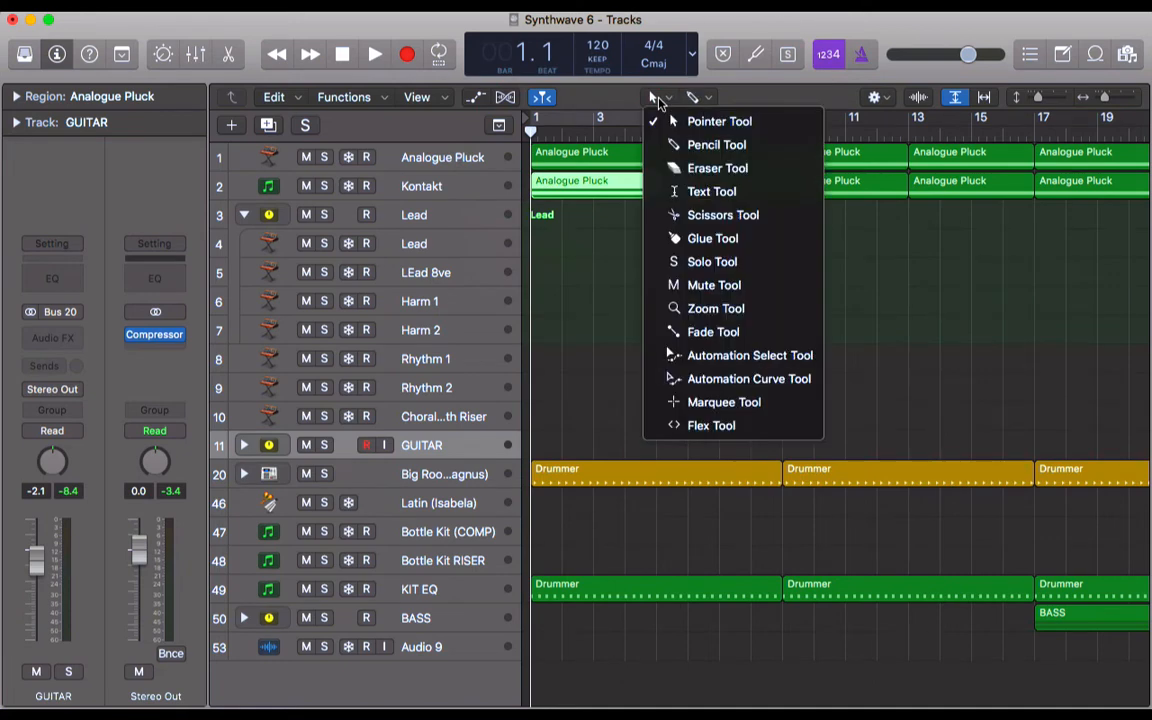
{"action": "left_click", "coordinate": [706, 144]}
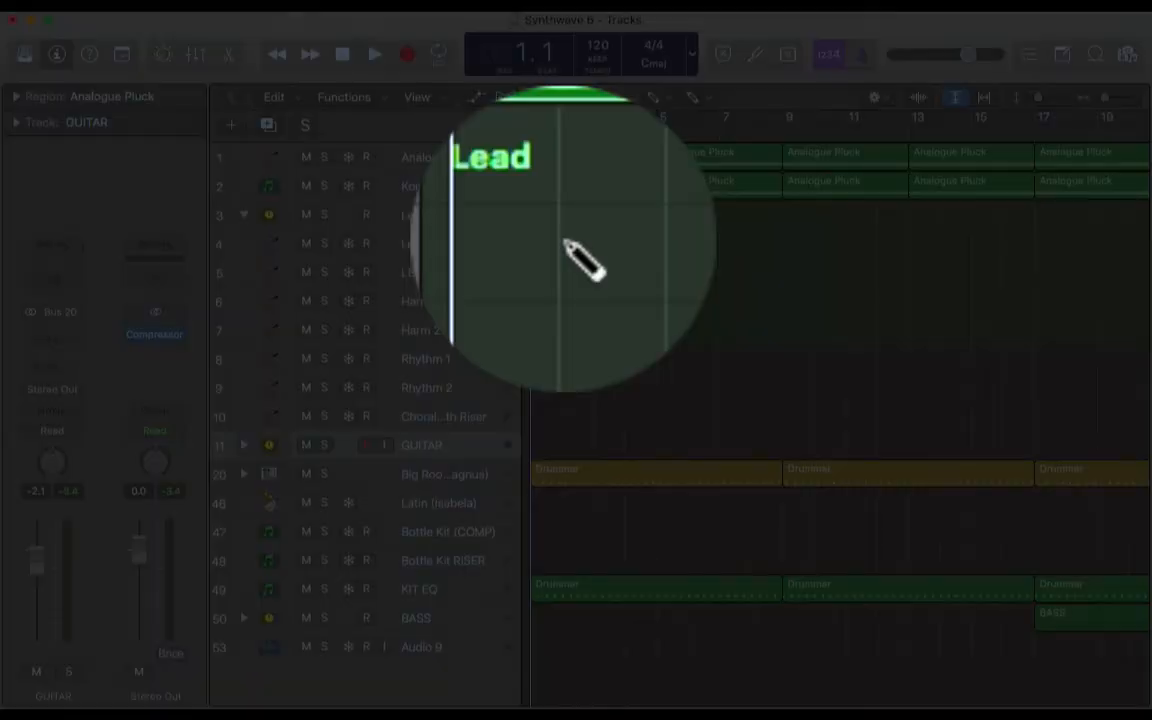
{"action": "left_click", "coordinate": [566, 243]}
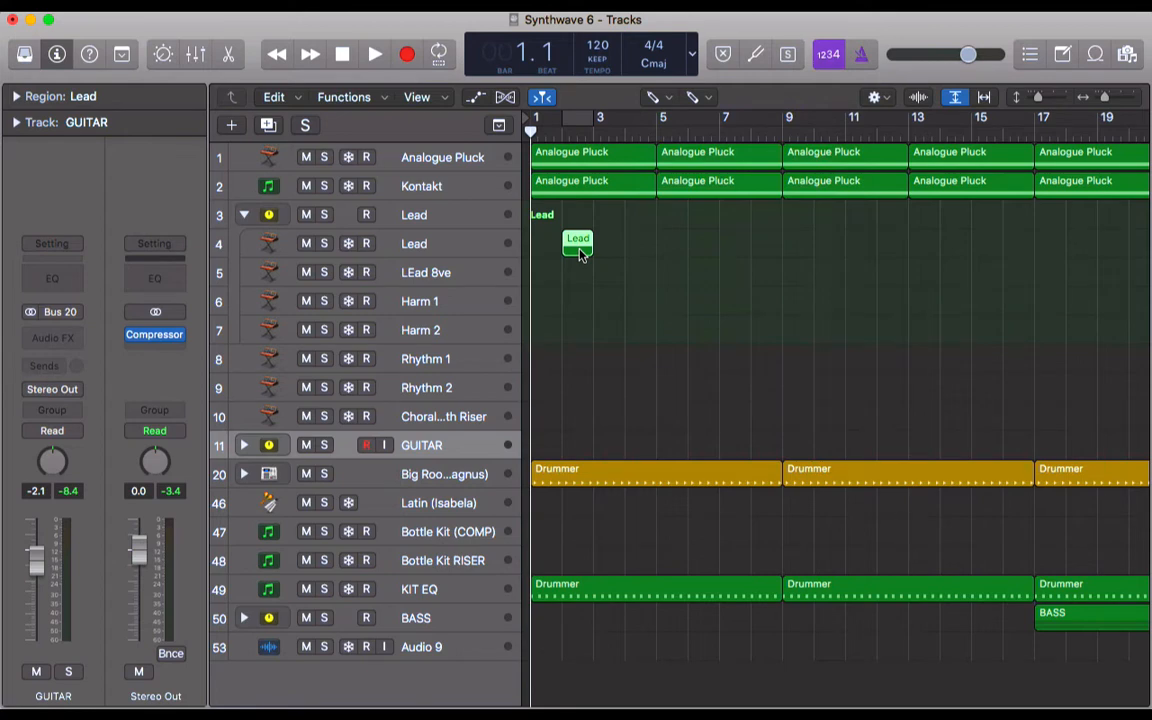
Draw four ascending, staggered notes in the Lead region's Piano Roll with the Pencil tool, starting within bar 2, then close the editor
{"action": "key", "text": "e"}
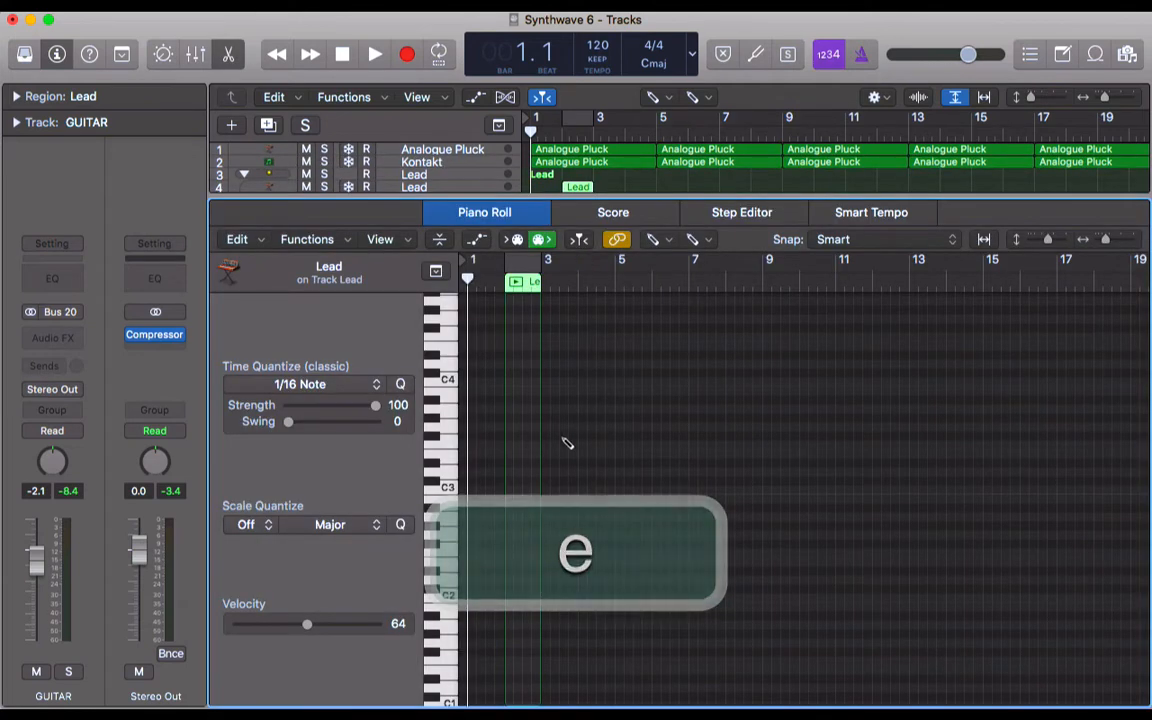
{"action": "left_click", "coordinate": [664, 241]}
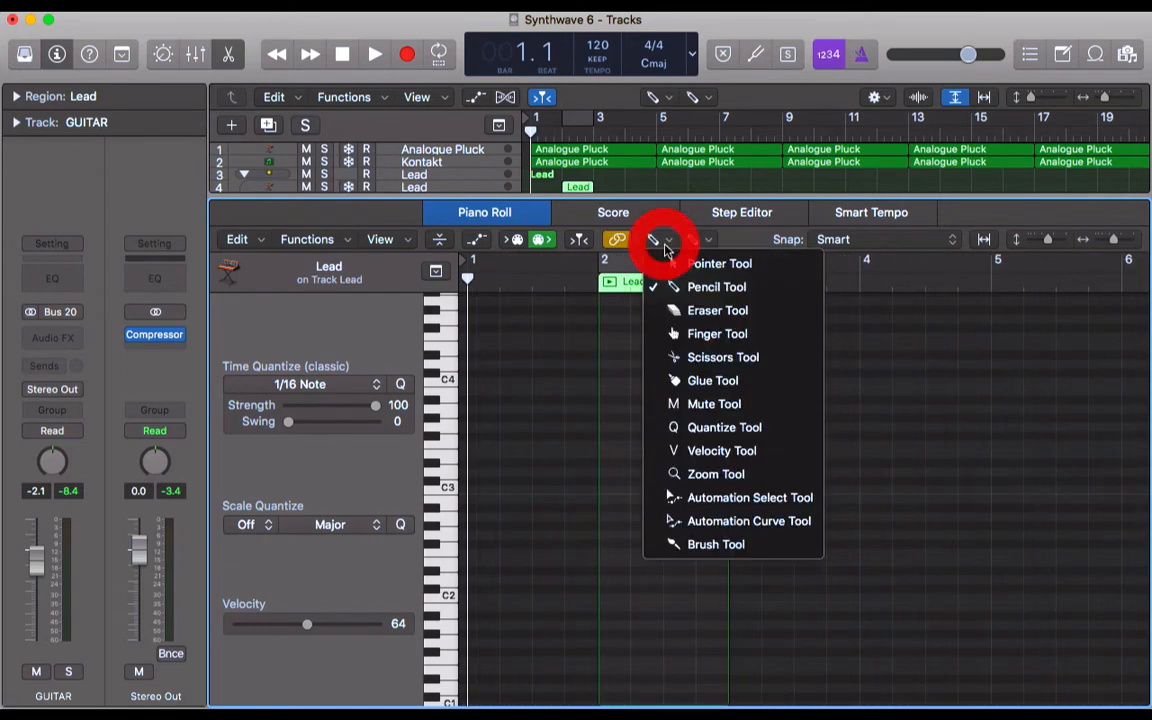
{"action": "left_click", "coordinate": [714, 290]}
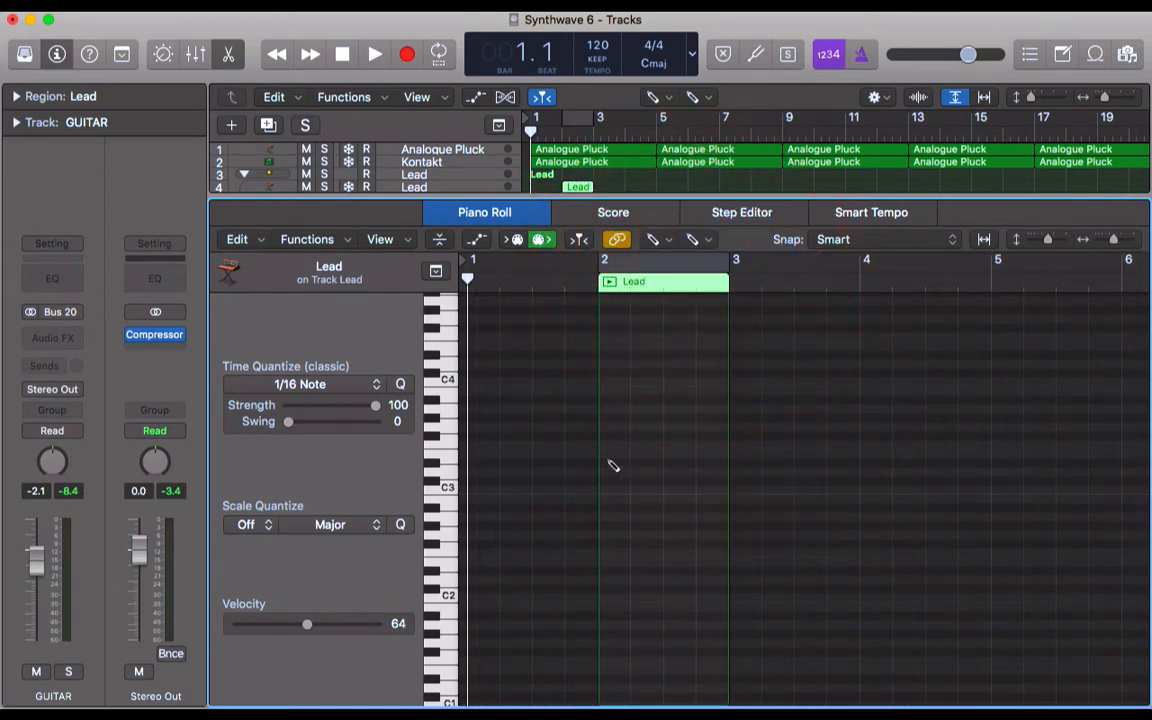
{"action": "left_click", "coordinate": [611, 456]}
{"action": "left_click", "coordinate": [633, 418]}
{"action": "left_click", "coordinate": [667, 373]}
{"action": "left_click", "coordinate": [675, 337]}
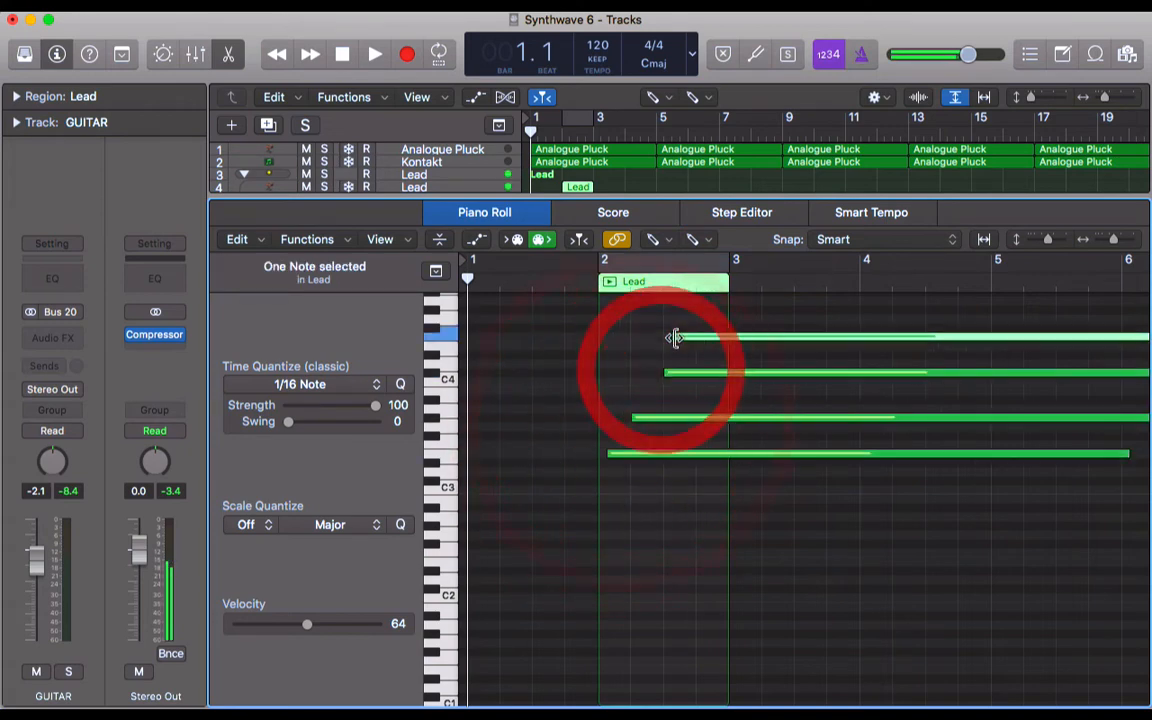
{"action": "key", "text": "e"}
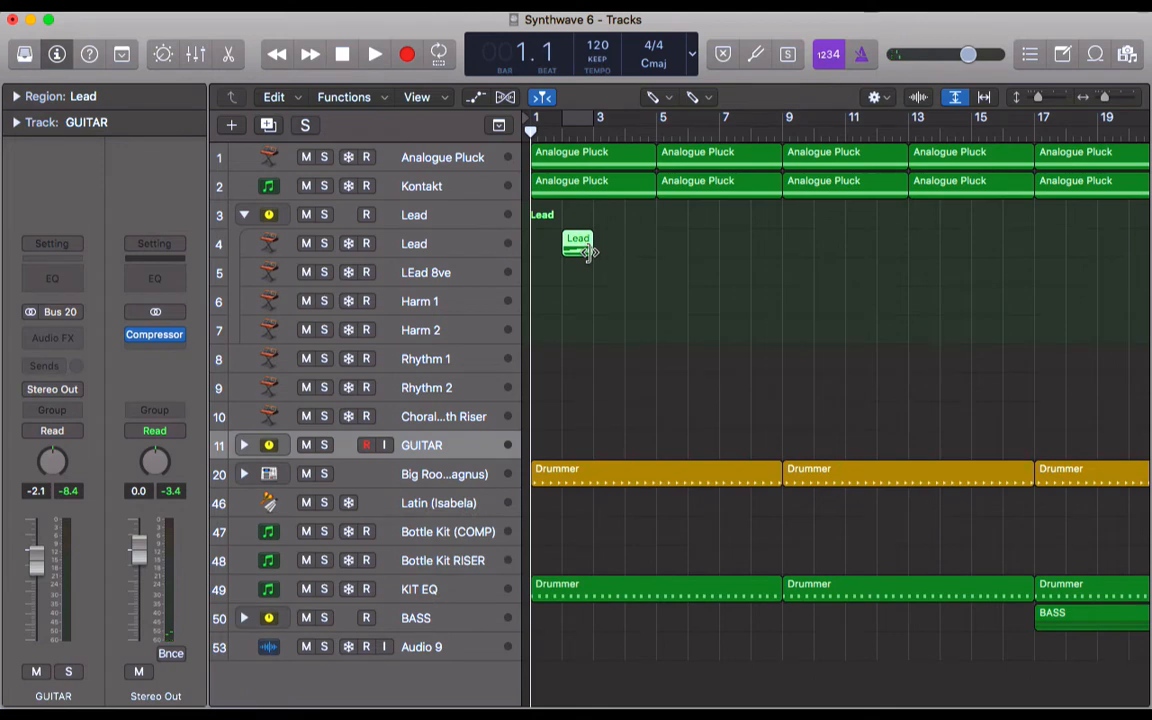
Erase the new region at bar 2 of the Lead track with the Eraser tool
{"action": "left_click", "coordinate": [657, 99]}
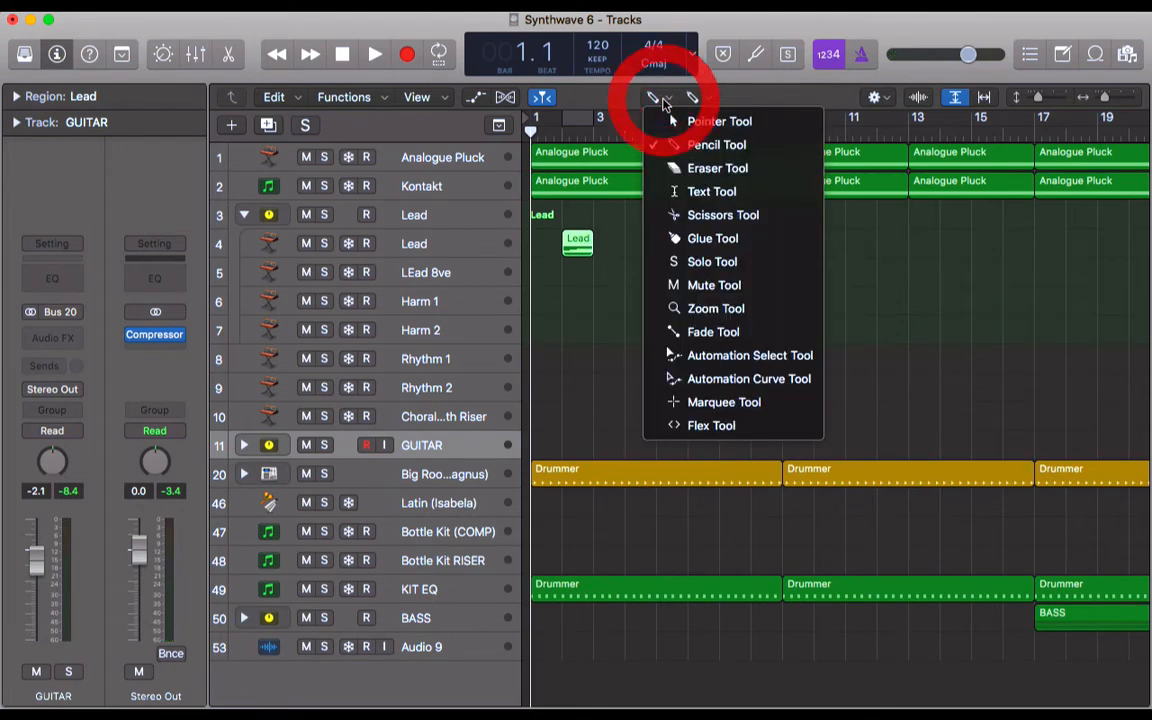
{"action": "left_click", "coordinate": [757, 168]}
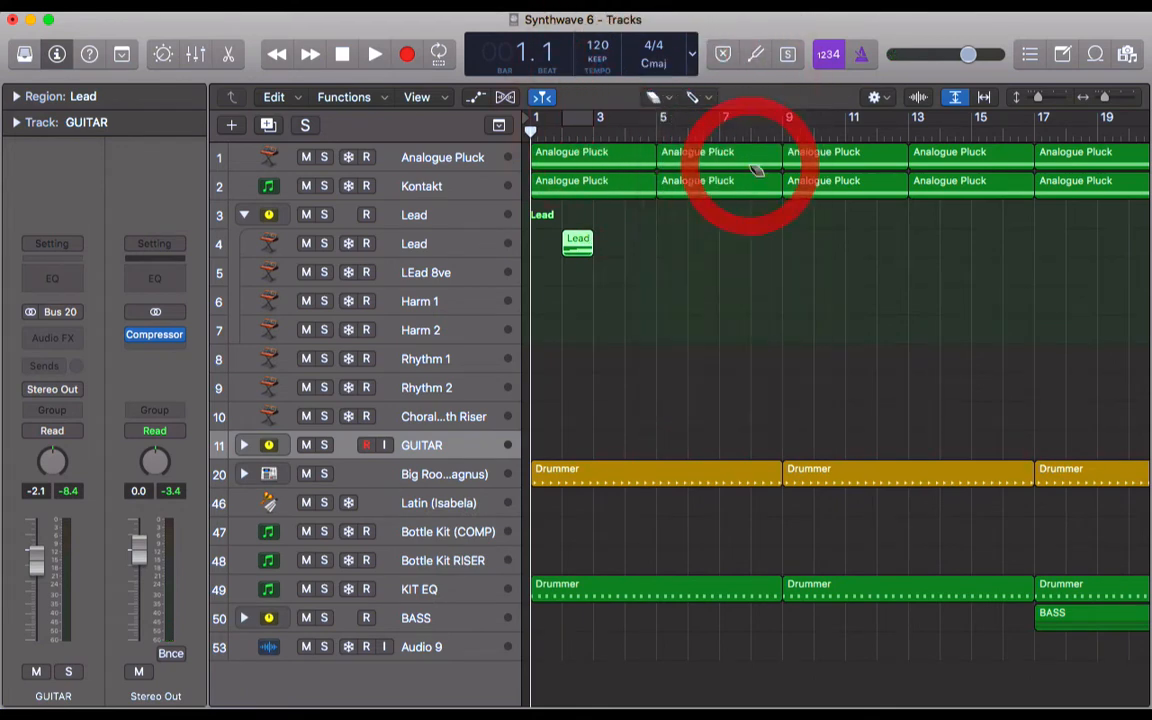
{"action": "left_click", "coordinate": [657, 99]}
{"action": "left_click", "coordinate": [623, 240]}
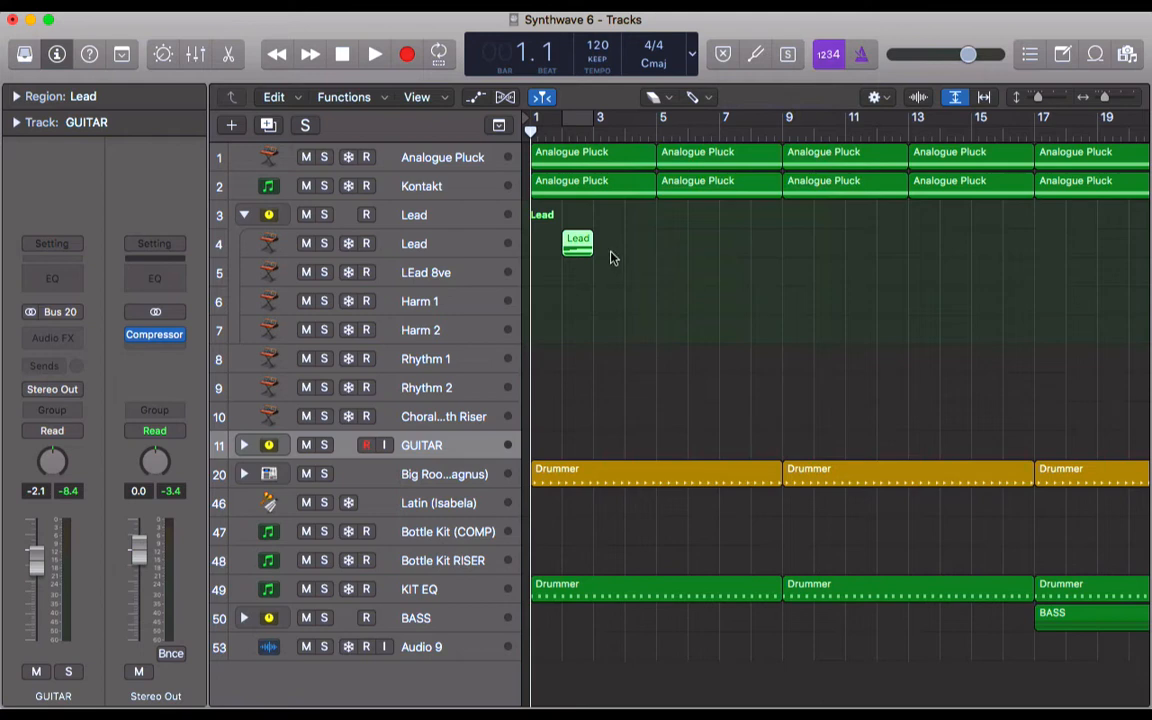
{"action": "key", "text": "super+Right"}
{"action": "key", "text": "super+Right"}
{"action": "key", "text": "super+Right"}
{"action": "key", "text": "super+Right"}
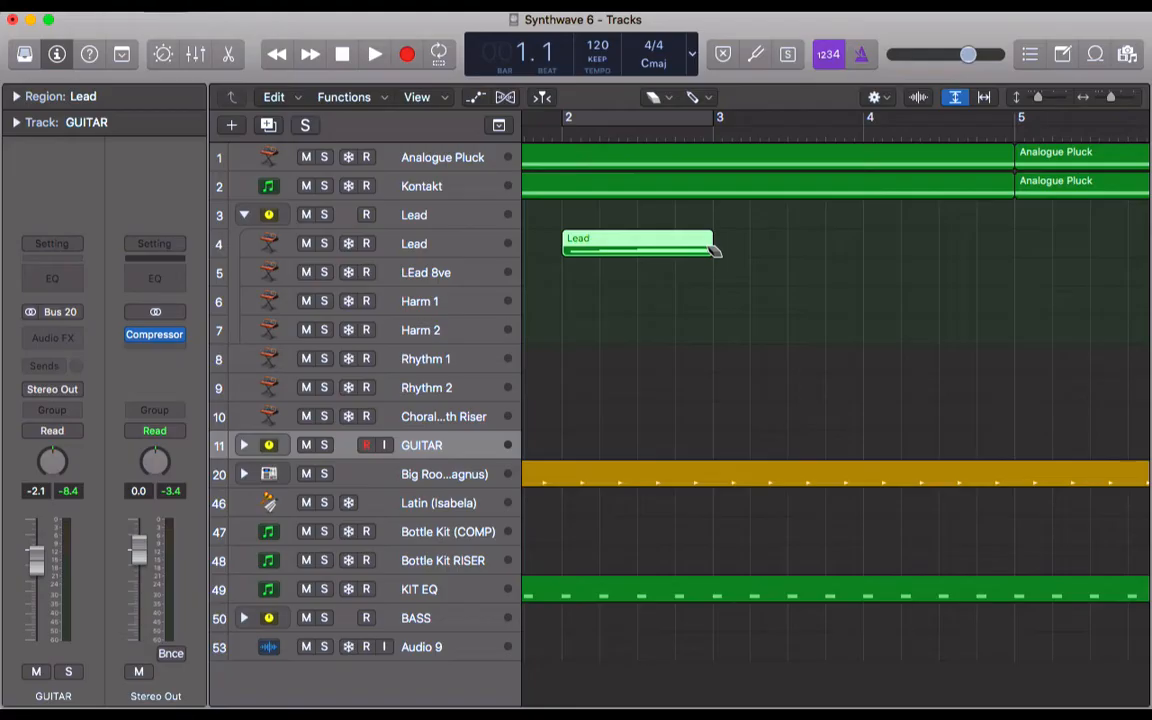
{"action": "left_click", "coordinate": [711, 246]}
Rename the first region on the Kontakt track to NEW NAME with the Text tool
{"action": "key", "text": "super+Left"}
{"action": "key", "text": "super+Left"}
{"action": "key", "text": "super+Left"}
{"action": "key", "text": "super+Left"}
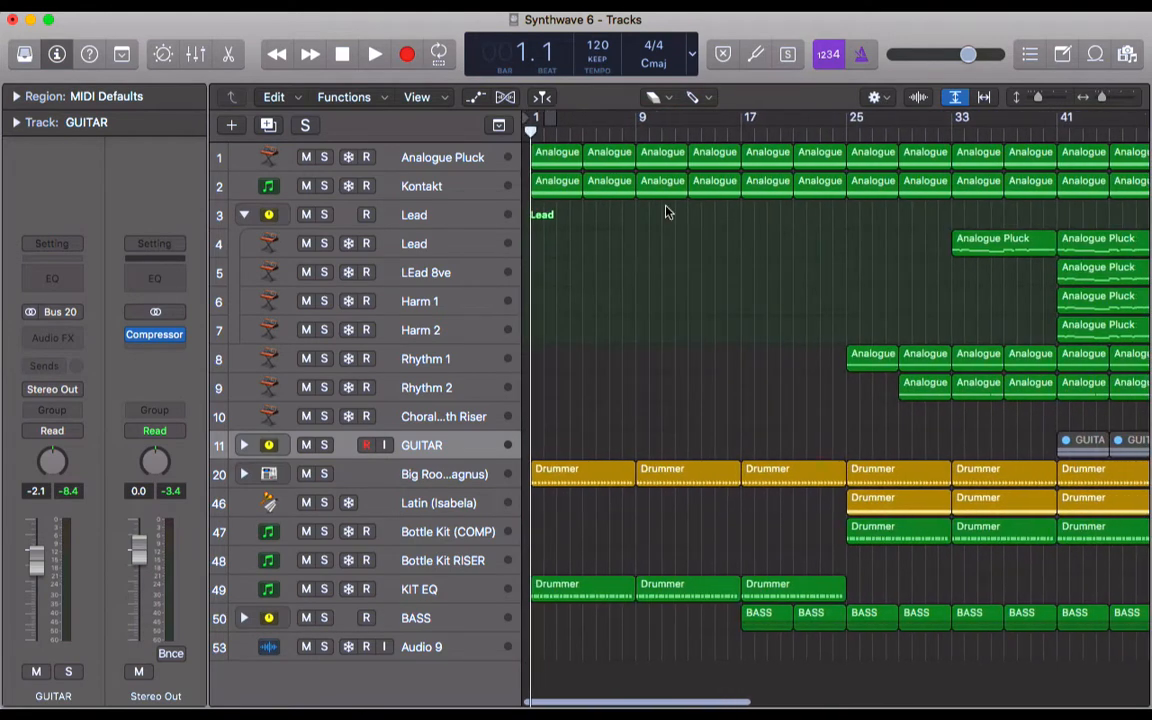
{"action": "left_click", "coordinate": [655, 97]}
{"action": "left_click", "coordinate": [741, 192]}
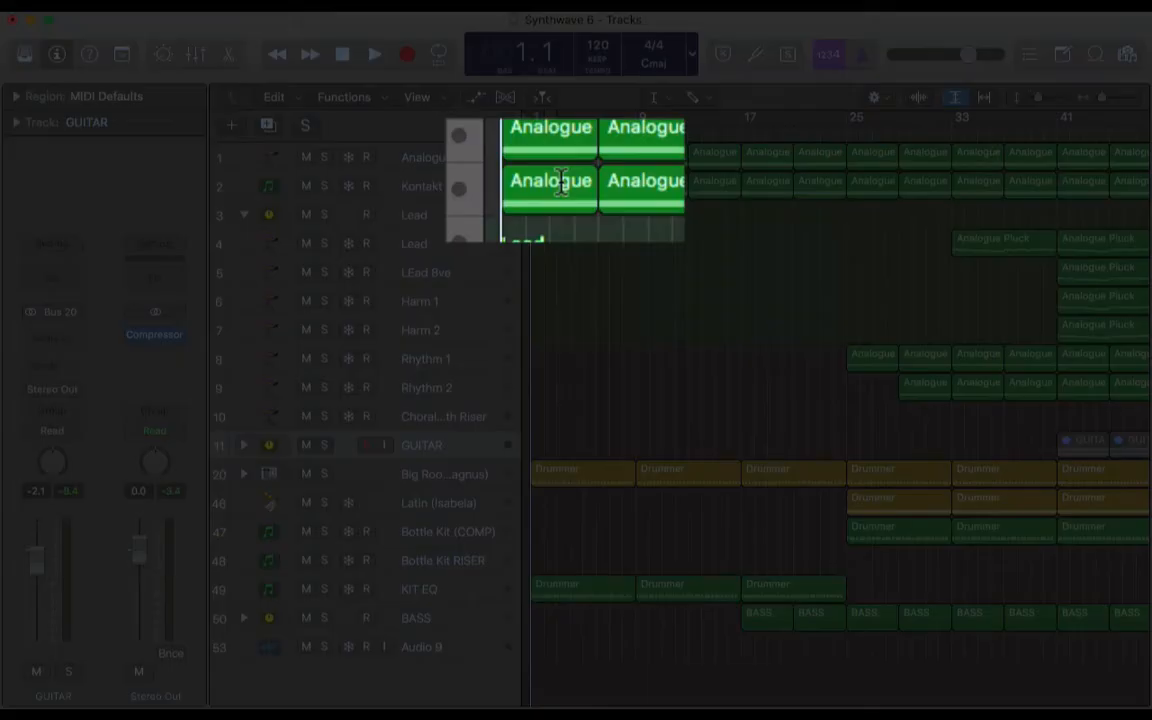
{"action": "left_click", "coordinate": [561, 181]}
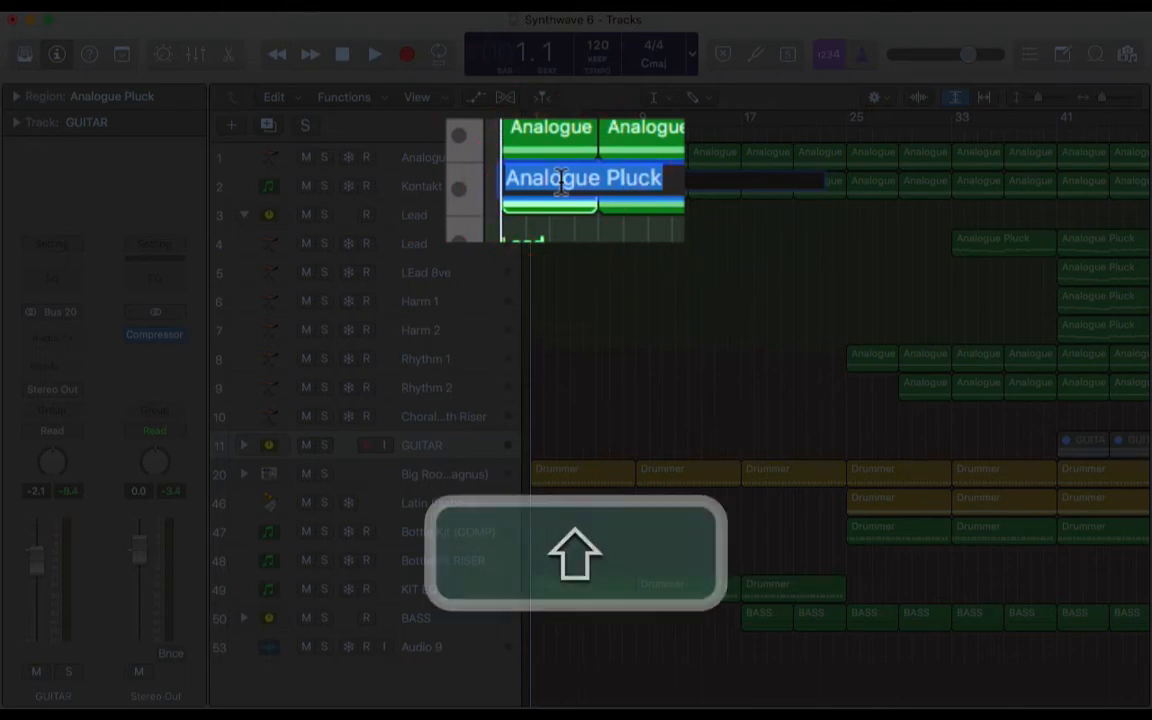
{"action": "type", "text": "NEW NAME"}
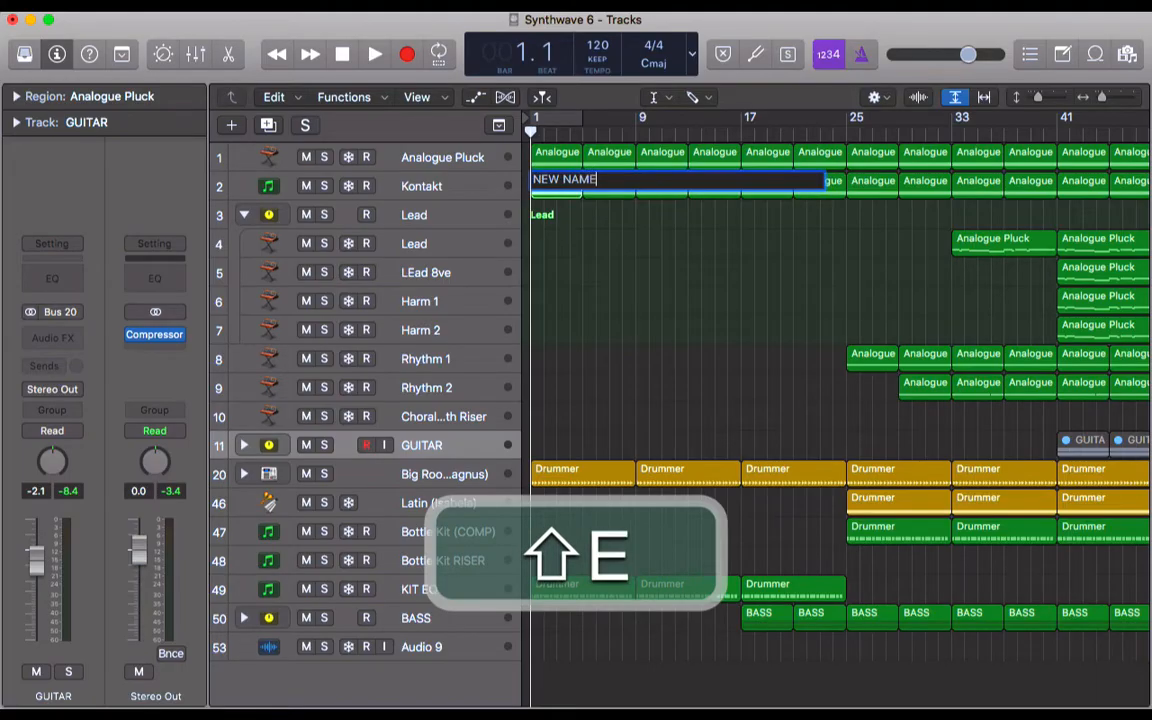
{"action": "left_click", "coordinate": [599, 278]}
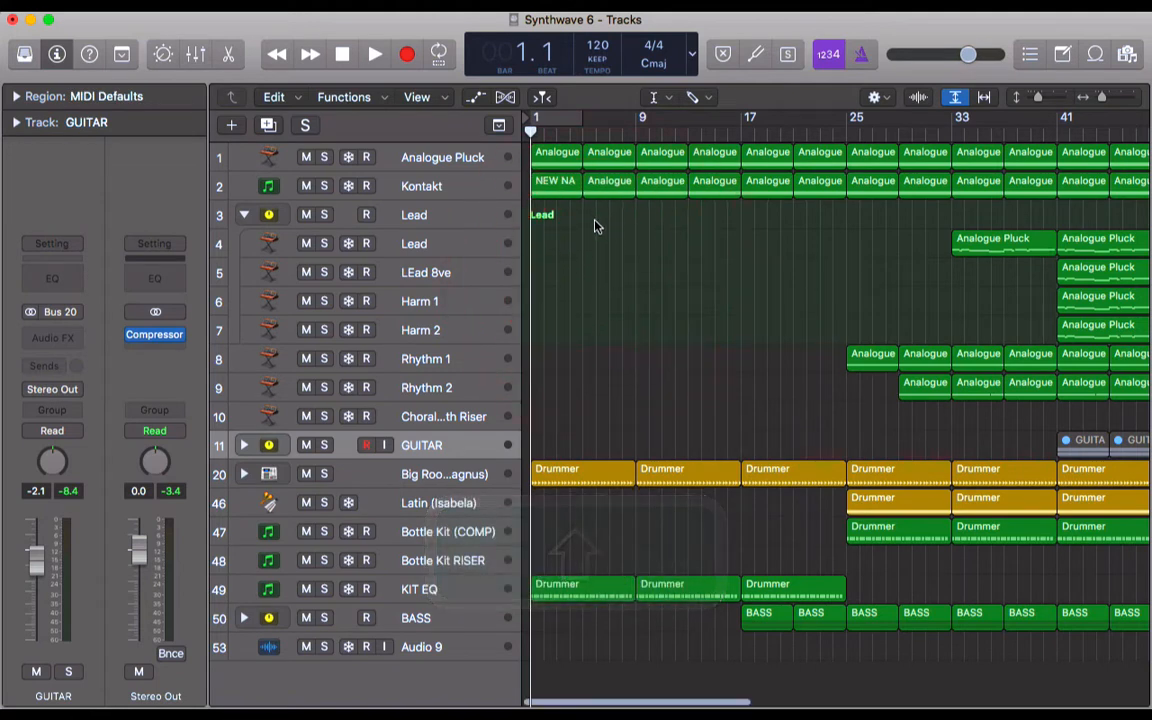
Split the NEW NAME region with the Scissors tool at bar 3, bar 4 and beat 4 of bar 1
{"action": "scroll", "coordinate": [597, 227], "scroll_direction": "up", "scroll_amount": 5}
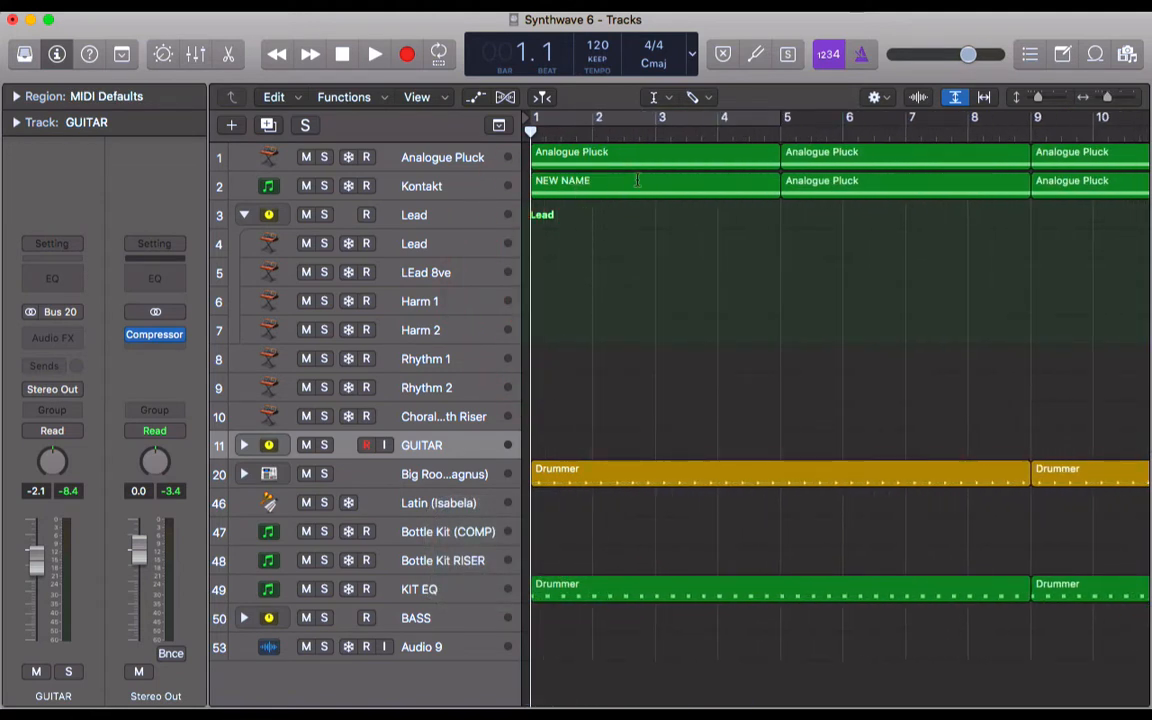
{"action": "left_click", "coordinate": [656, 97]}
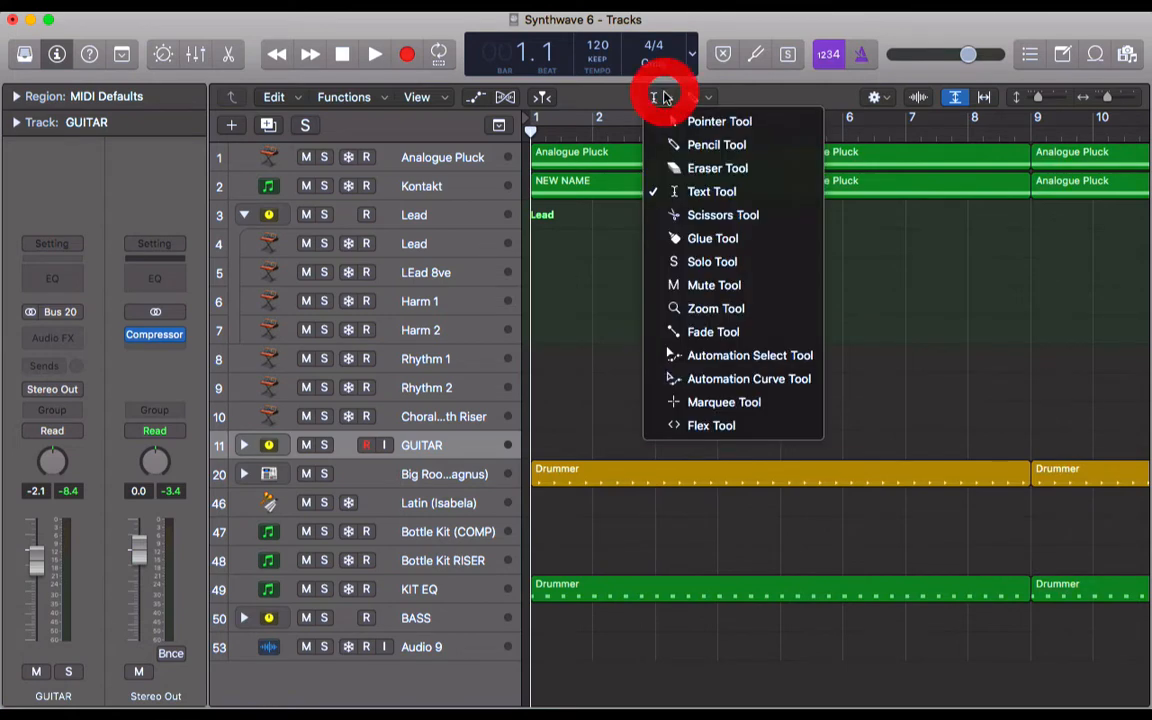
{"action": "left_click", "coordinate": [745, 218]}
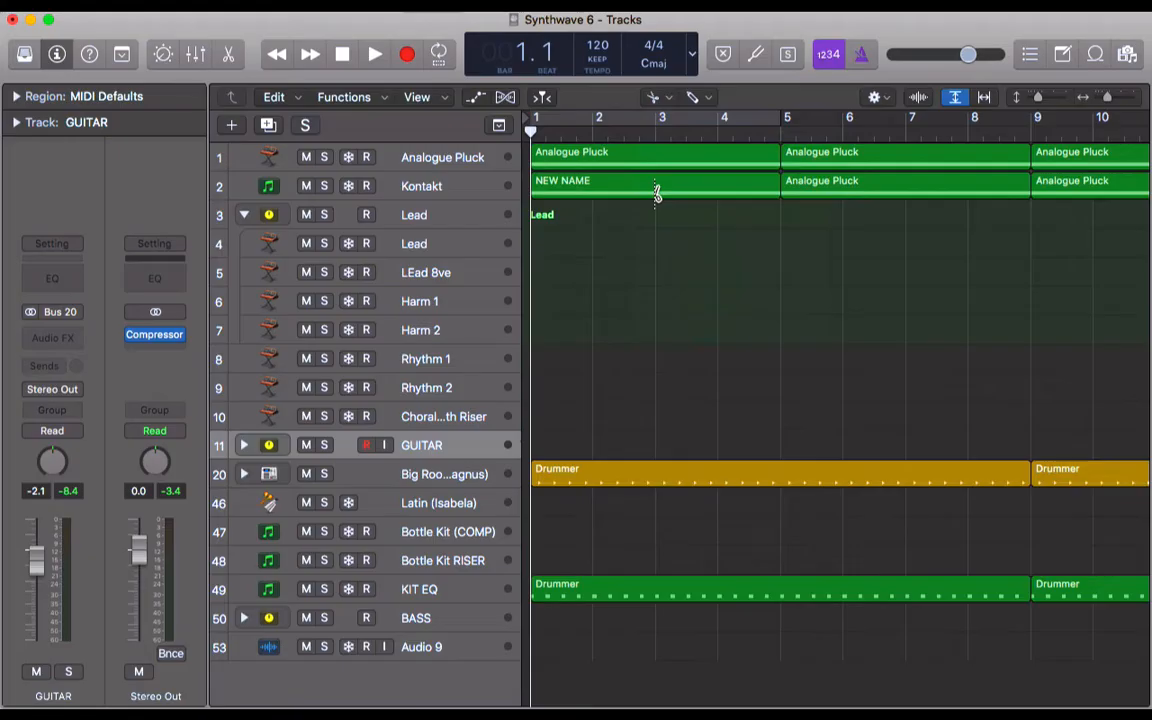
{"action": "left_click", "coordinate": [658, 190]}
{"action": "key", "text": "Return"}
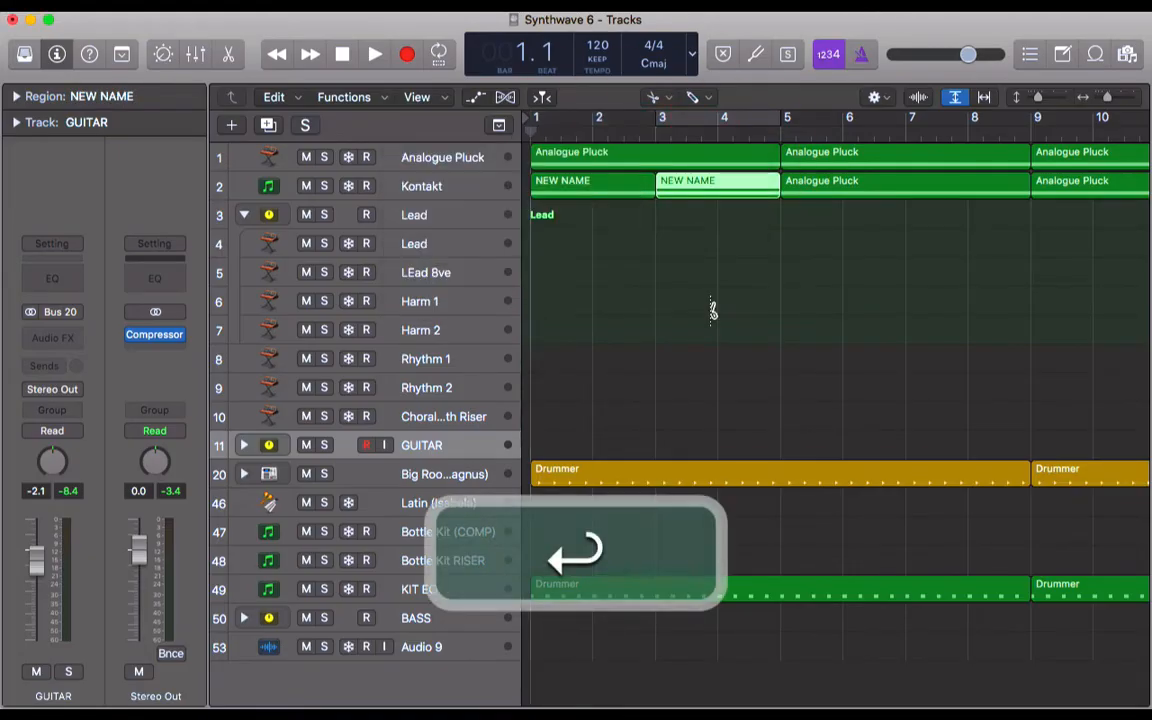
{"action": "left_click", "coordinate": [718, 189]}
{"action": "key", "text": "Return"}
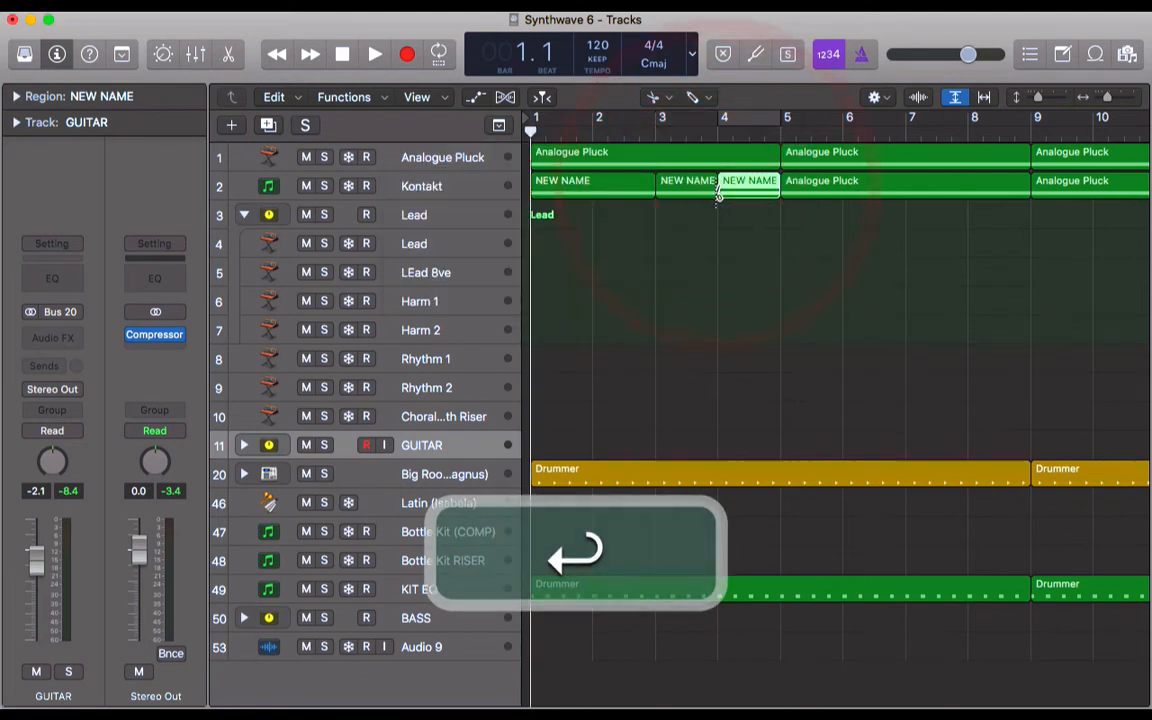
{"action": "left_click", "coordinate": [579, 189]}
{"action": "key", "text": "Return"}
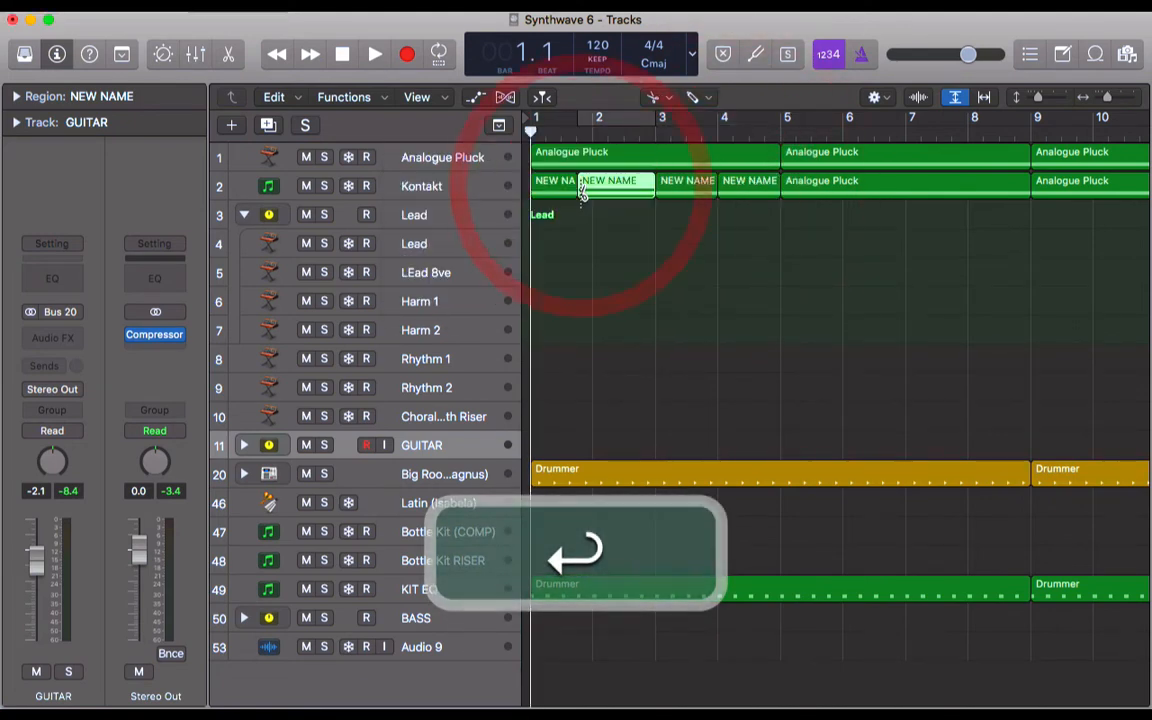
Join the four NEW NAME pieces into one region with the Glue tool and inspect its notes in the Piano Roll
{"action": "left_click", "coordinate": [657, 97]}
{"action": "left_click", "coordinate": [746, 243]}
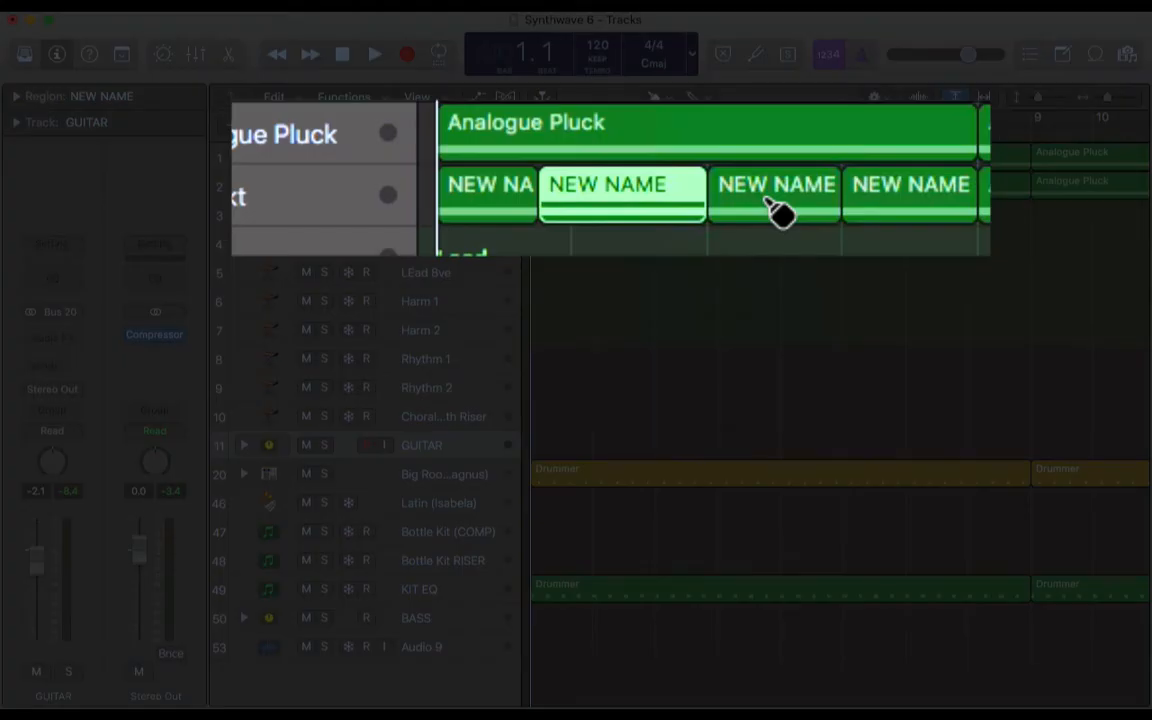
{"action": "key", "text": "shift"}
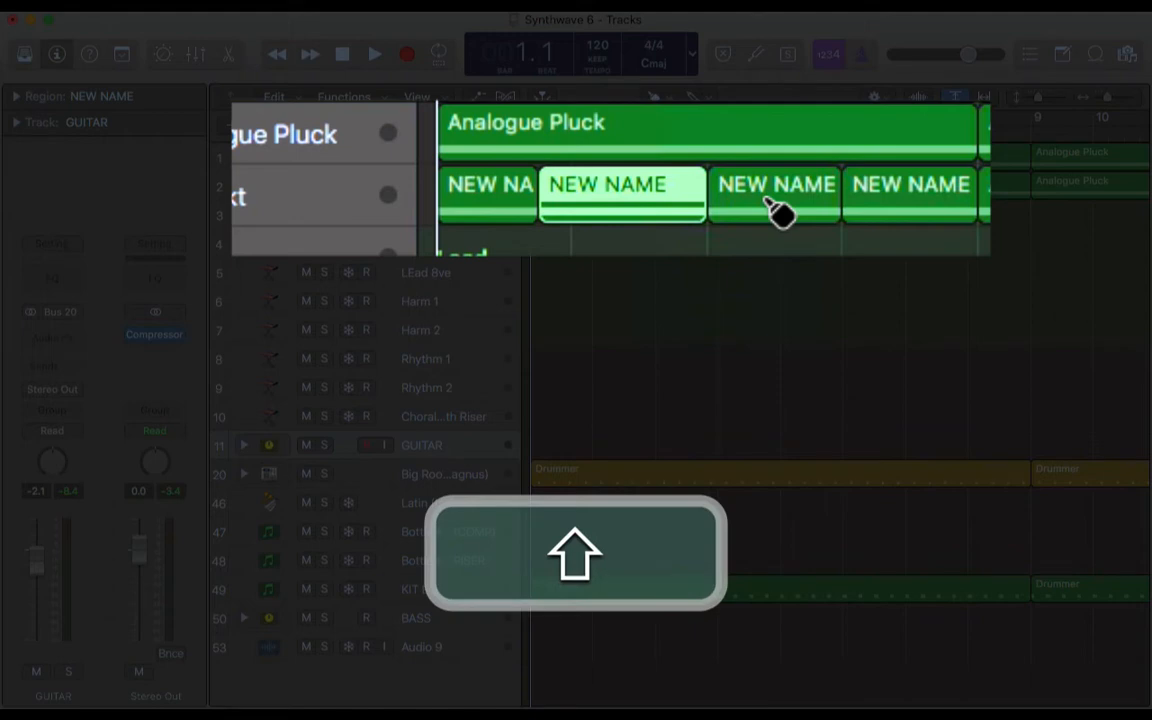
{"action": "left_click", "coordinate": [780, 211], "text": "shift"}
{"action": "left_click", "coordinate": [779, 211]}
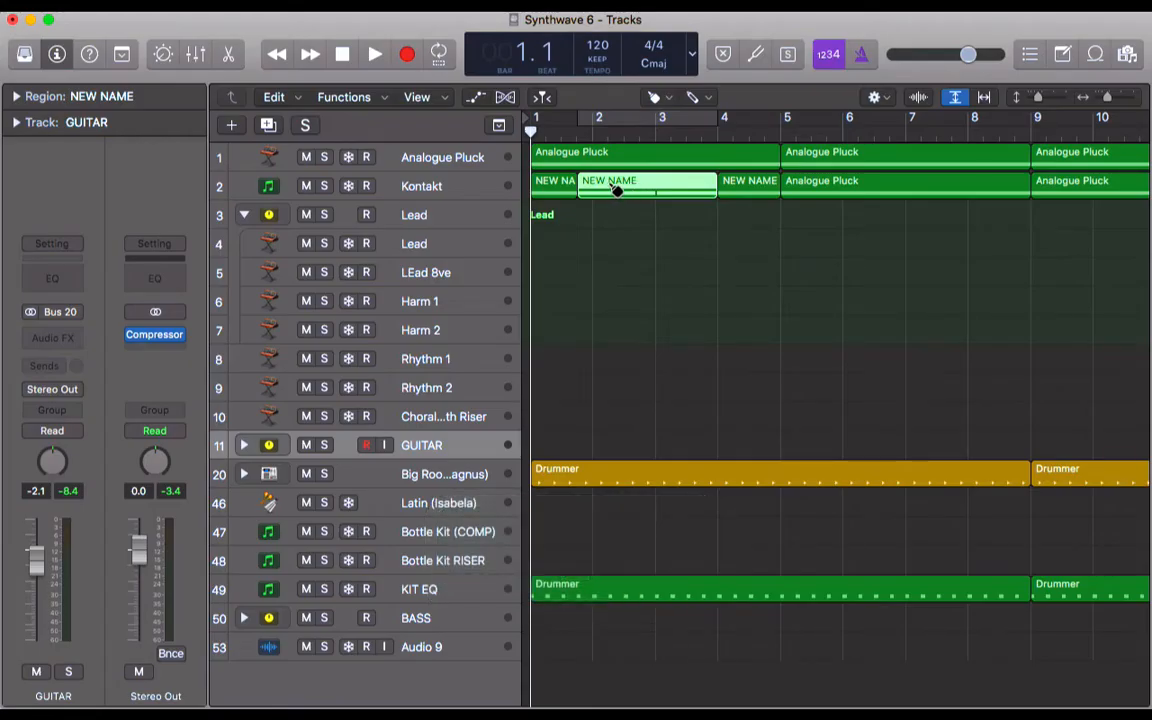
{"action": "left_click", "coordinate": [752, 188], "text": "shift"}
{"action": "left_click", "coordinate": [563, 188], "text": "shift"}
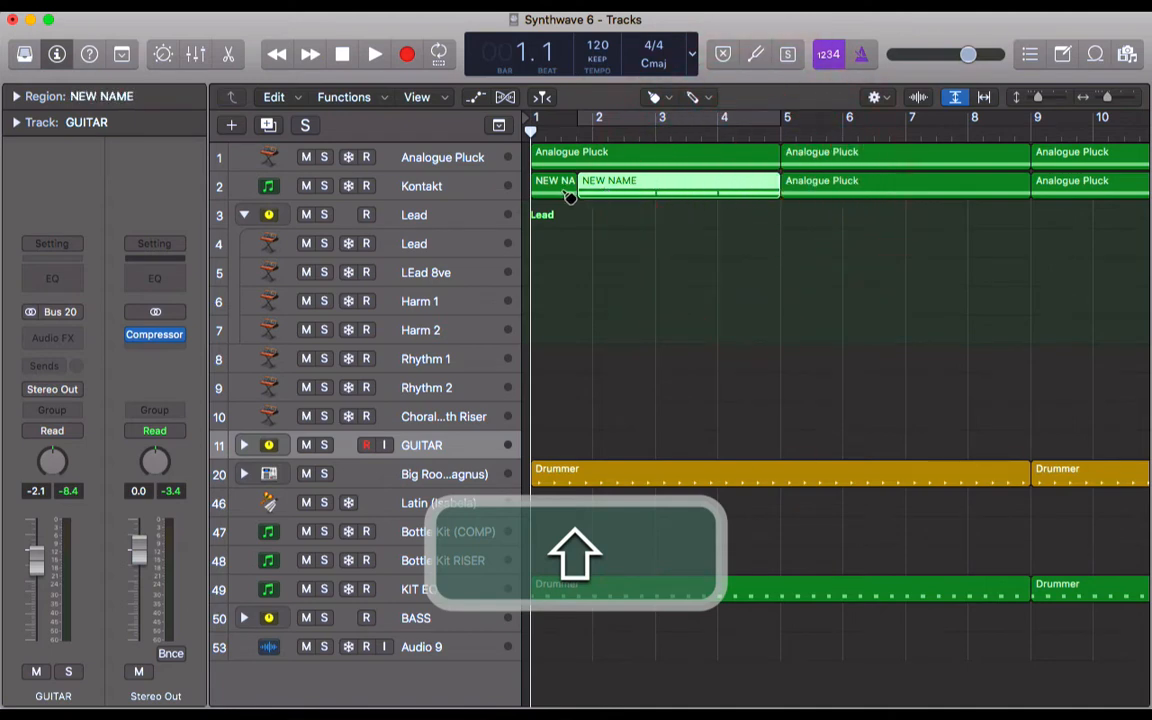
{"action": "left_click", "coordinate": [563, 188]}
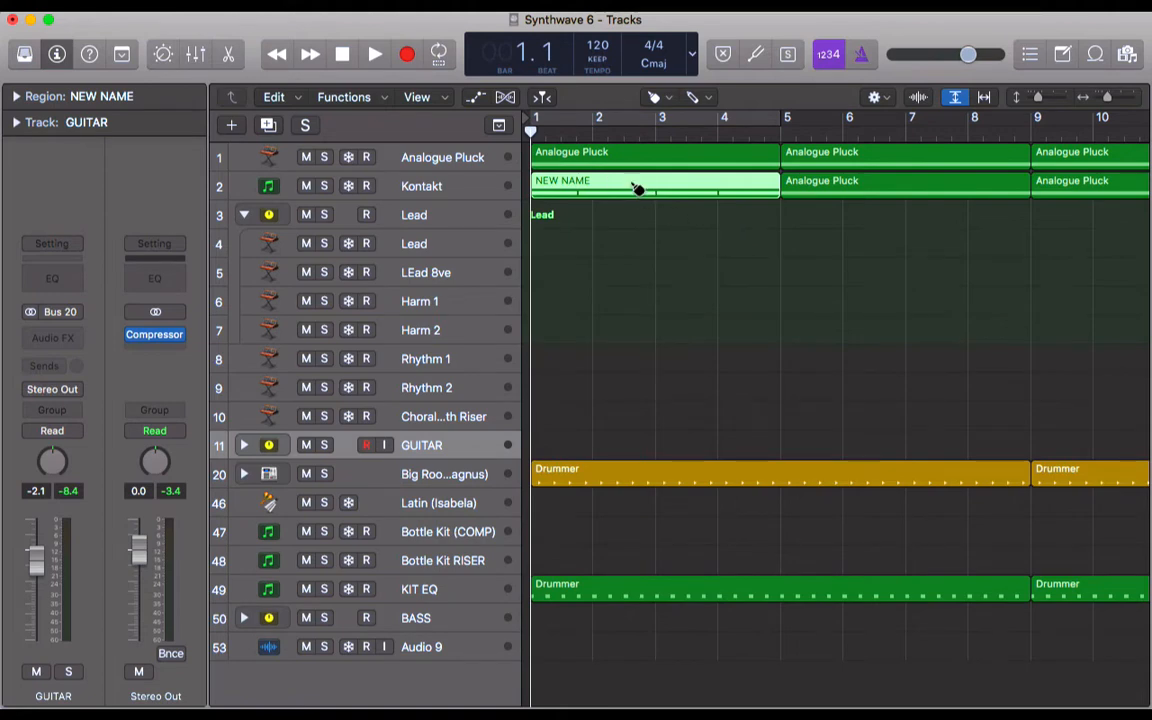
{"action": "key", "text": "e"}
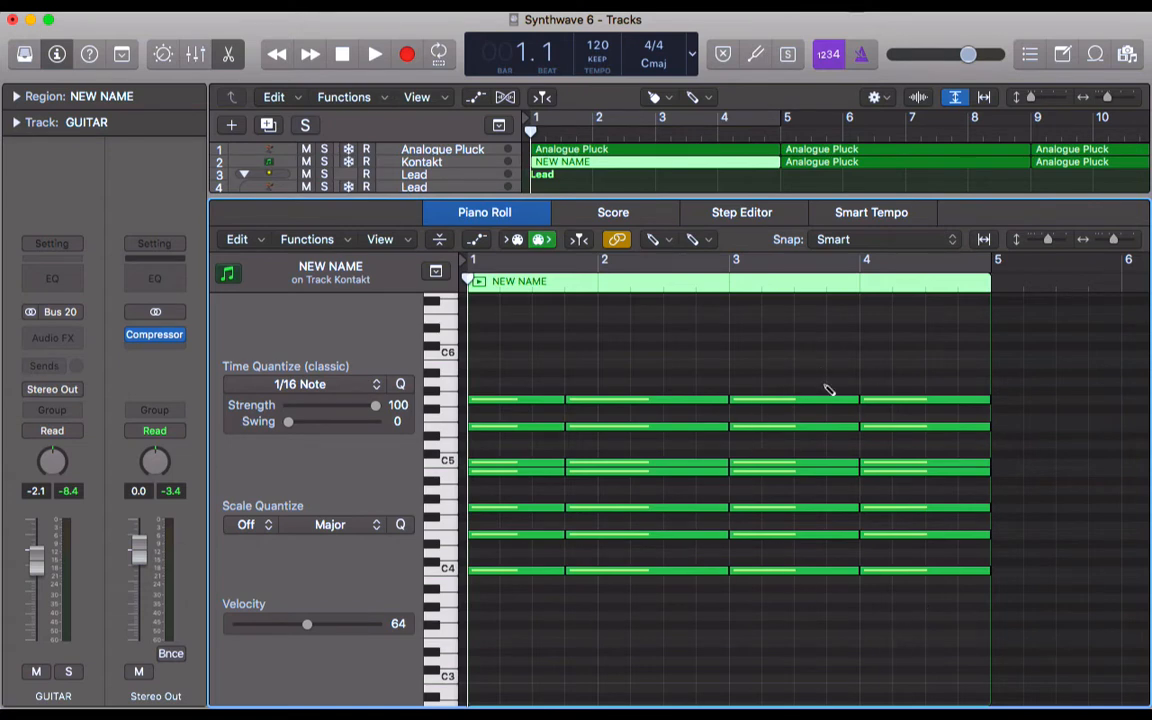
{"action": "key", "text": "e"}
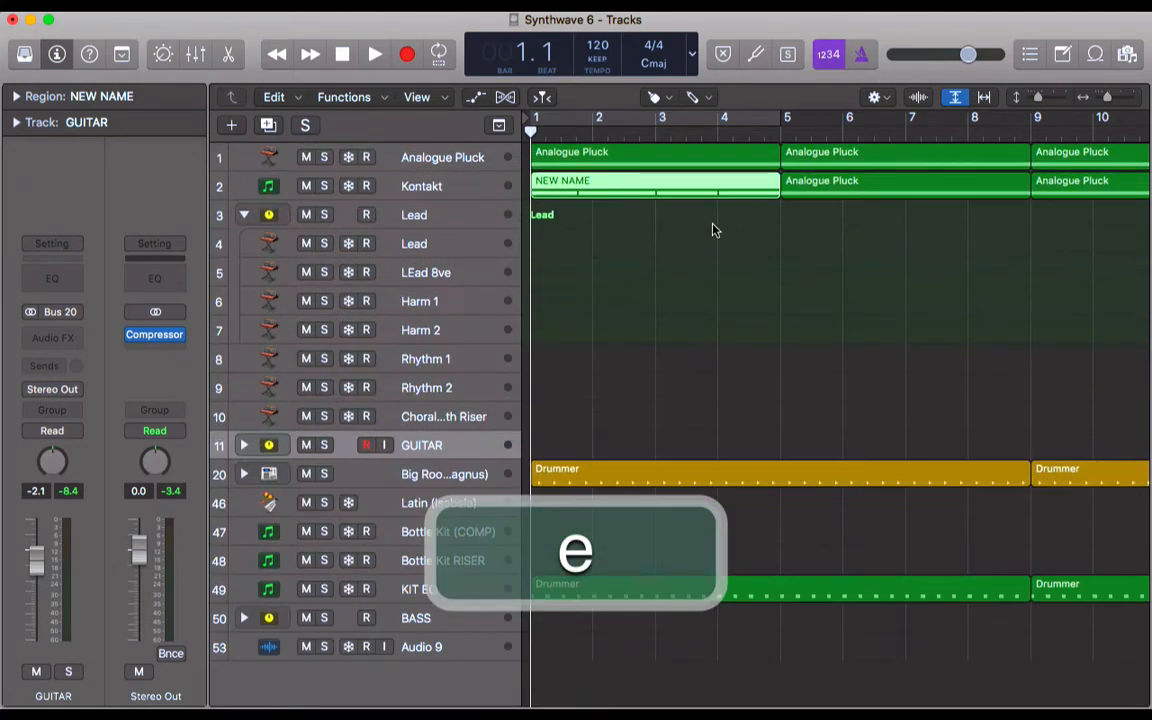
Undo the gluing and splitting of the NEW NAME region on the Kontakt track
{"action": "key", "text": "super+e"}
{"action": "key", "text": "super+z"}
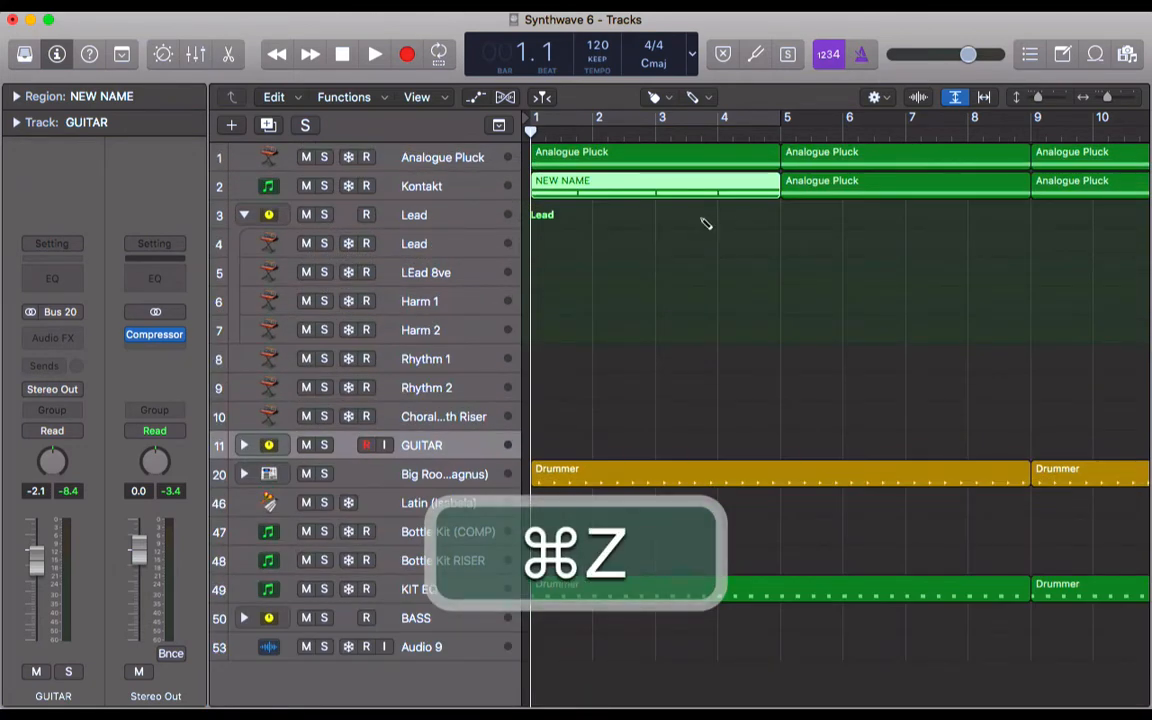
{"action": "key", "text": "super+z"}
{"action": "key", "text": "super+z"}
{"action": "key", "text": "super+z"}
{"action": "key", "text": "super+z"}
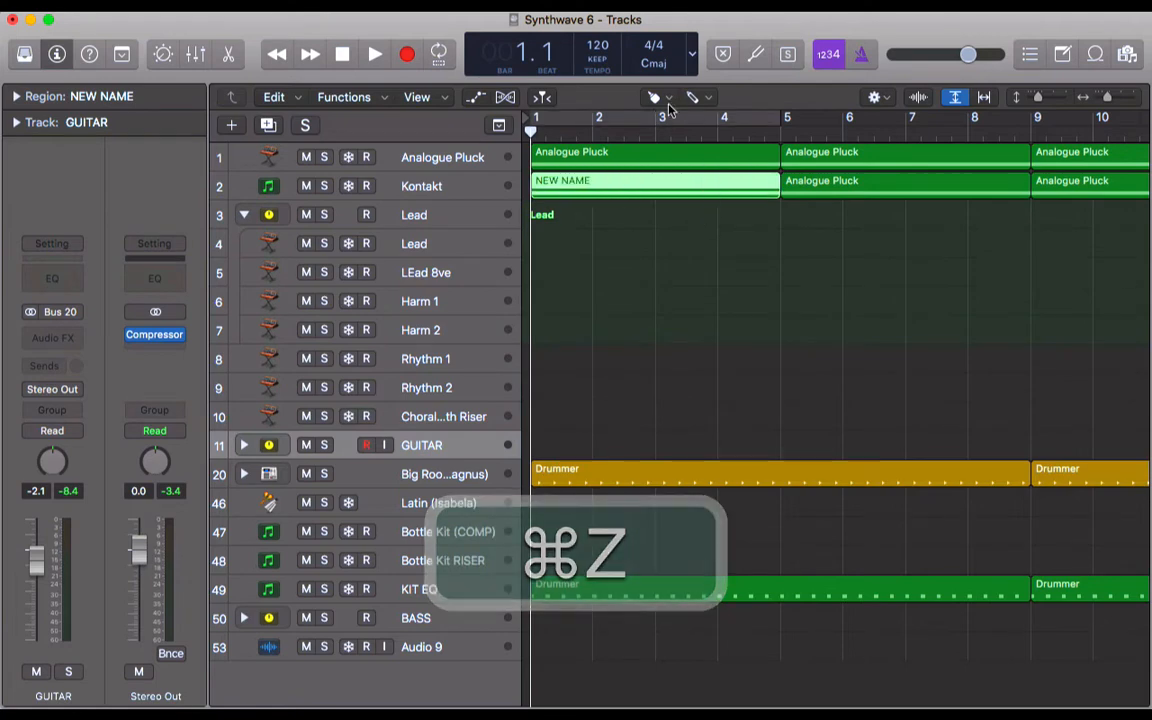
Audition the Lead track's first region at bar 33 in isolation with the Solo tool
{"action": "left_click", "coordinate": [657, 98]}
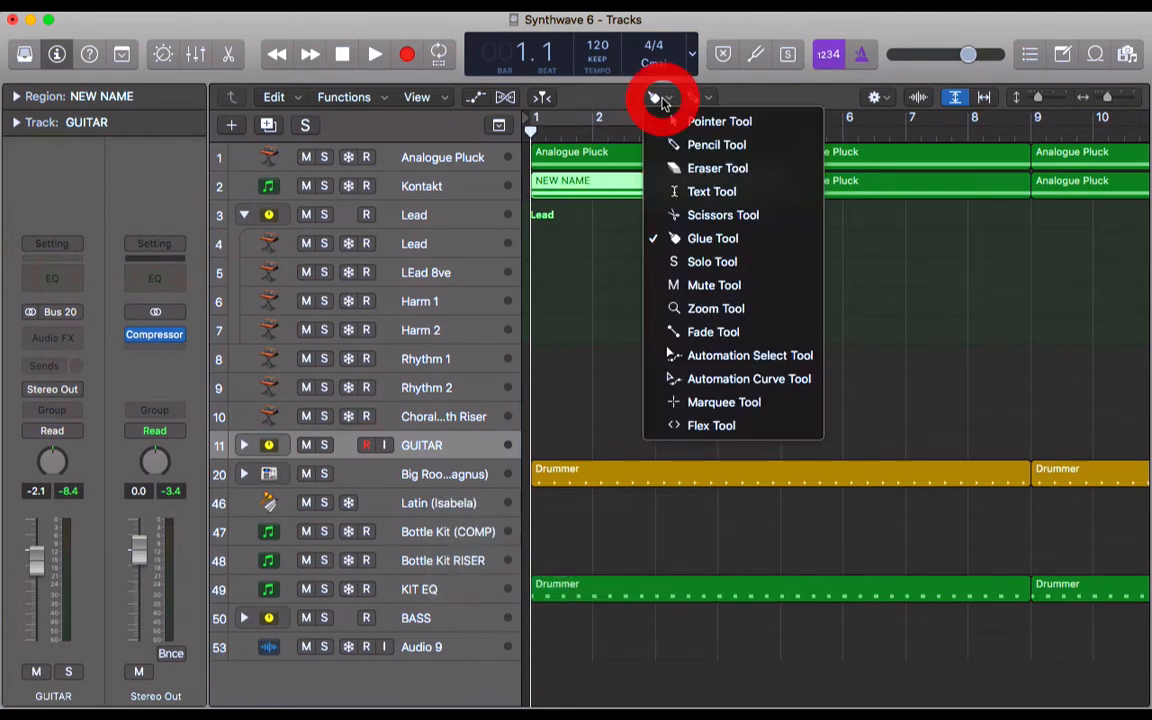
{"action": "left_click", "coordinate": [792, 268]}
{"action": "scroll", "coordinate": [779, 284], "scroll_direction": "down", "scroll_amount": 10}
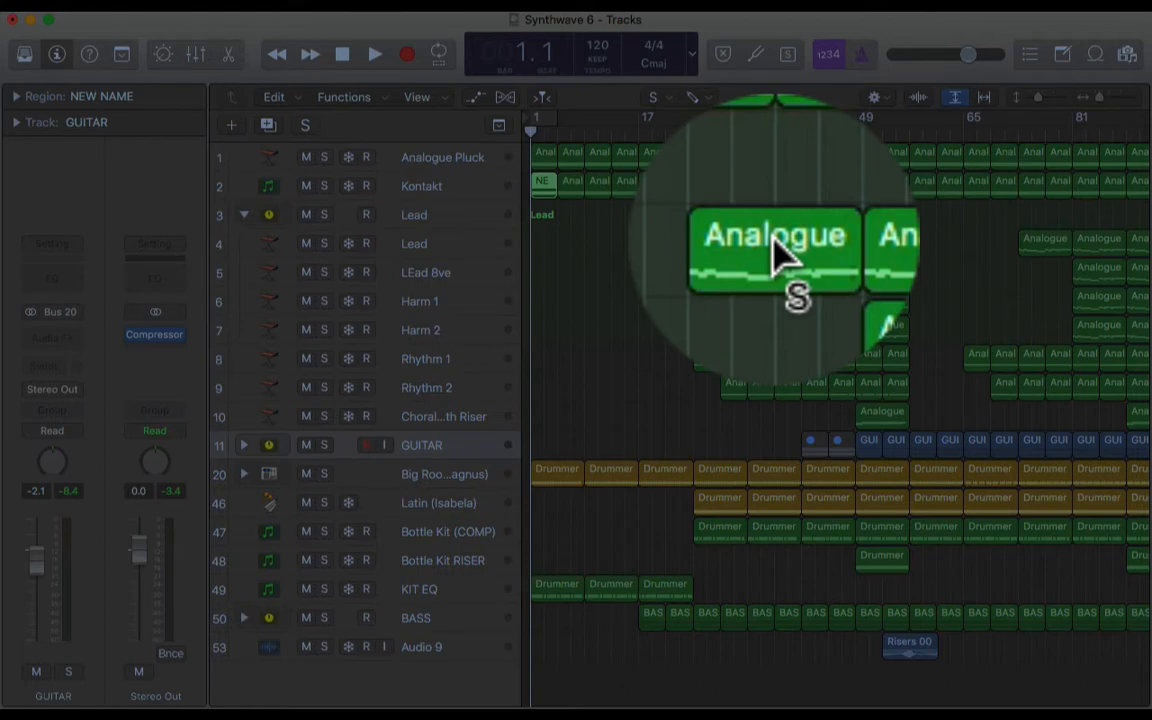
{"action": "left_click", "coordinate": [777, 243]}
{"action": "key", "text": "space"}
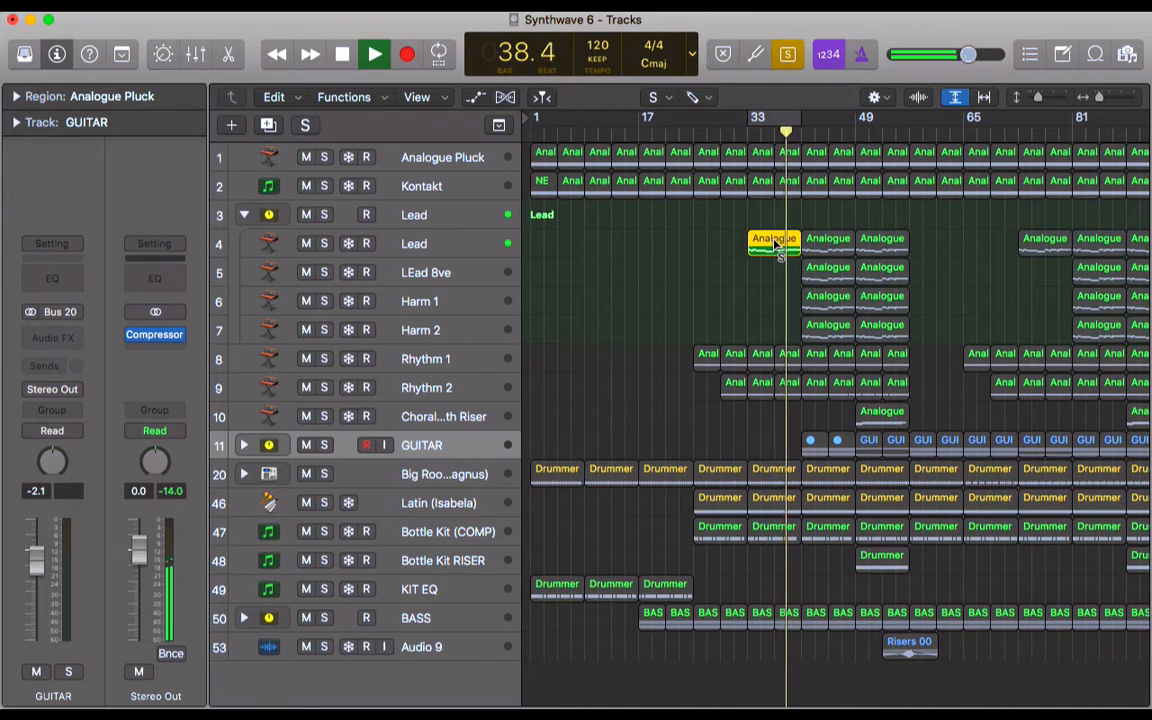
{"action": "left_click", "coordinate": [776, 244]}
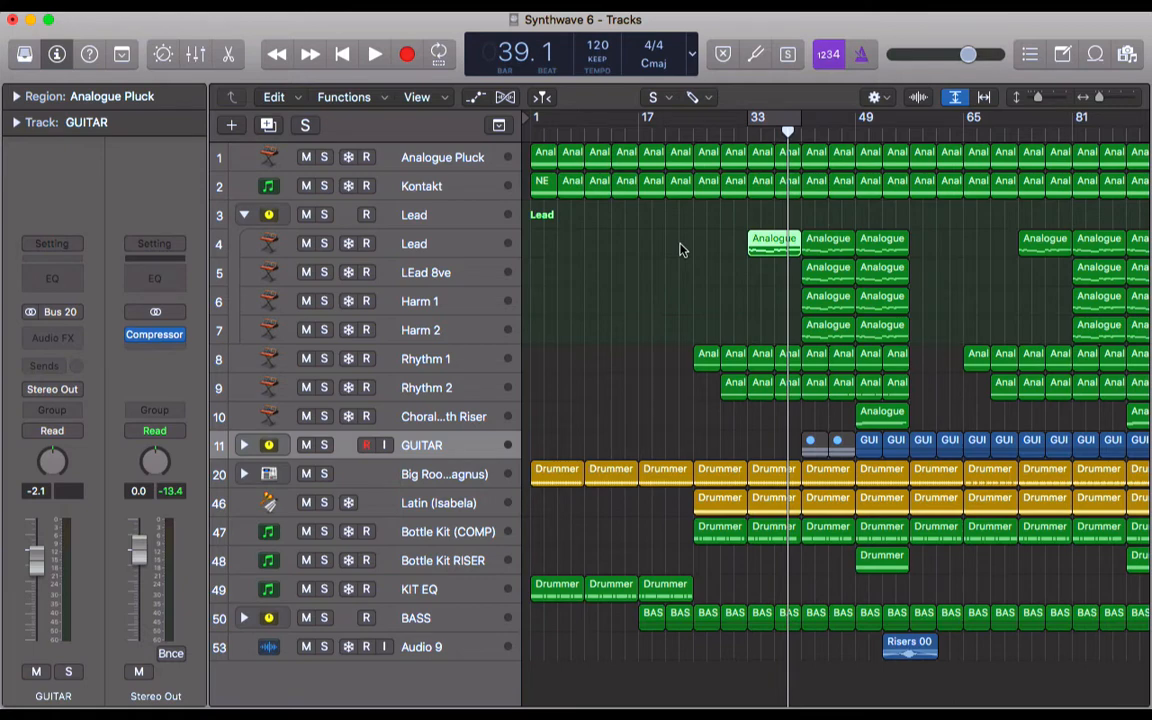
Mute the Lead track's first region at bar 33 with the Mute tool
{"action": "left_click", "coordinate": [655, 97]}
{"action": "left_click", "coordinate": [755, 287]}
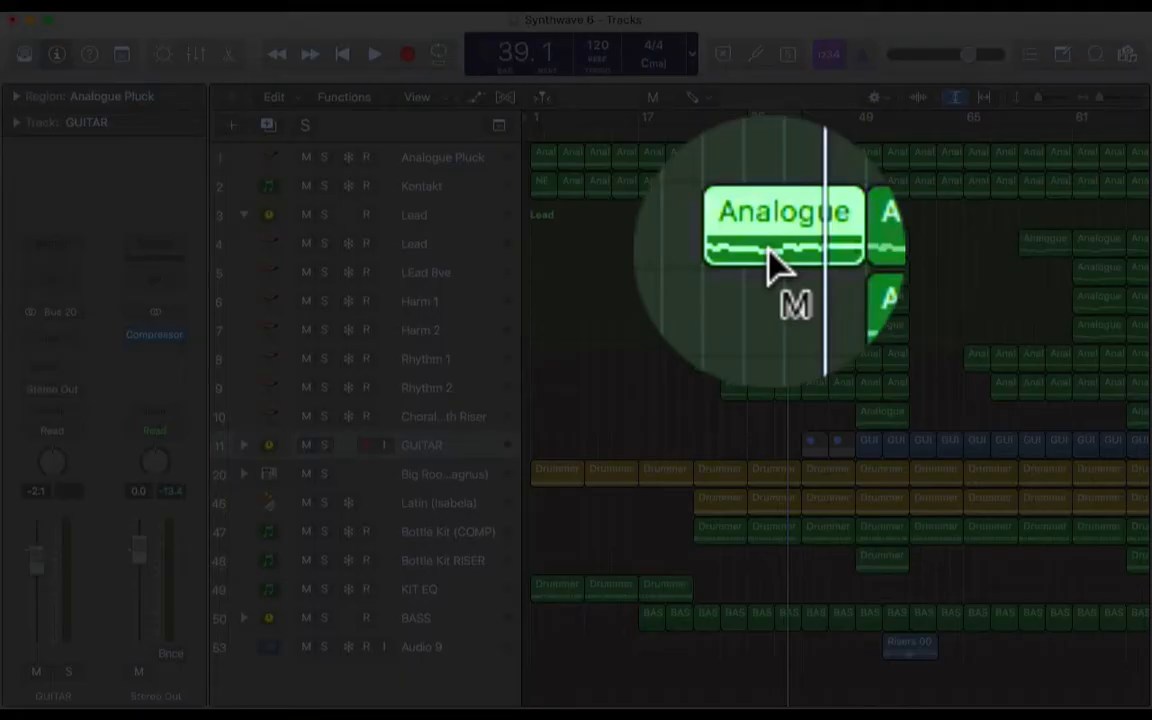
{"action": "left_click", "coordinate": [775, 265]}
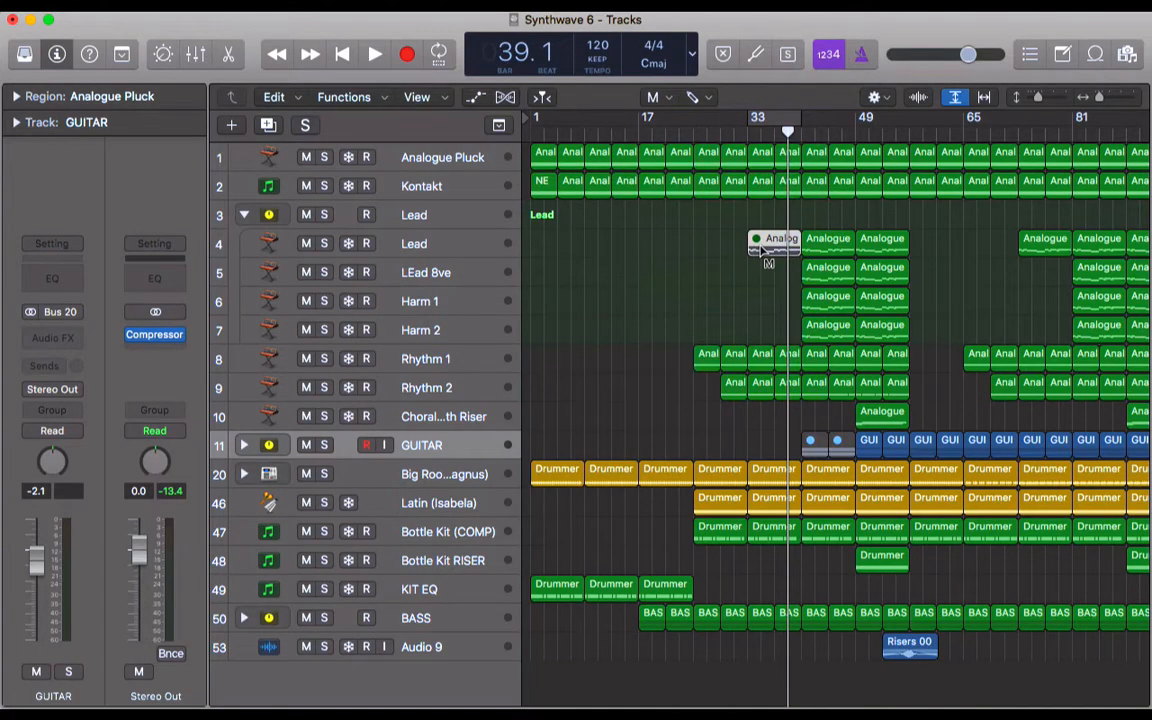
{"action": "key", "text": "super+Right"}
{"action": "key", "text": "super+Right"}
{"action": "key", "text": "super+Right"}
{"action": "scroll", "coordinate": [765, 255], "scroll_direction": "left", "scroll_amount": 5}
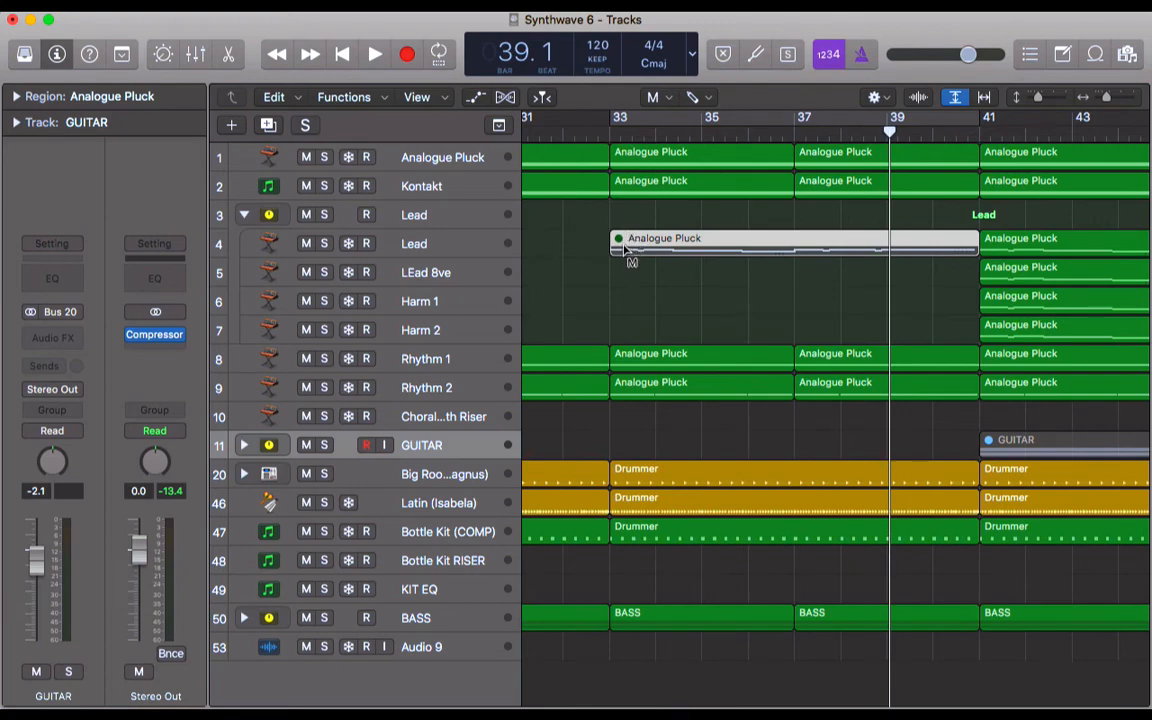
Magnify a small empty area of the Lead track around bar 25 with the Zoom tool
{"action": "key", "text": "super+Left"}
{"action": "key", "text": "super+Left"}
{"action": "key", "text": "super+Left"}
{"action": "key", "text": "super+Left"}
{"action": "left_click", "coordinate": [665, 99]}
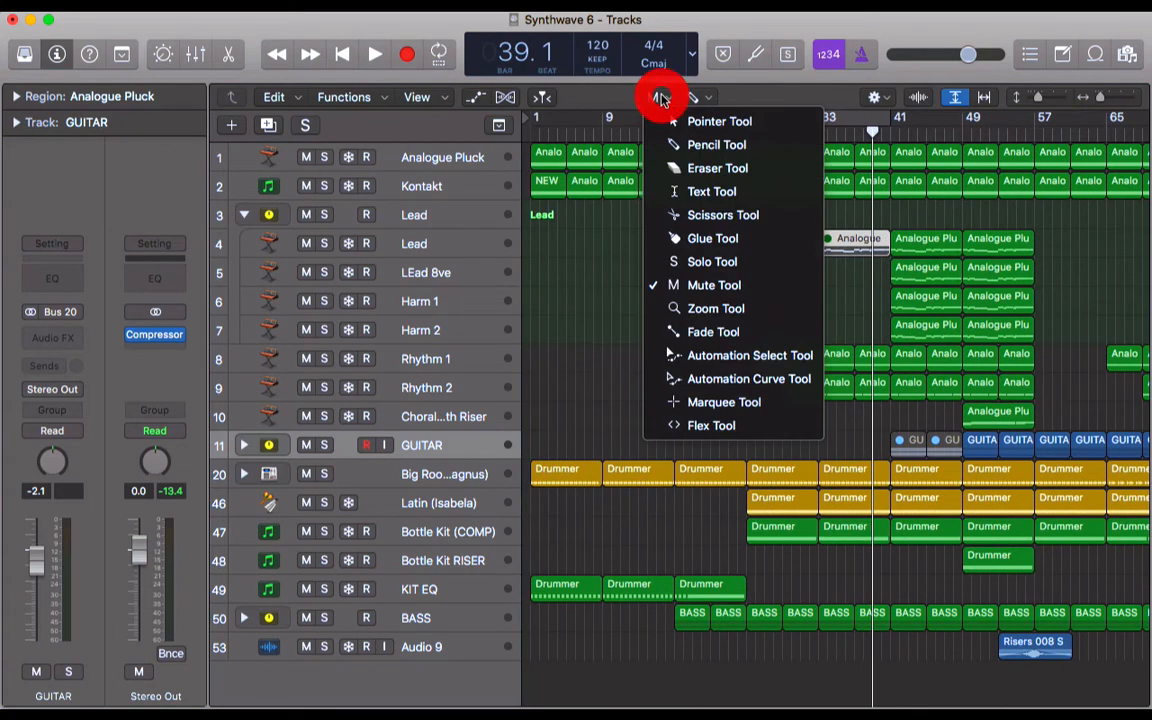
{"action": "left_click", "coordinate": [768, 306]}
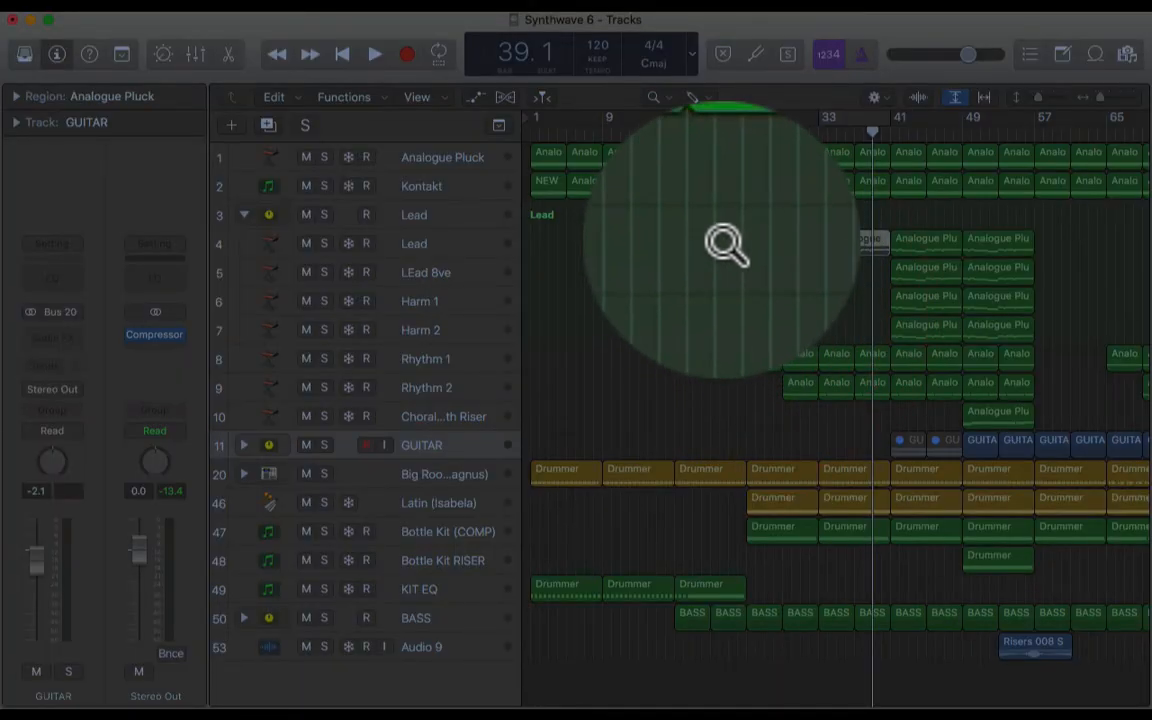
{"action": "left_click", "coordinate": [722, 241]}
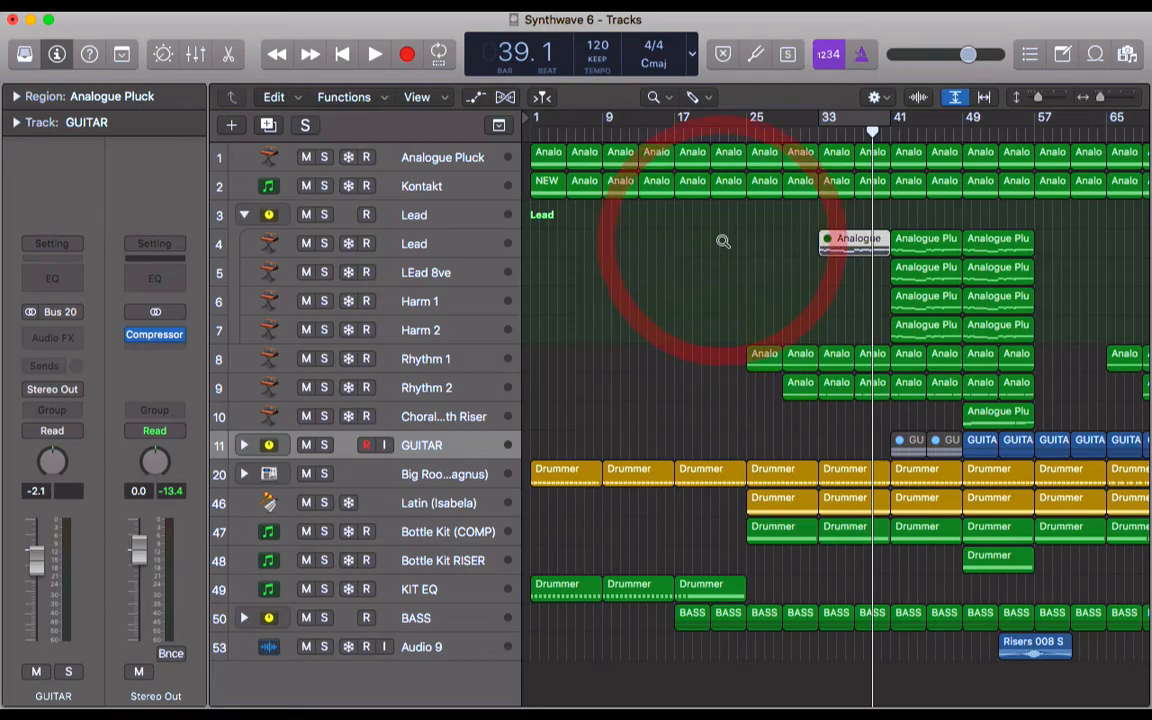
{"action": "left_click", "coordinate": [829, 239]}
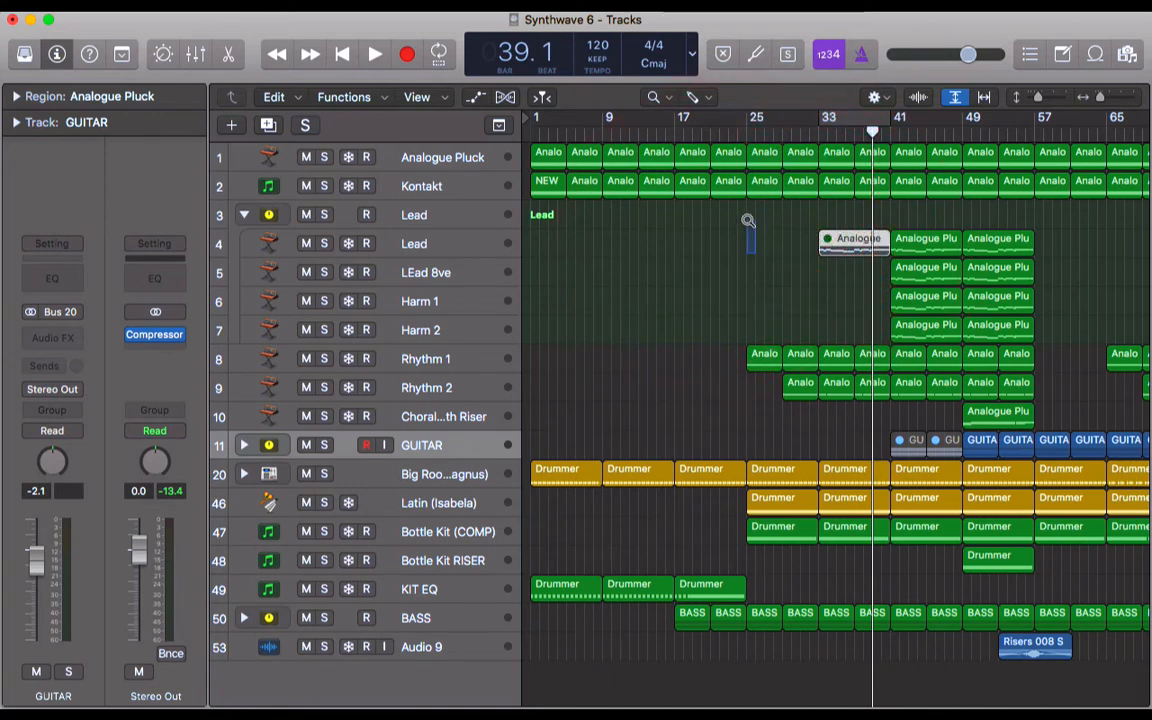
{"action": "left_click", "coordinate": [741, 213]}
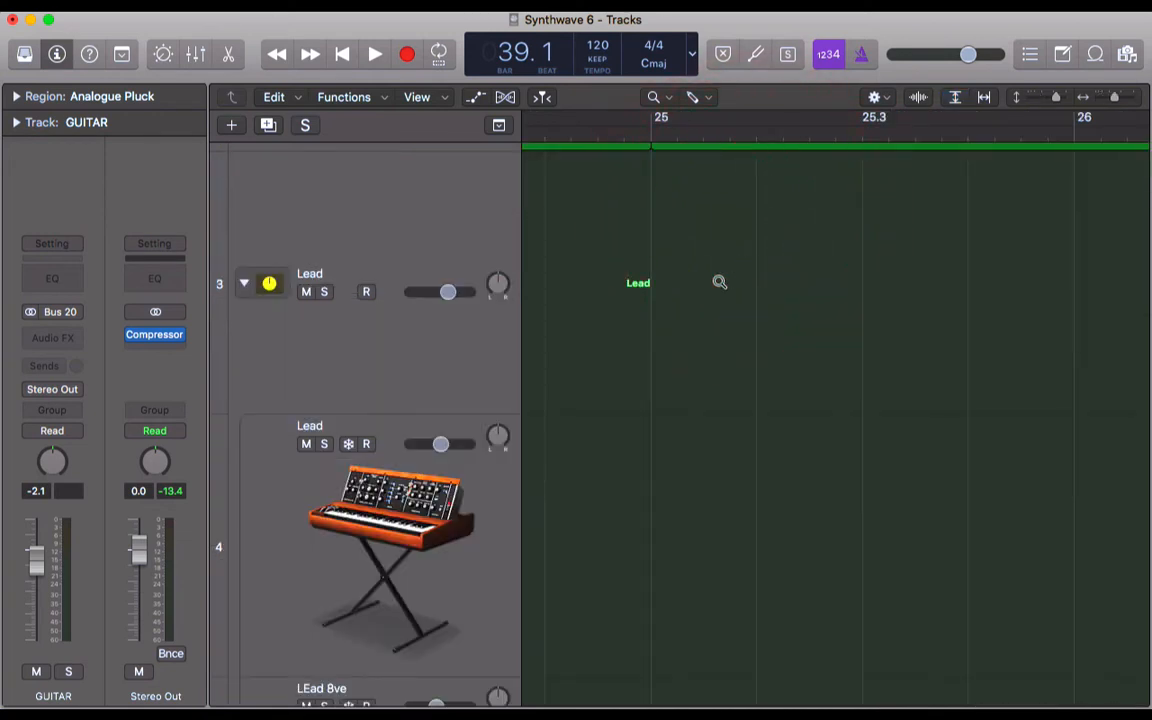
Zoom the Tracks area back out vertically and horizontally to an overview of the arrangement from bar 1
{"action": "scroll", "coordinate": [722, 280], "scroll_direction": "up", "scroll_amount": 2}
{"action": "scroll", "coordinate": [722, 280], "scroll_direction": "left", "scroll_amount": 3}
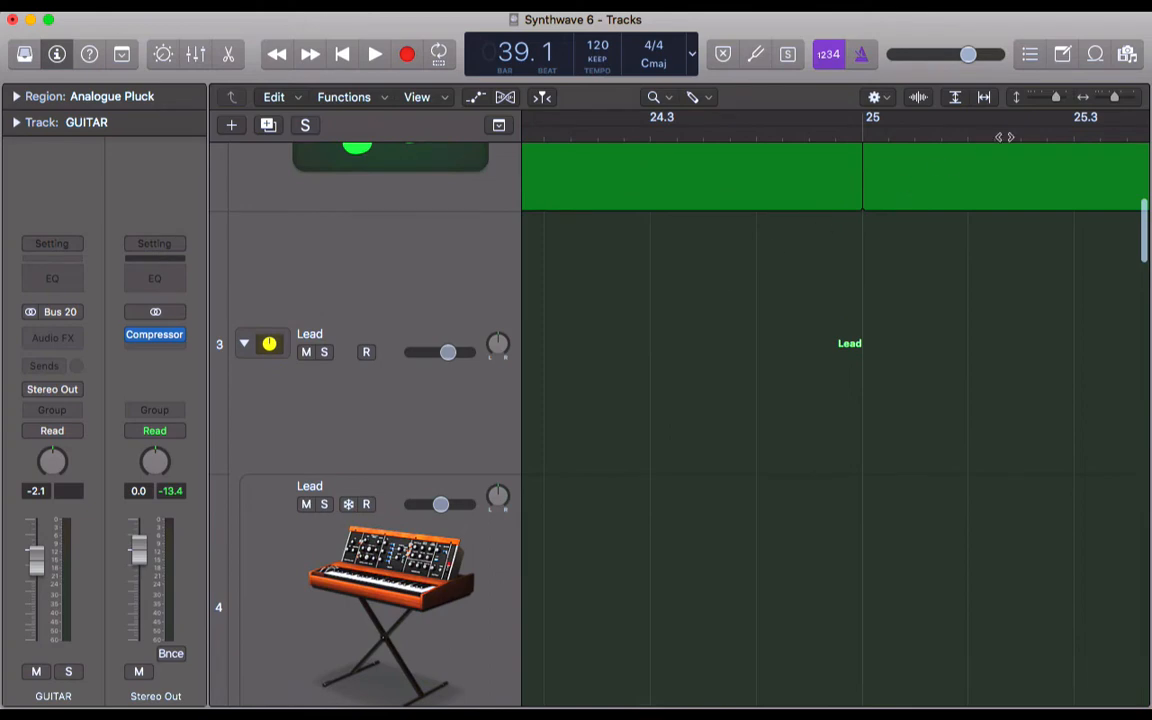
{"action": "left_click_drag", "start_coordinate": [1057, 97], "coordinate": [1035, 101]}
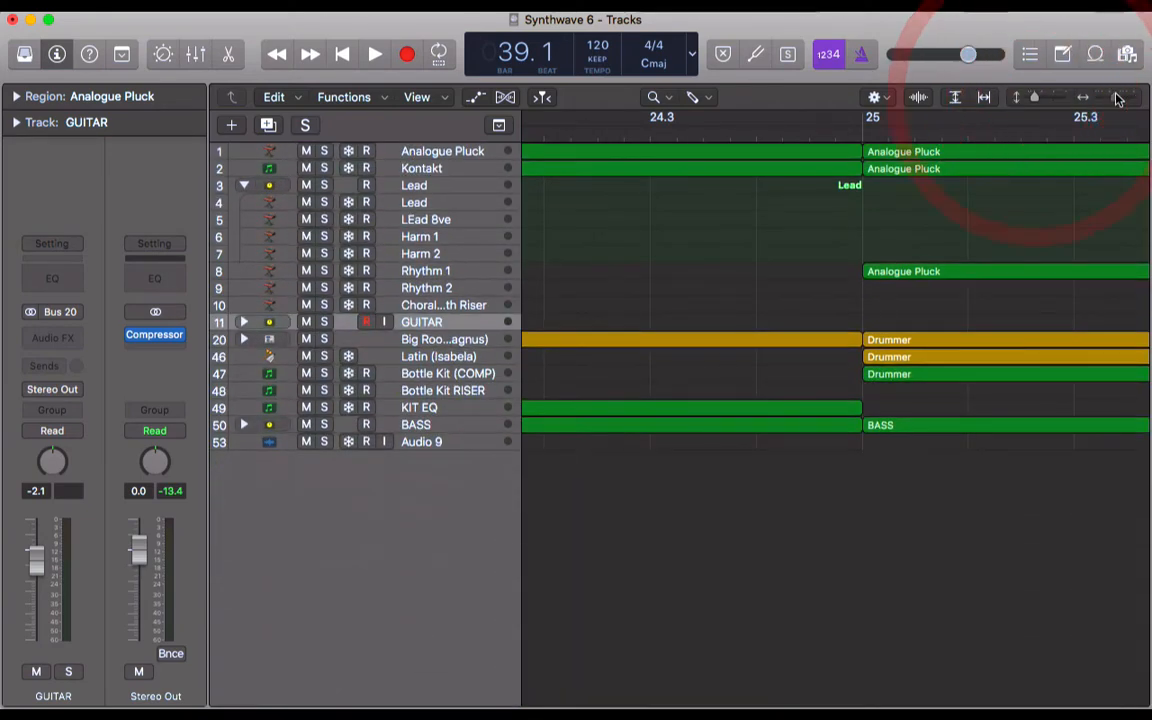
{"action": "left_click_drag", "start_coordinate": [1116, 98], "coordinate": [1089, 107]}
{"action": "scroll", "coordinate": [927, 205], "scroll_direction": "left", "scroll_amount": 1}
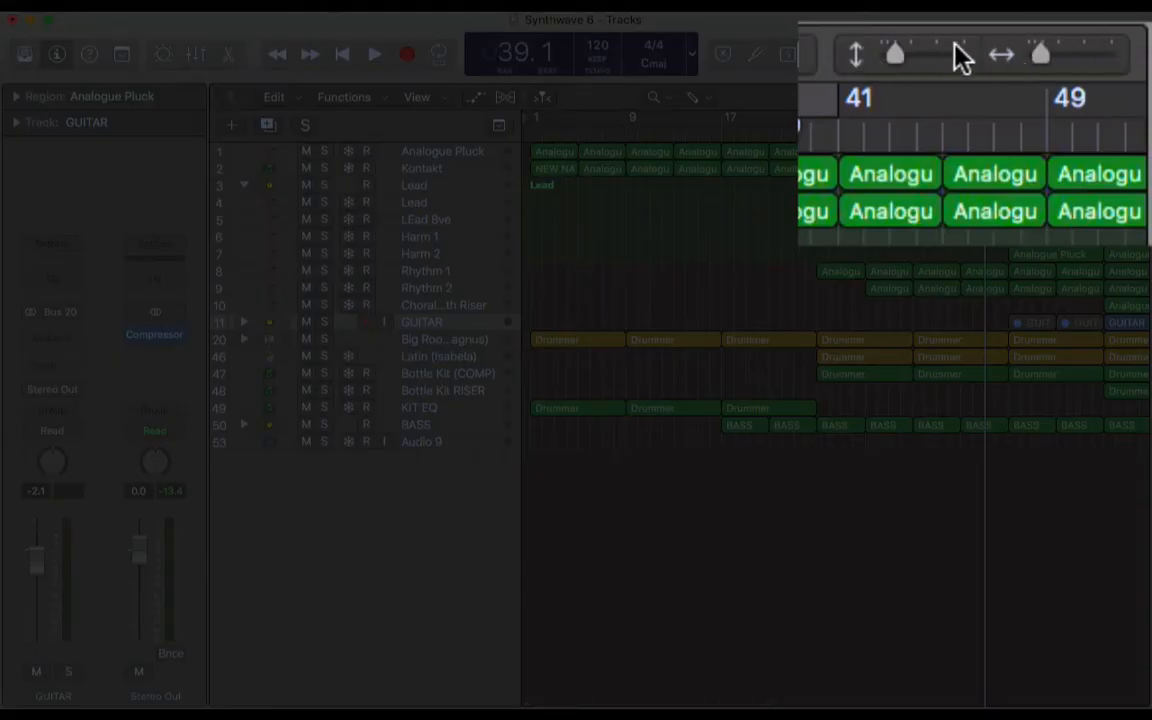
Choose the Fade tool, enlarge the track heights and expand the GUITAR track stack
{"action": "left_click", "coordinate": [662, 99]}
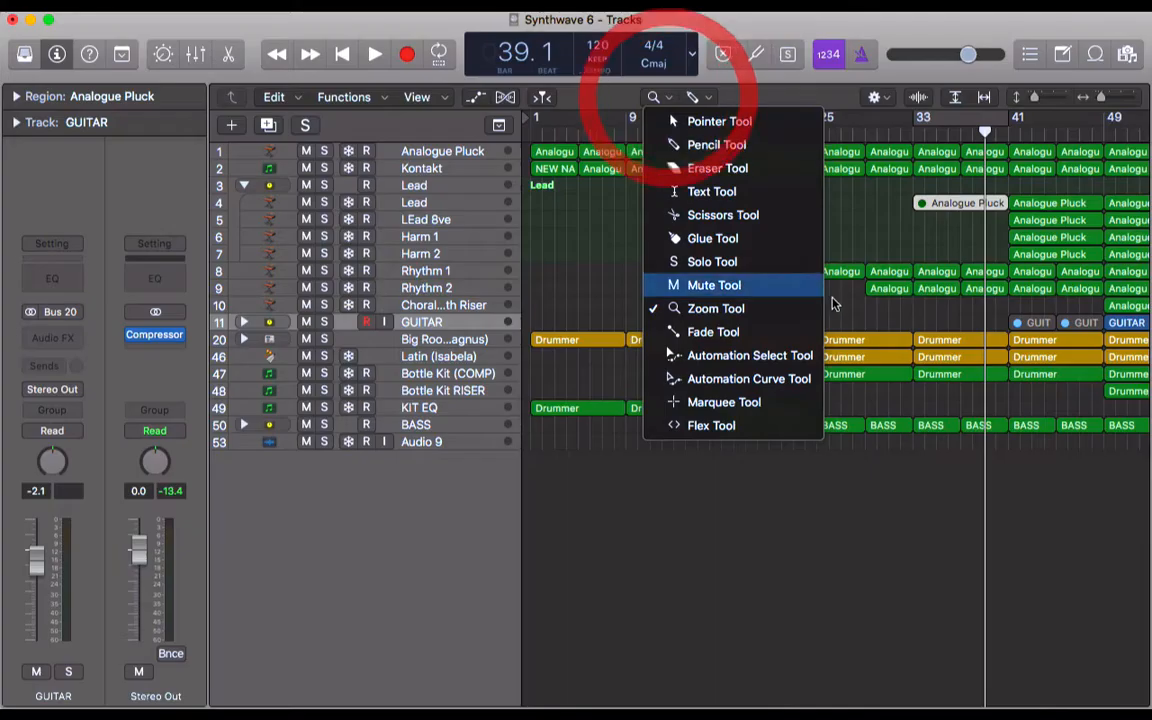
{"action": "left_click", "coordinate": [778, 333]}
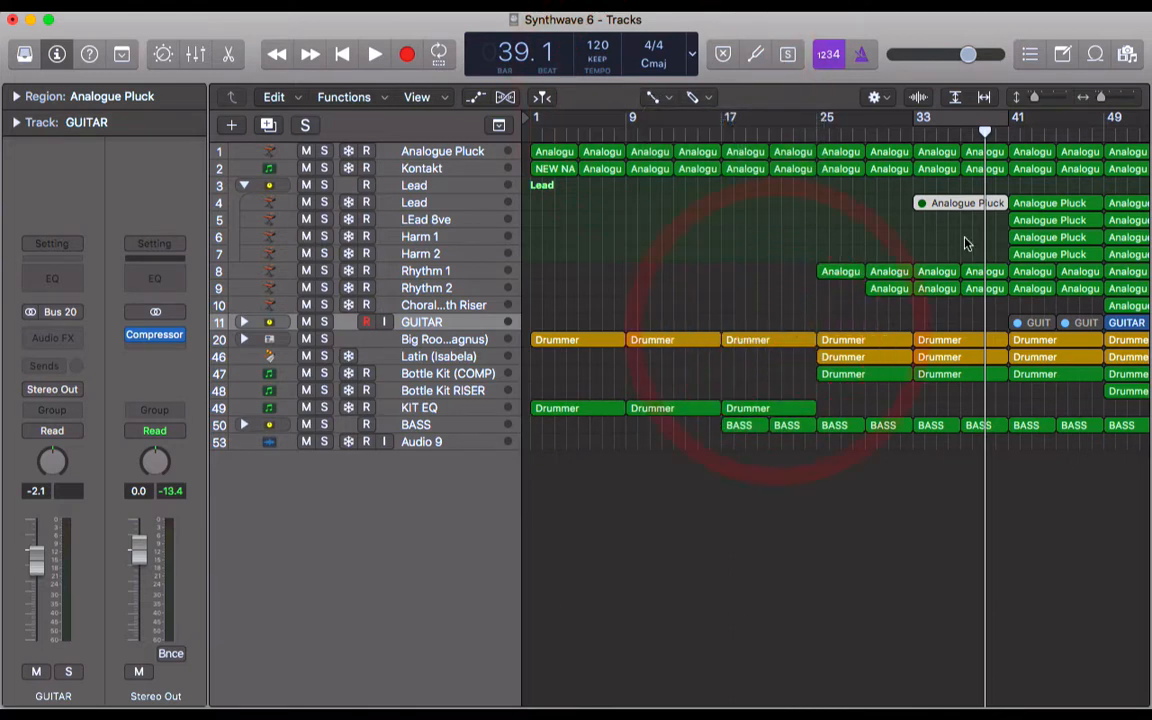
{"action": "scroll", "coordinate": [966, 243], "scroll_direction": "right", "scroll_amount": 10}
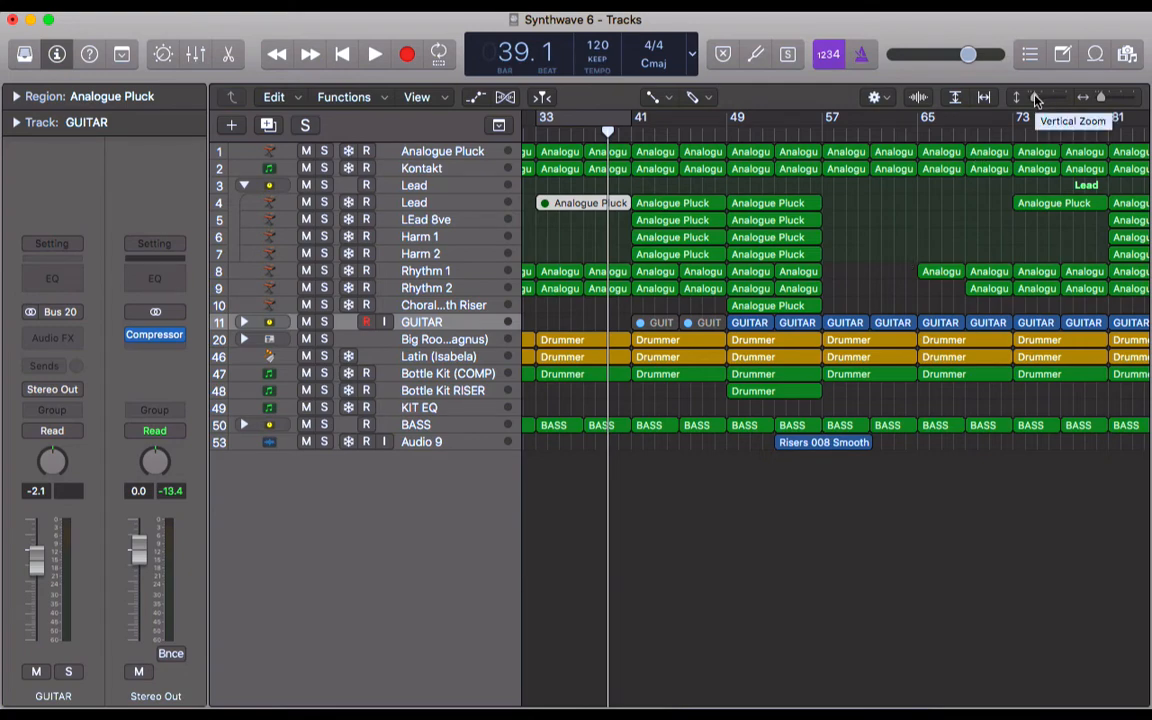
{"action": "left_click_drag", "start_coordinate": [1036, 97], "coordinate": [1042, 97]}
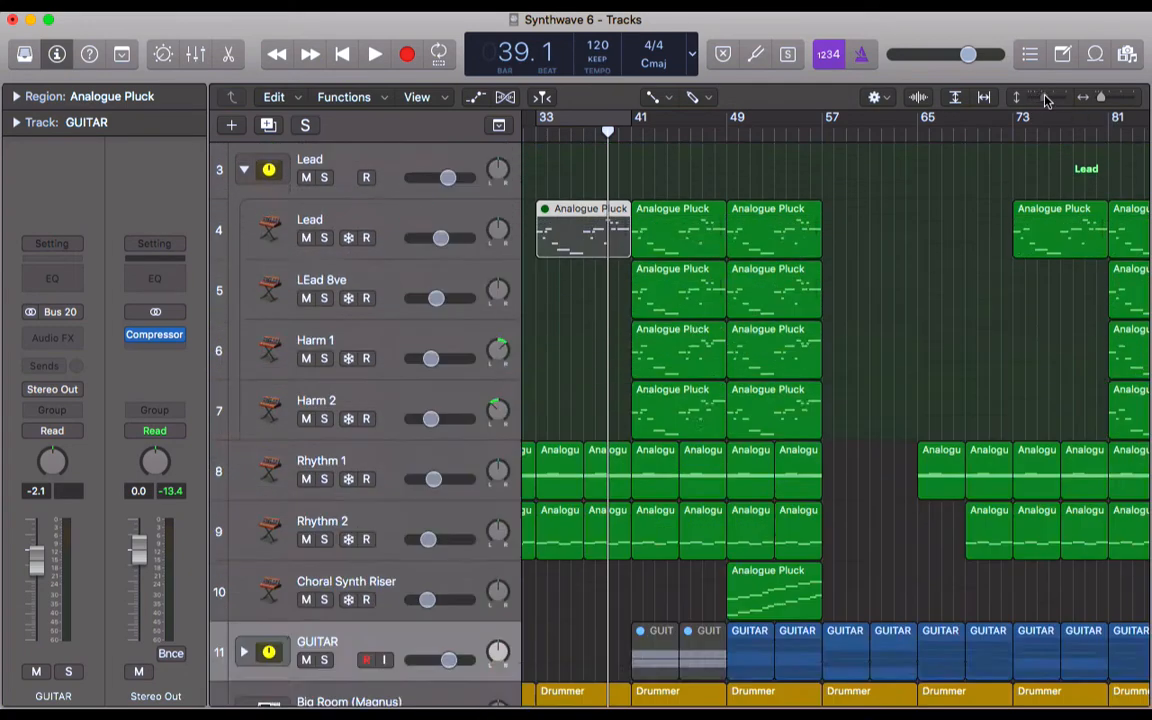
{"action": "scroll", "coordinate": [980, 400], "scroll_direction": "down", "scroll_amount": 1}
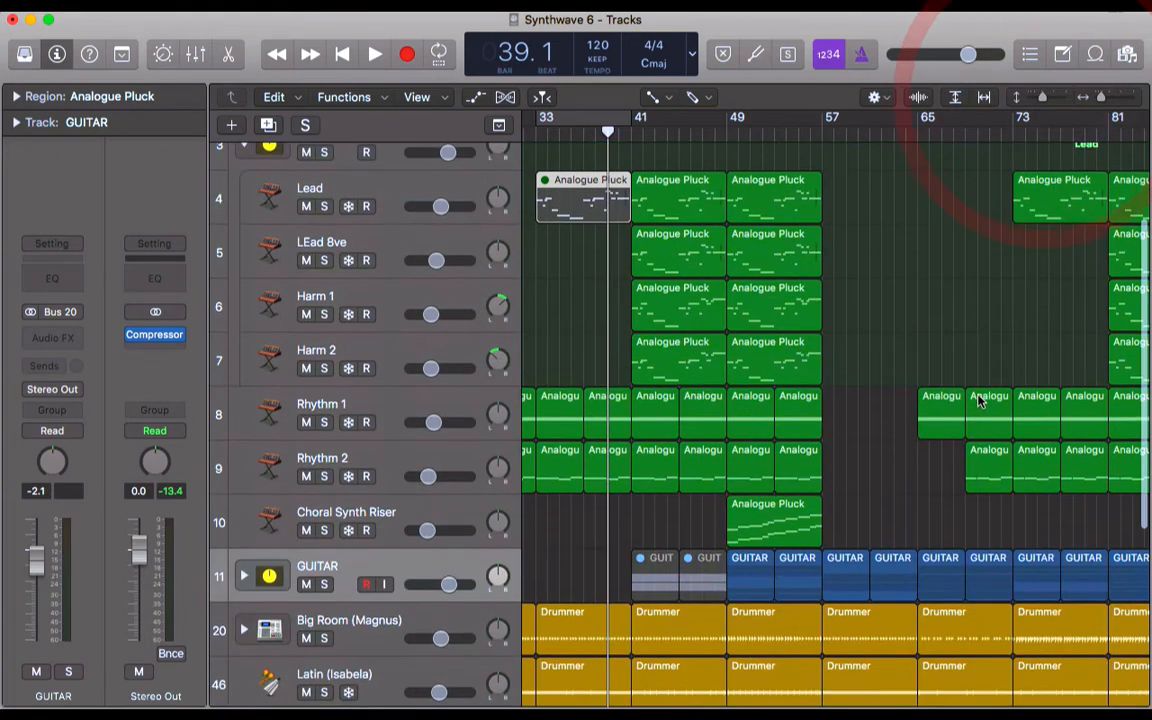
{"action": "left_click", "coordinate": [243, 575]}
Centre the Low Chord L track's pan, select its Surfin' in Stereo#10.18 region at bar 49, and solo the track
{"action": "scroll", "coordinate": [945, 460], "scroll_direction": "down", "scroll_amount": 5}
{"action": "scroll", "coordinate": [945, 460], "scroll_direction": "up", "scroll_amount": 10}
{"action": "scroll", "coordinate": [945, 460], "scroll_direction": "right", "scroll_amount": 15}
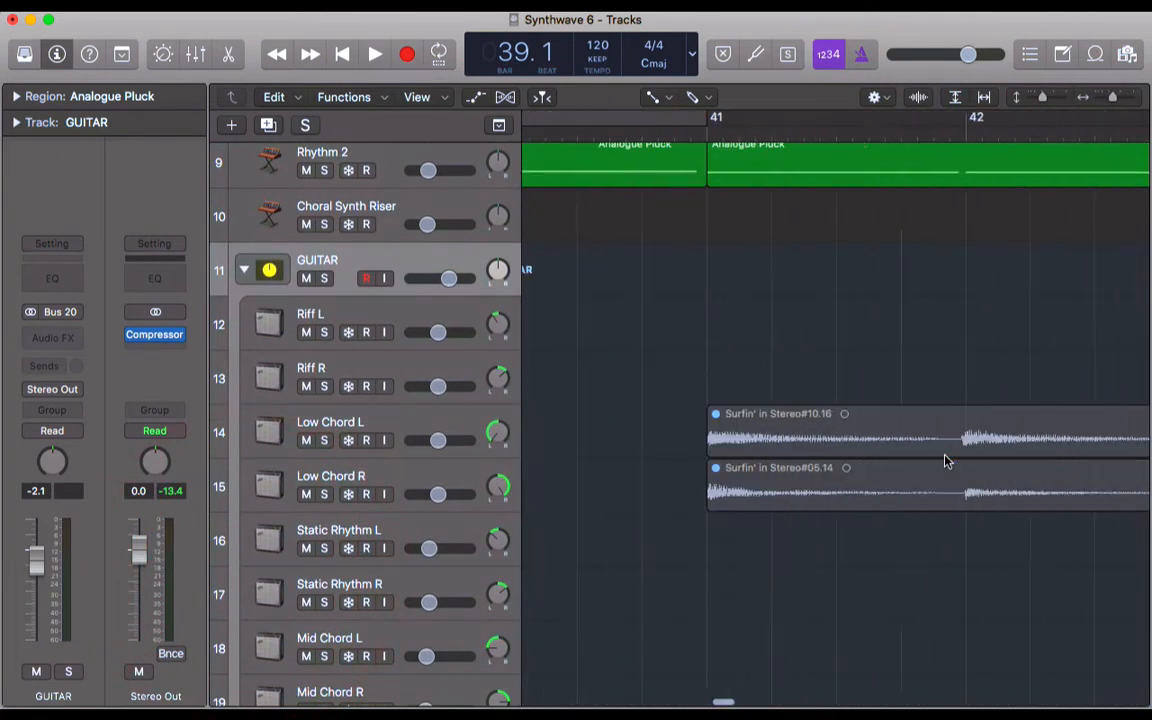
{"action": "scroll", "coordinate": [945, 460], "scroll_direction": "right", "scroll_amount": 8}
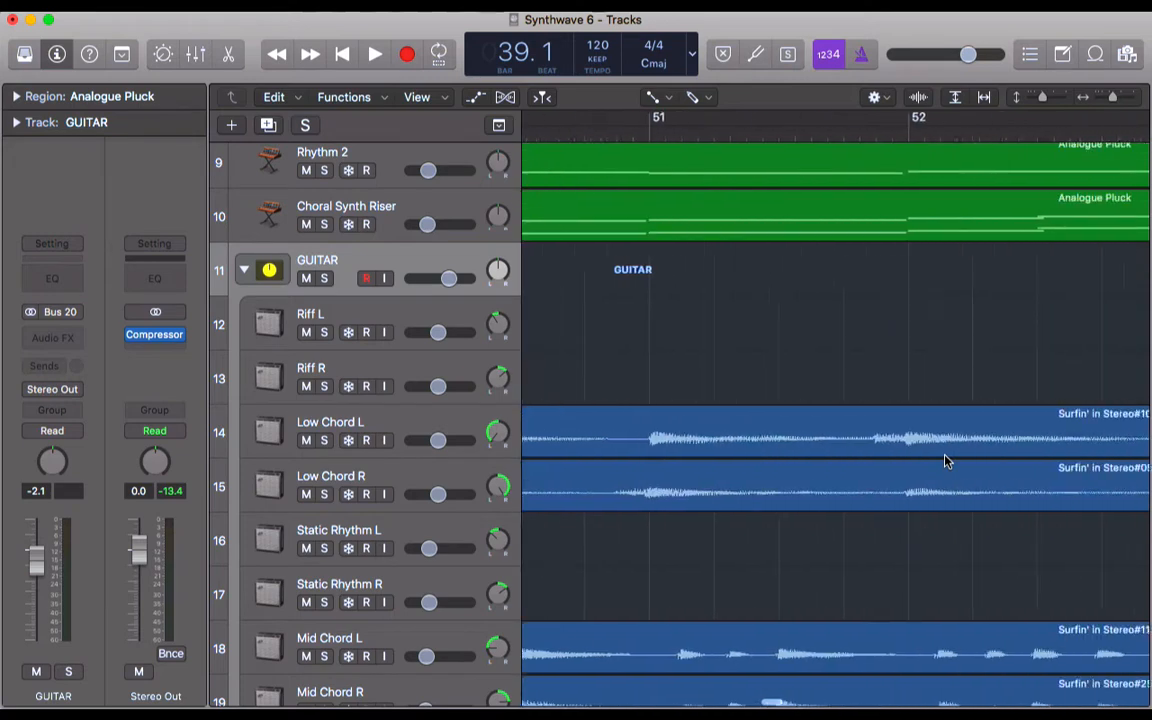
{"action": "scroll", "coordinate": [945, 460], "scroll_direction": "left", "scroll_amount": 4}
{"action": "scroll", "coordinate": [945, 460], "scroll_direction": "down", "scroll_amount": 1}
{"action": "scroll", "coordinate": [945, 460], "scroll_direction": "down", "scroll_amount": 6}
{"action": "scroll", "coordinate": [945, 460], "scroll_direction": "down", "scroll_amount": 1}
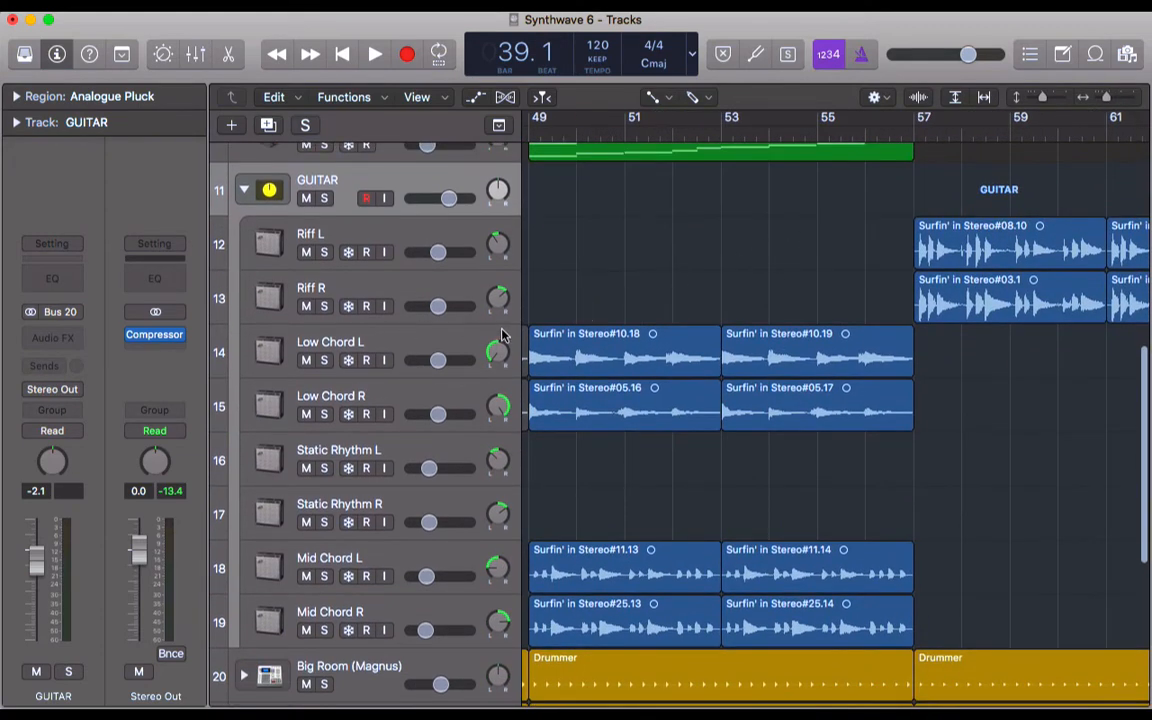
{"action": "scroll", "coordinate": [610, 277], "scroll_direction": "left", "scroll_amount": 5}
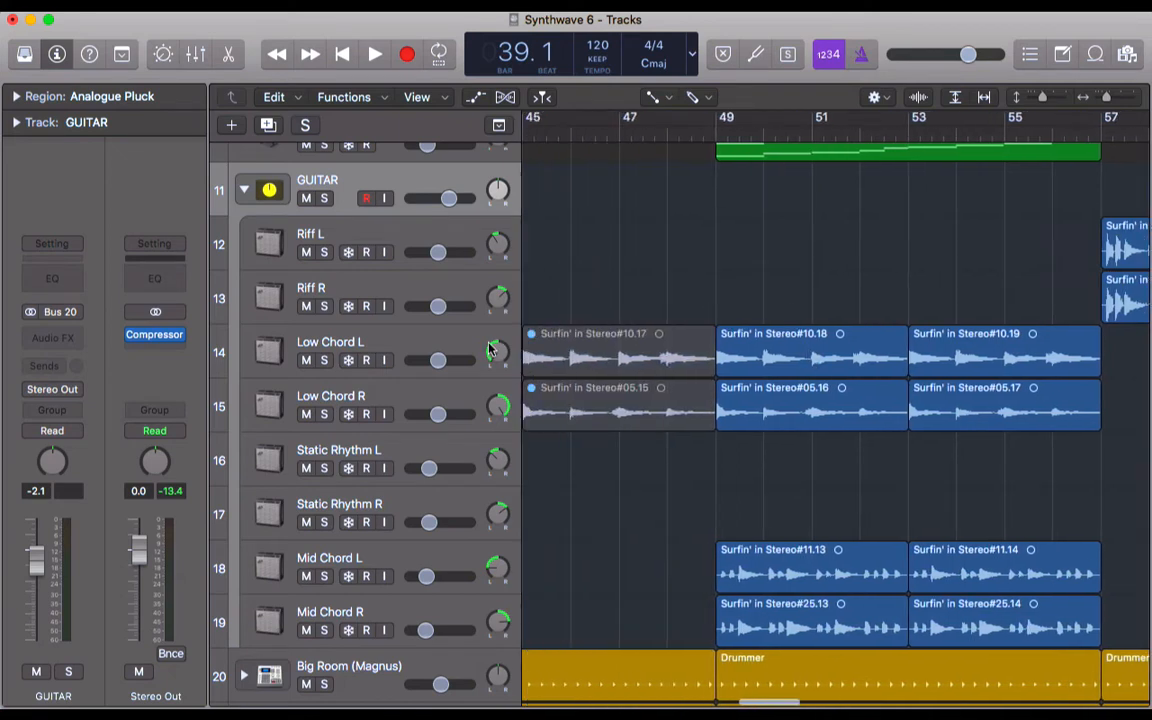
{"action": "left_click", "coordinate": [490, 350], "text": "alt"}
{"action": "left_click", "coordinate": [768, 345], "text": "alt"}
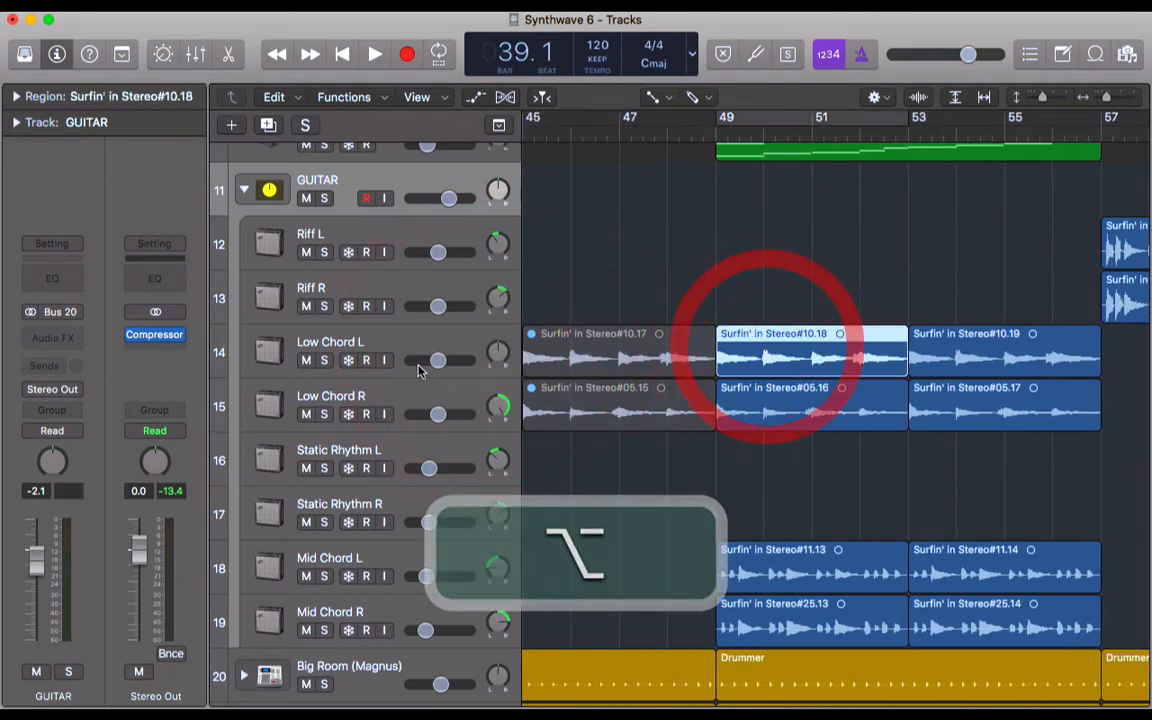
{"action": "left_click", "coordinate": [323, 360]}
Turn on cycling over bars 49 to 53 and play back the soloed Surfin' in Stereo#10.18 region
{"action": "scroll", "coordinate": [889, 292], "scroll_direction": "up", "scroll_amount": 3}
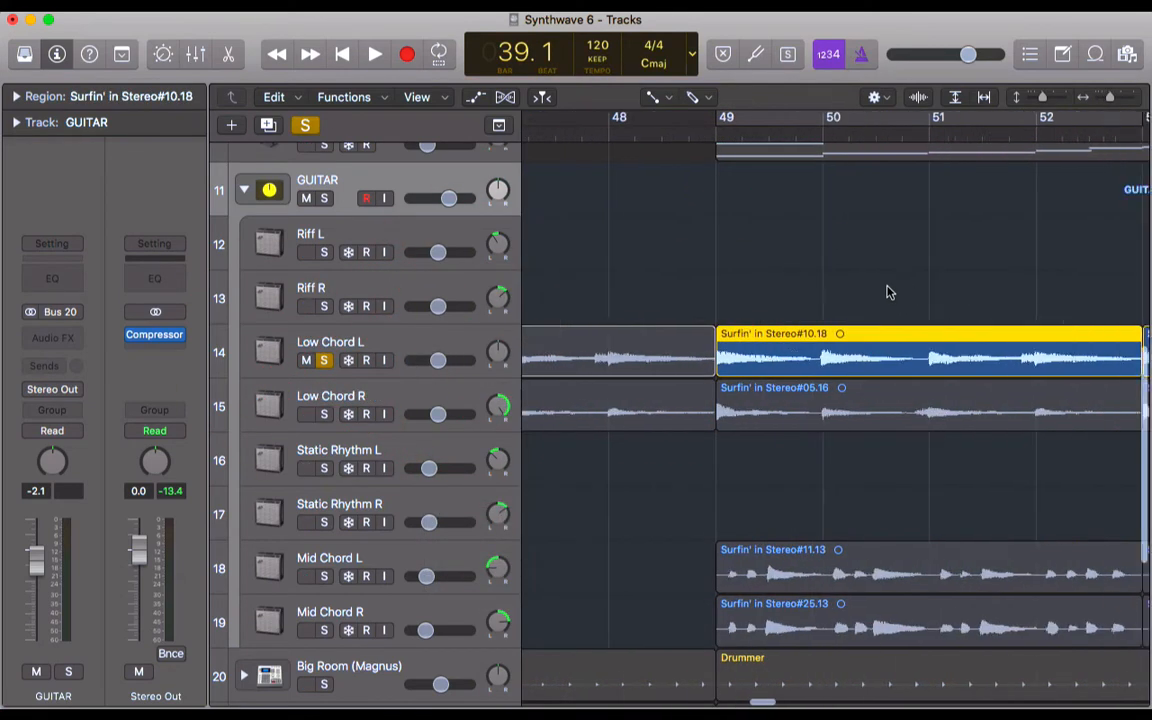
{"action": "scroll", "coordinate": [889, 292], "scroll_direction": "up", "scroll_amount": 1}
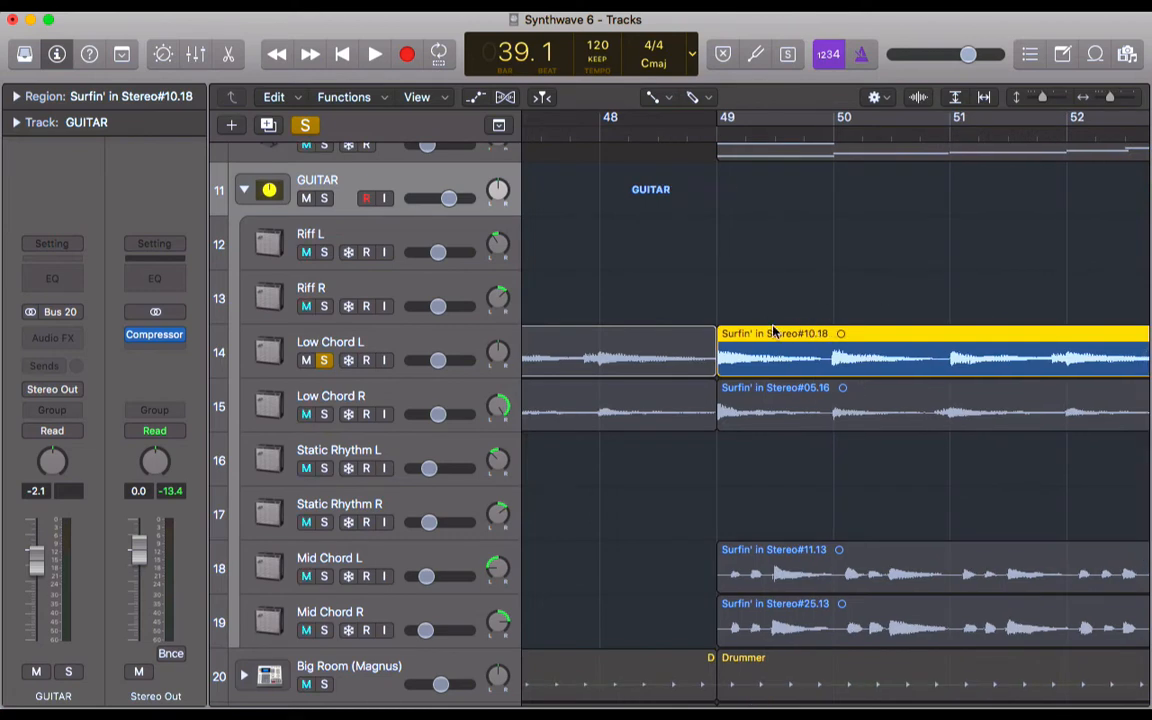
{"action": "scroll", "coordinate": [774, 334], "scroll_direction": "right", "scroll_amount": 3}
{"action": "key", "text": "c"}
{"action": "key", "text": "space"}
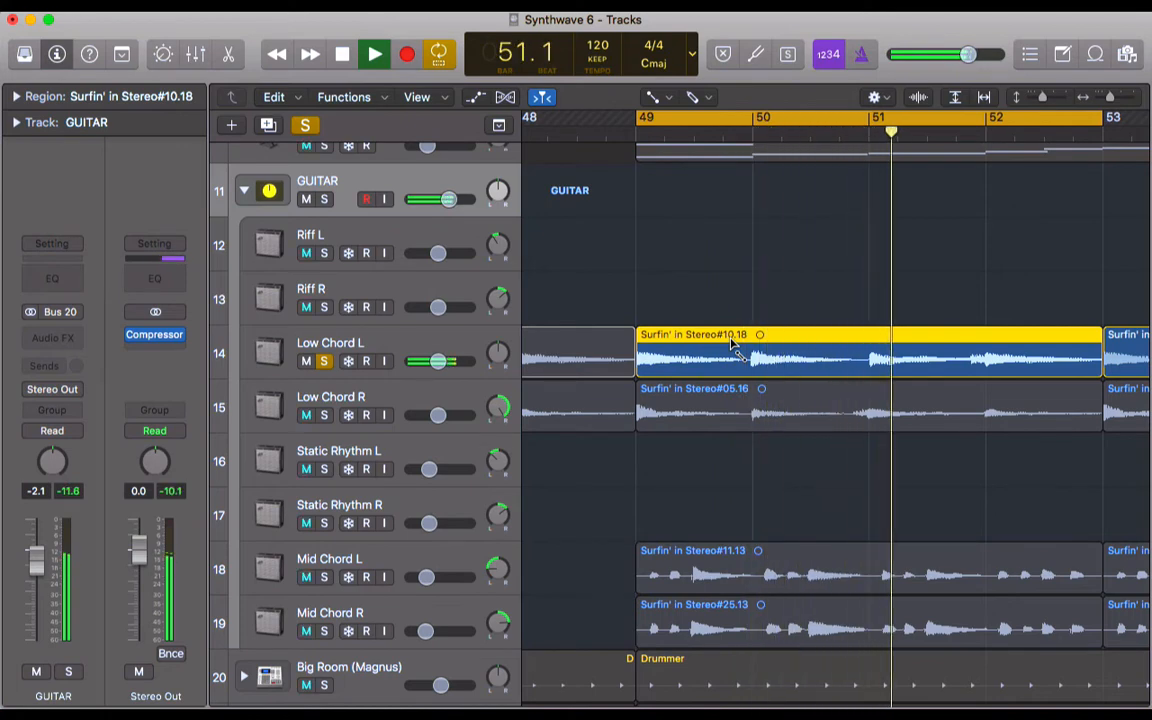
{"action": "key", "text": "space"}
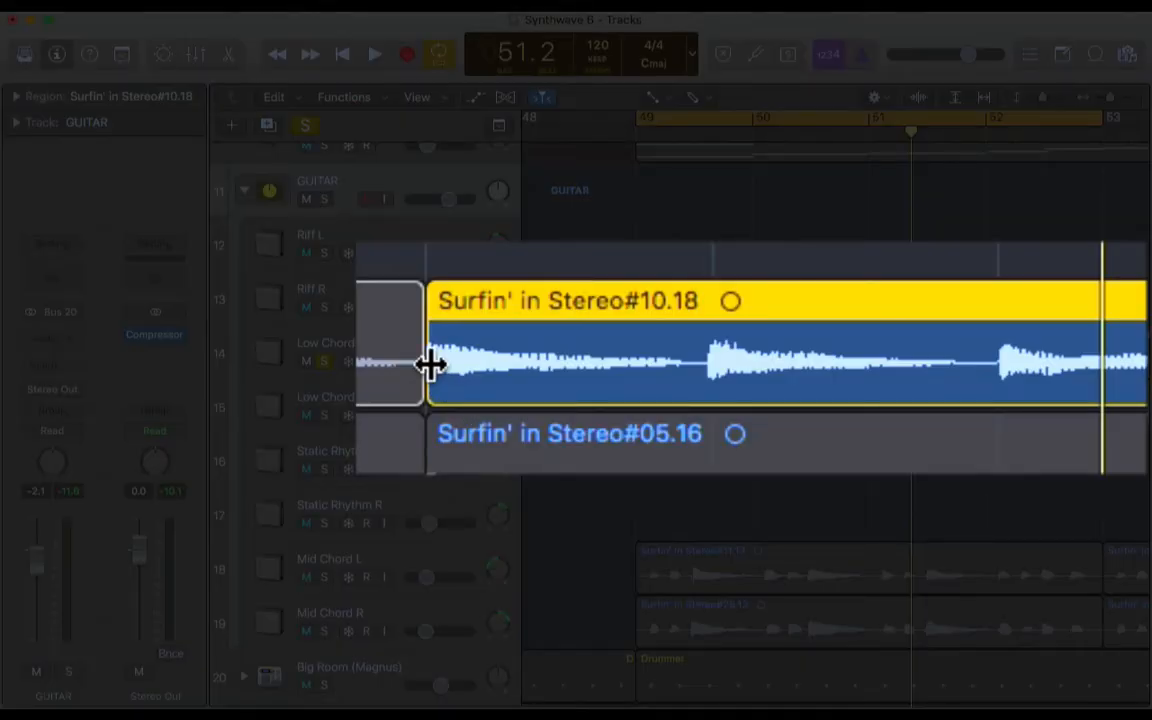
Create a fade-in on the Surfin' in Stereo#10.18 region, ending about three quarters through bar 50, and play it back
{"action": "left_click_drag", "start_coordinate": [432, 365], "coordinate": [910, 340]}
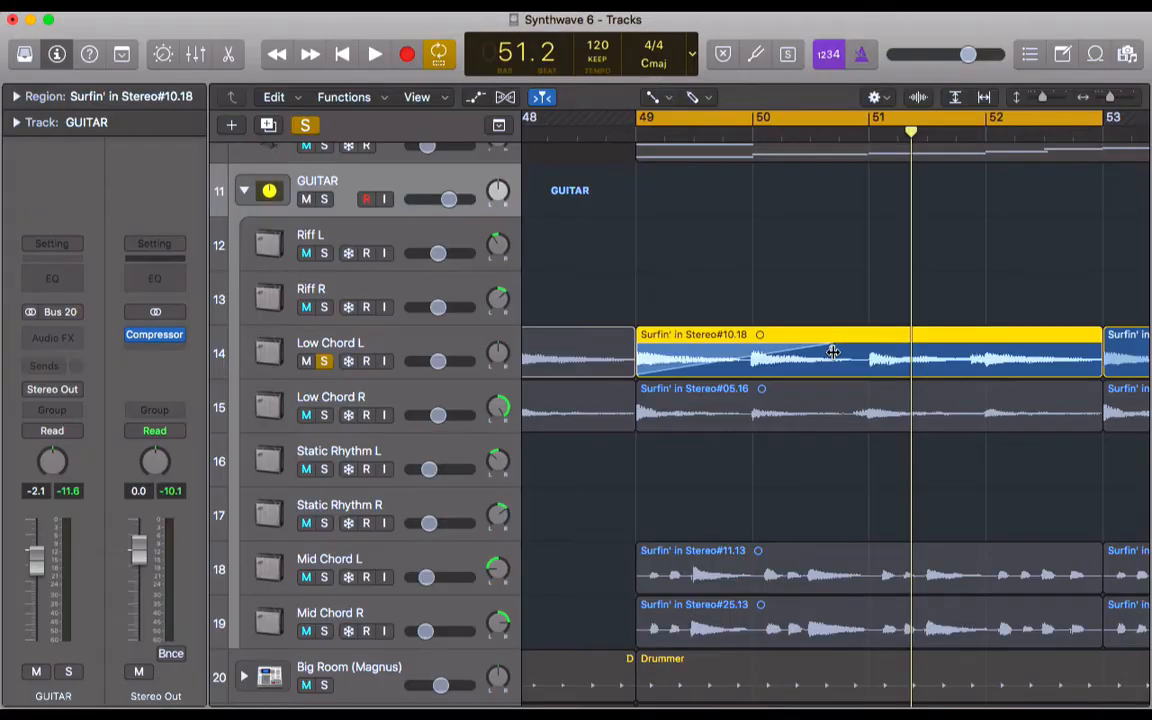
{"action": "key", "text": "space"}
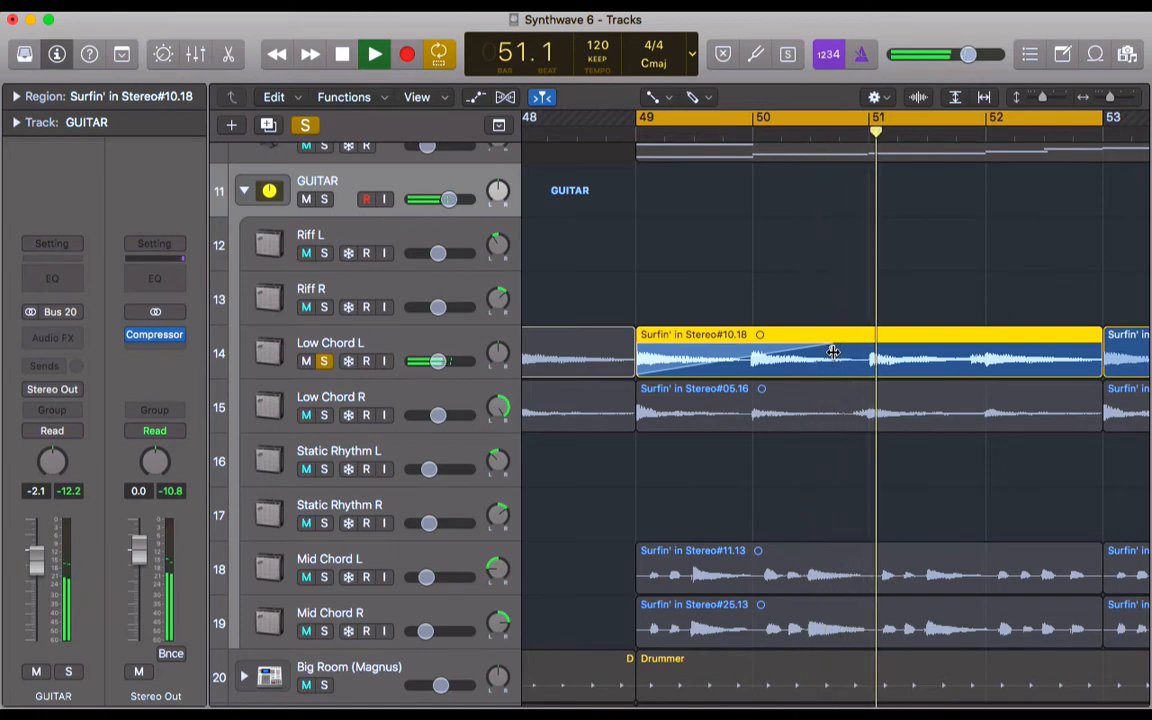
{"action": "key", "text": "space"}
Lengthen the Surfin' in Stereo#10.18 region's fade-in to just before bar 53 and play it back
{"action": "left_click_drag", "start_coordinate": [833, 352], "coordinate": [1090, 342]}
{"action": "key", "text": "space"}
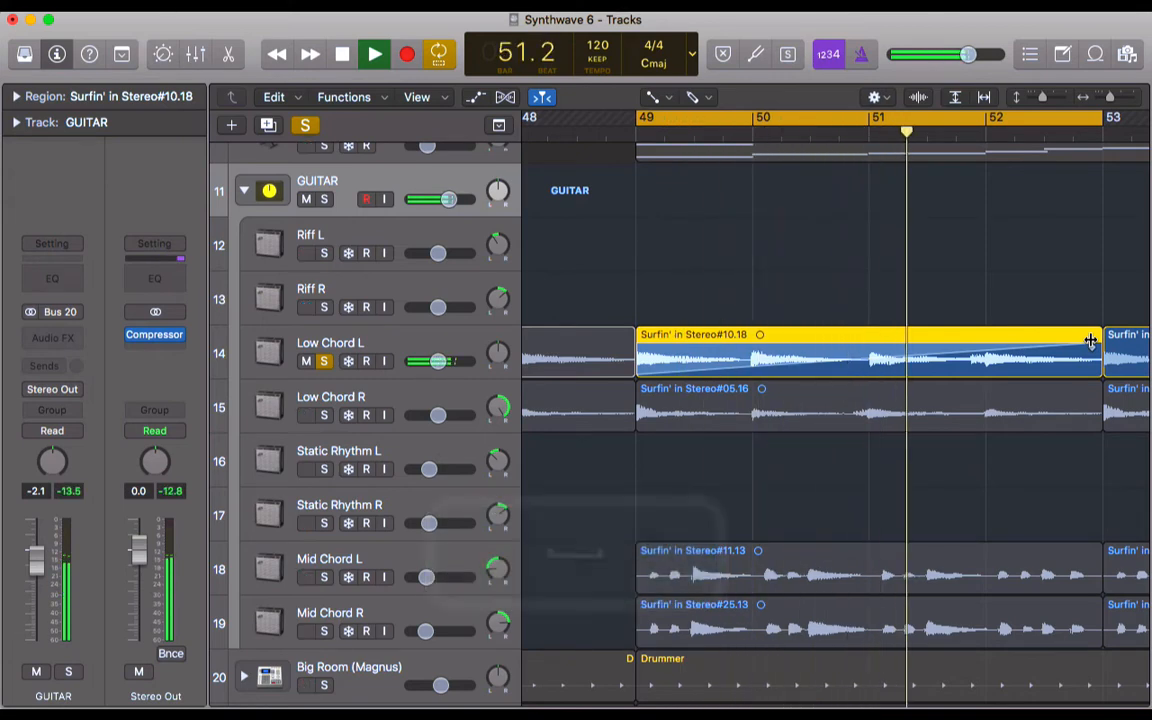
{"action": "key", "text": "space"}
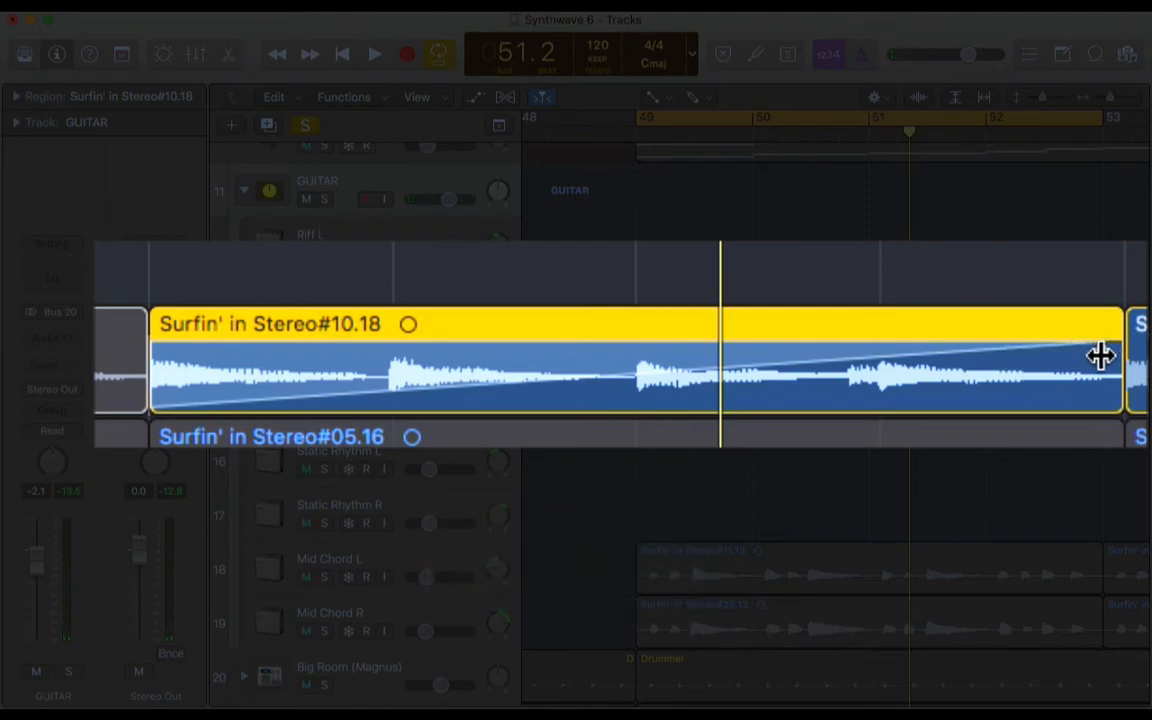
Shorten the Surfin' in Stereo#10.18 region's fade-in to end near the close of bar 50 and bend its line into an upward-bulging curve
{"action": "left_click_drag", "start_coordinate": [1104, 351], "coordinate": [604, 352]}
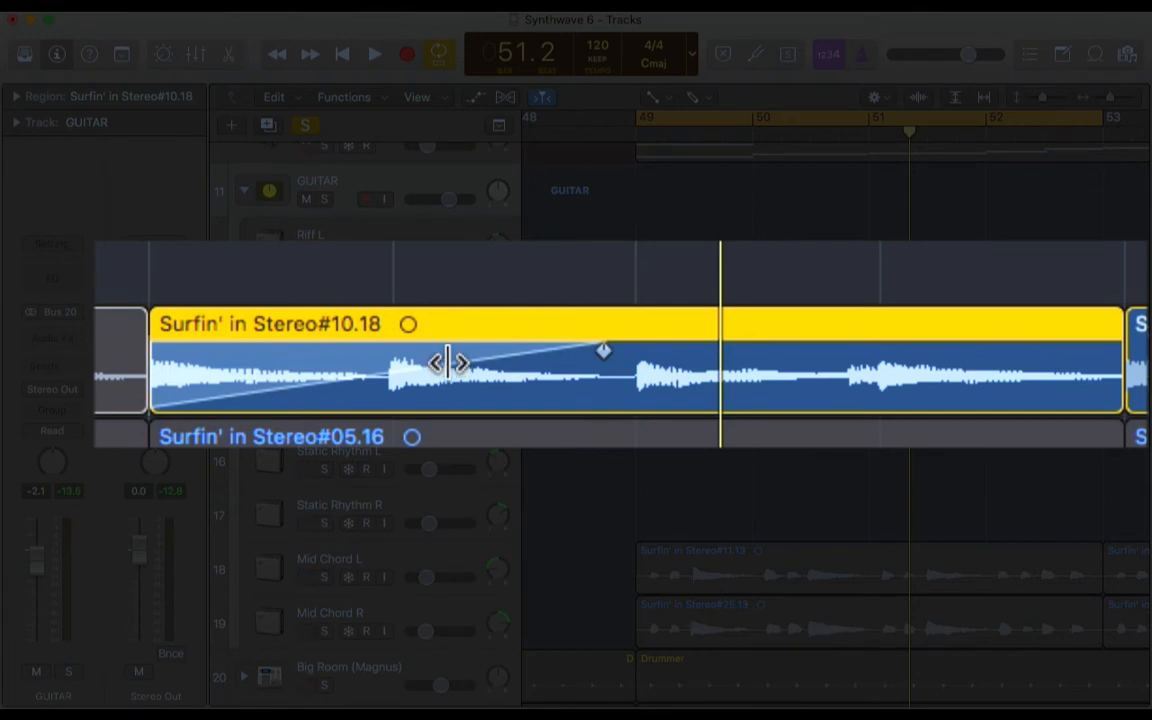
{"action": "left_click_drag", "start_coordinate": [447, 362], "coordinate": [375, 260]}
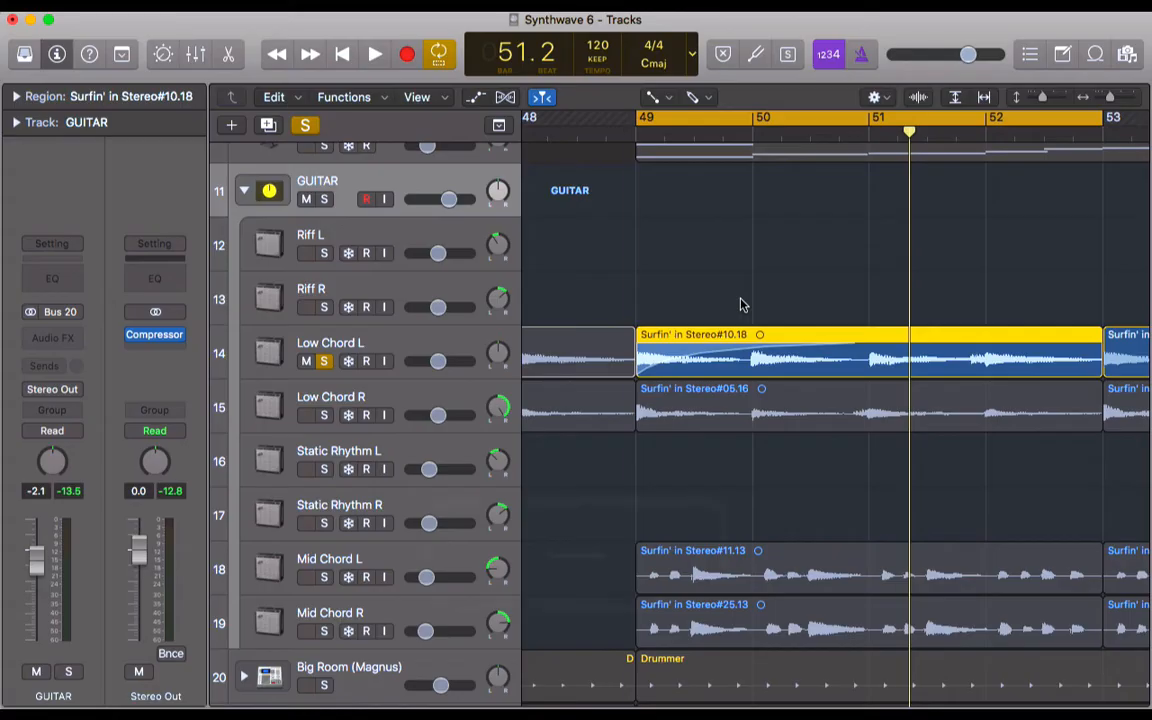
Play back the Surfin' in Stereo#10.18 region and change its fade-in to Speed Up
{"action": "key", "text": "space"}
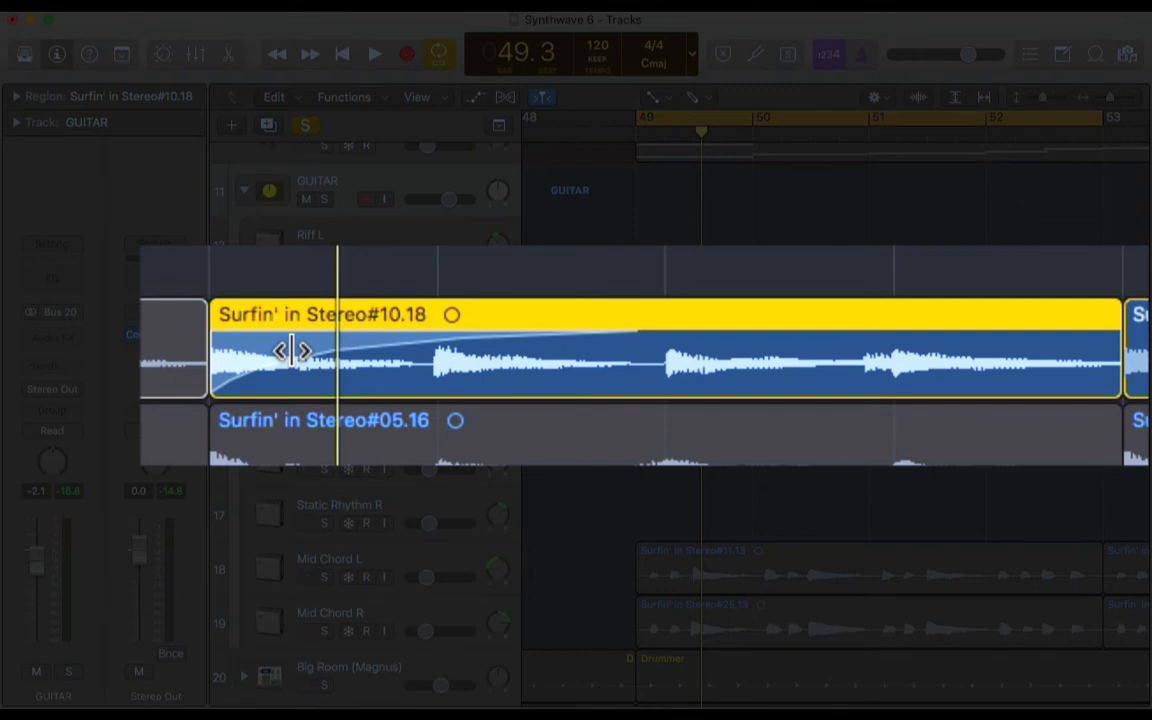
{"action": "right_click", "coordinate": [295, 353]}
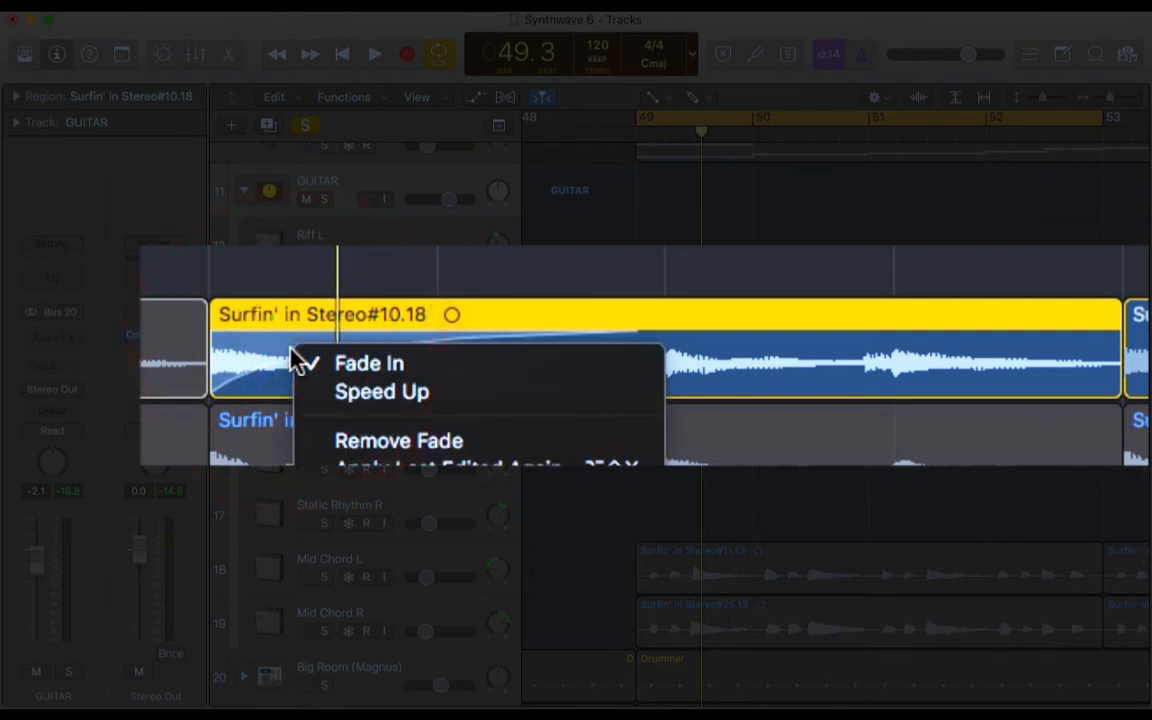
{"action": "left_click", "coordinate": [458, 391]}
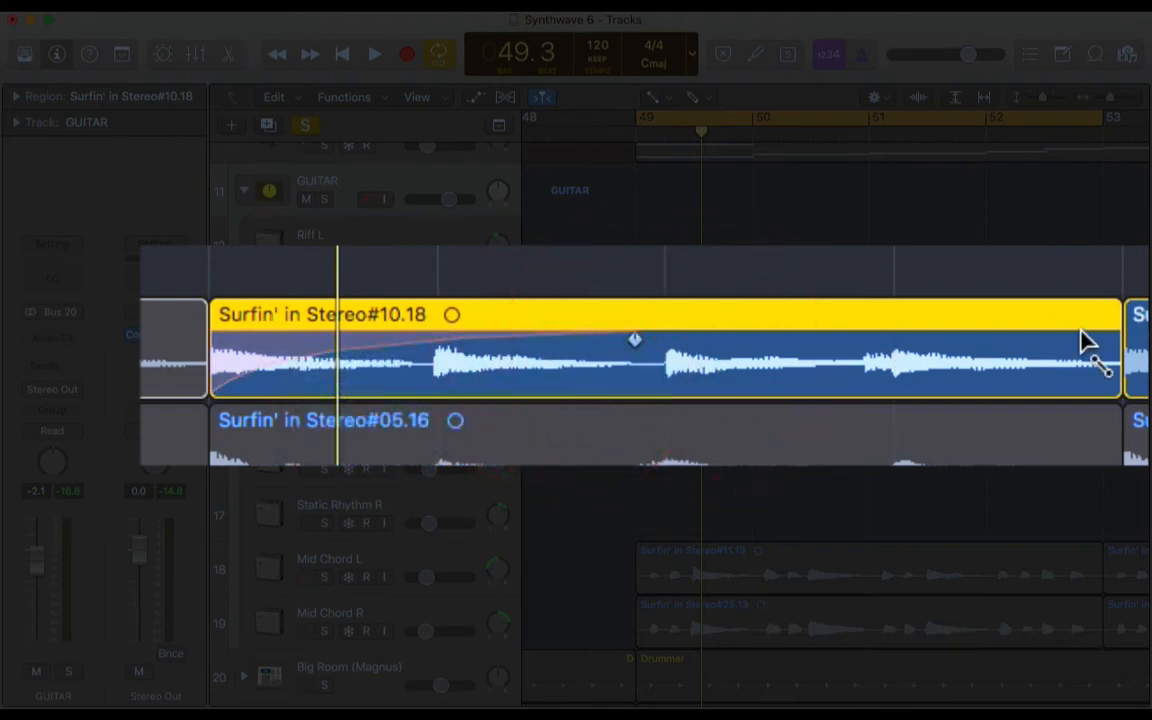
Create a Slow Down fade-out on the Surfin' in Stereo#10.18 region, starting just before bar 52, and play it back
{"action": "left_click_drag", "start_coordinate": [1114, 350], "coordinate": [867, 363]}
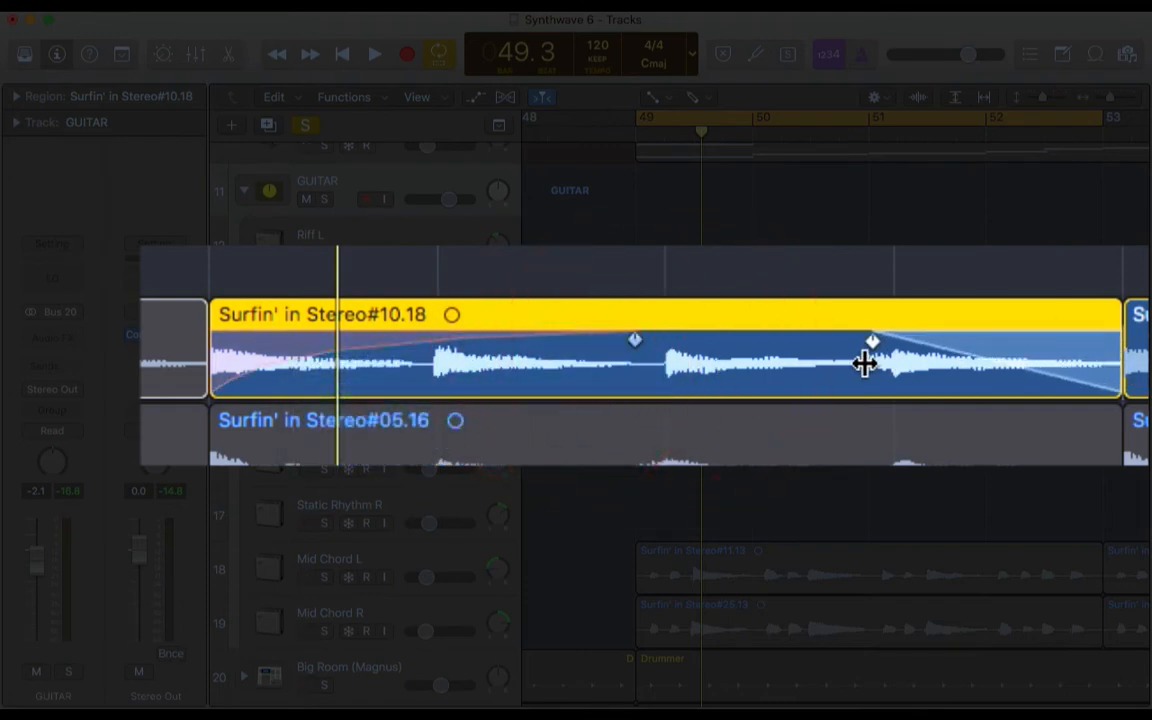
{"action": "right_click", "coordinate": [1039, 352]}
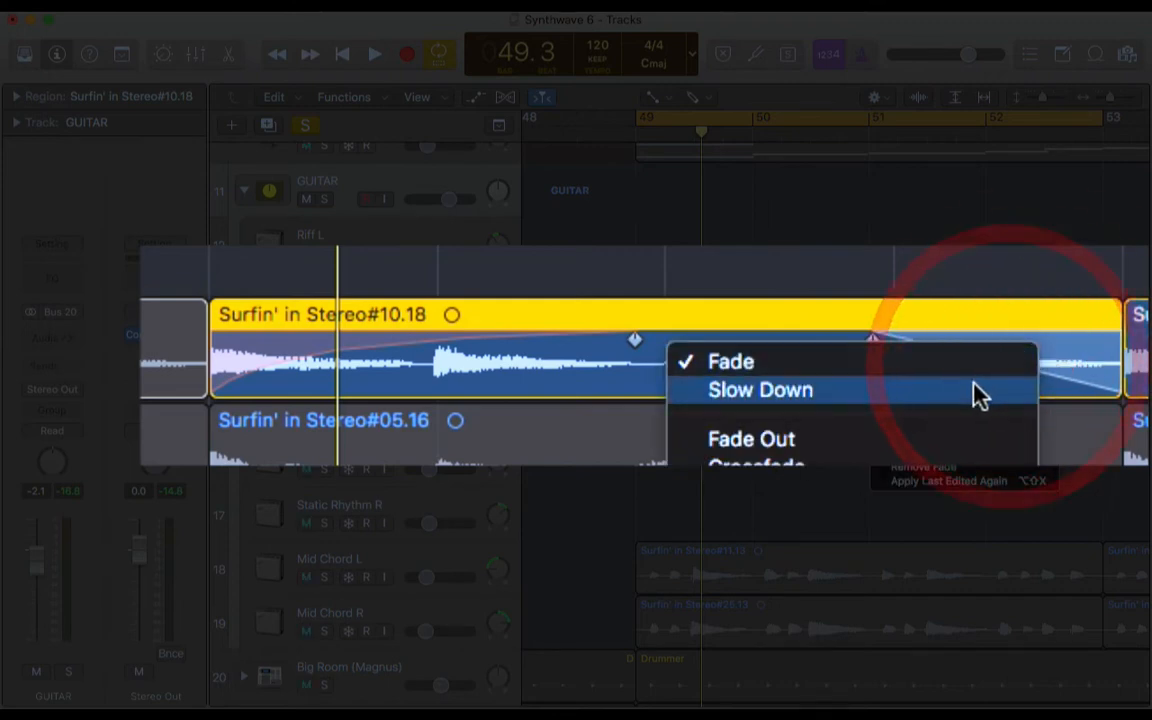
{"action": "left_click", "coordinate": [978, 392]}
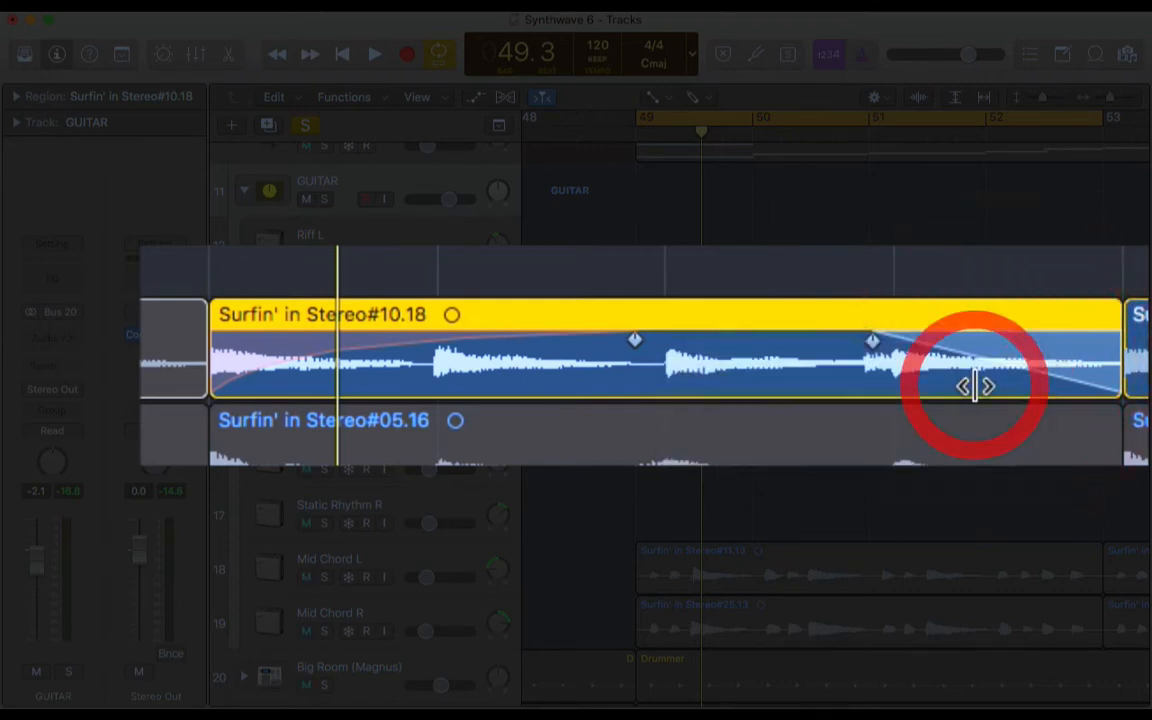
{"action": "key", "text": "space"}
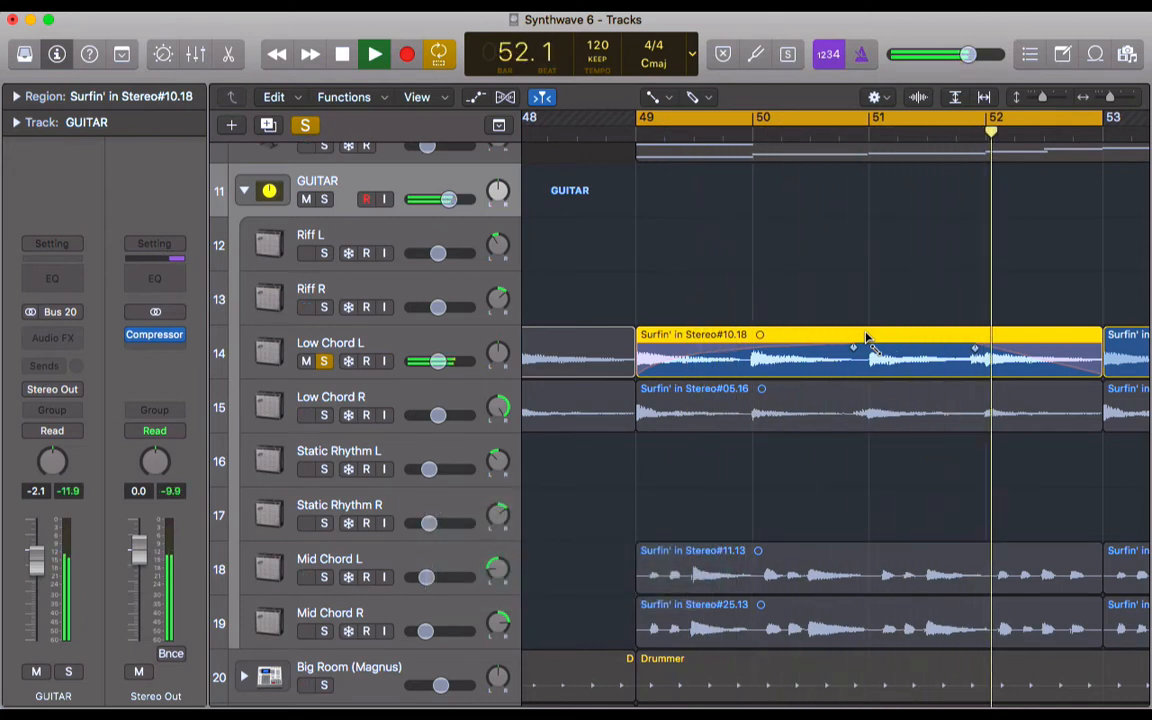
{"action": "key", "text": "space"}
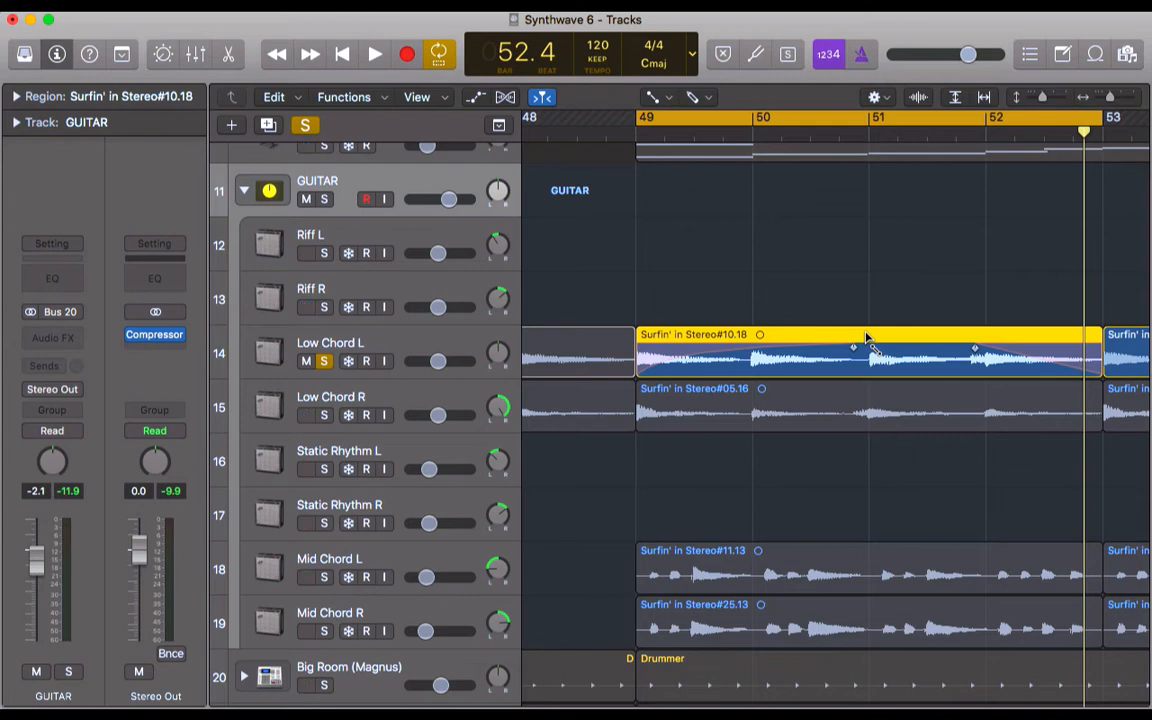
Switch the primary tool to the Automation Select tool
{"action": "key", "text": "super+Left"}
{"action": "key", "text": "super+Left"}
{"action": "key", "text": "super+Left"}
{"action": "key", "text": "super+Left"}
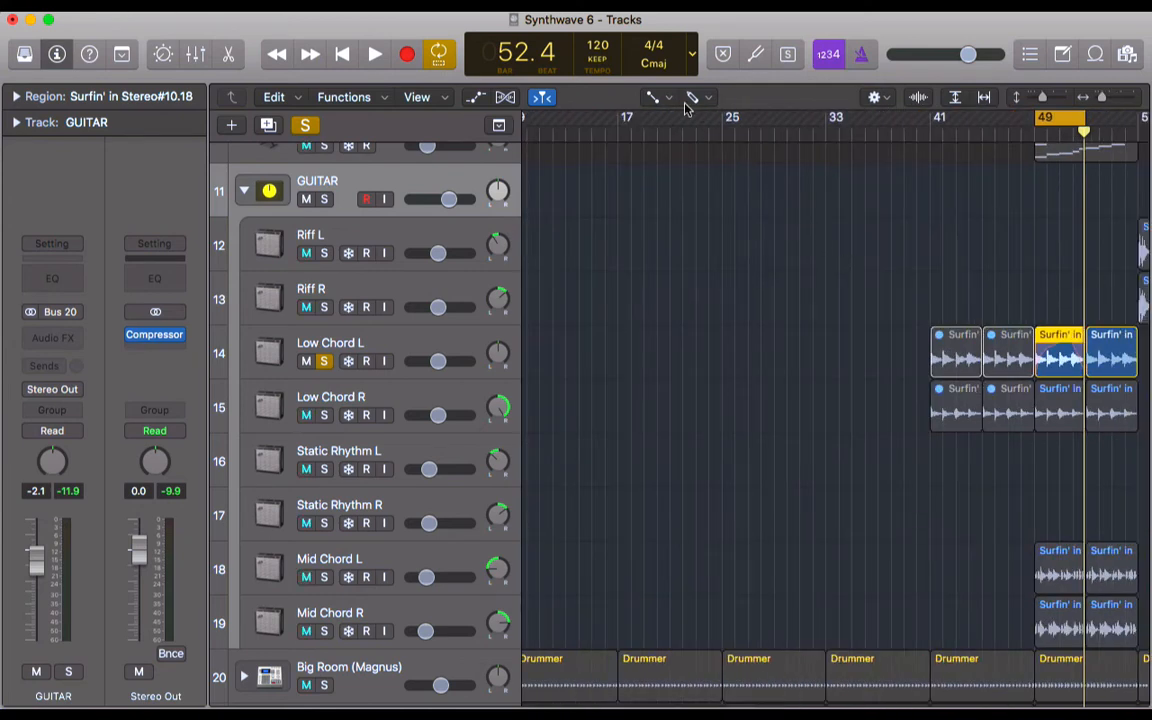
{"action": "left_click", "coordinate": [664, 97]}
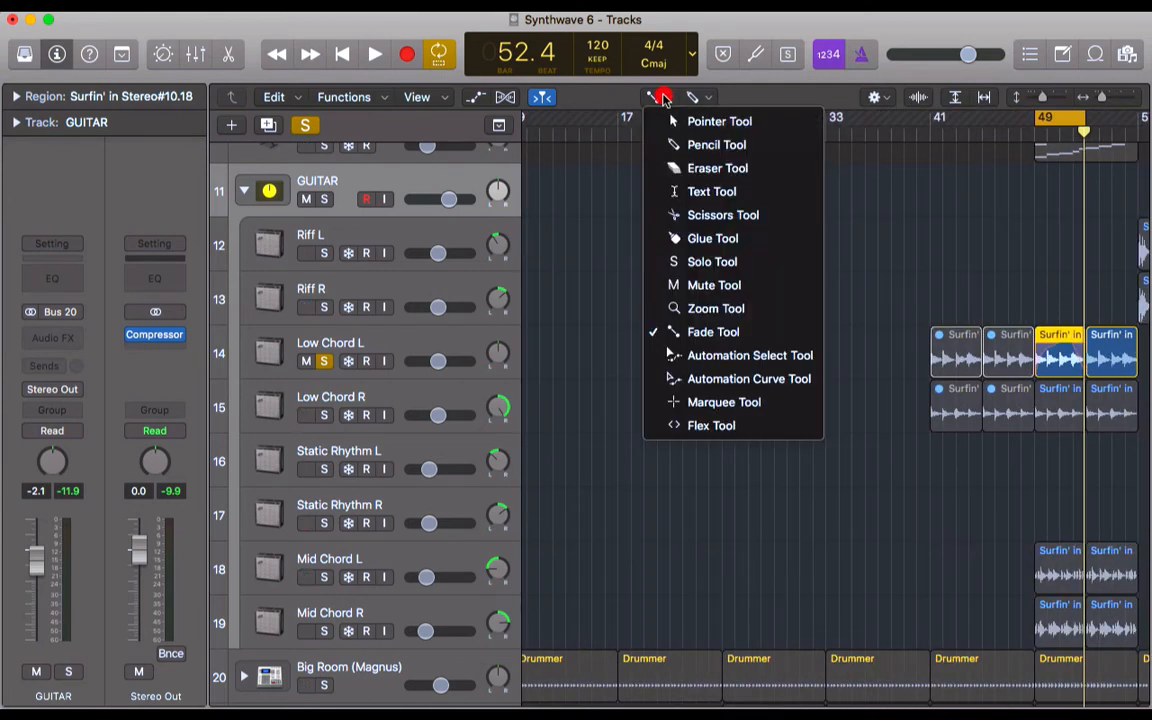
{"action": "left_click", "coordinate": [816, 357]}
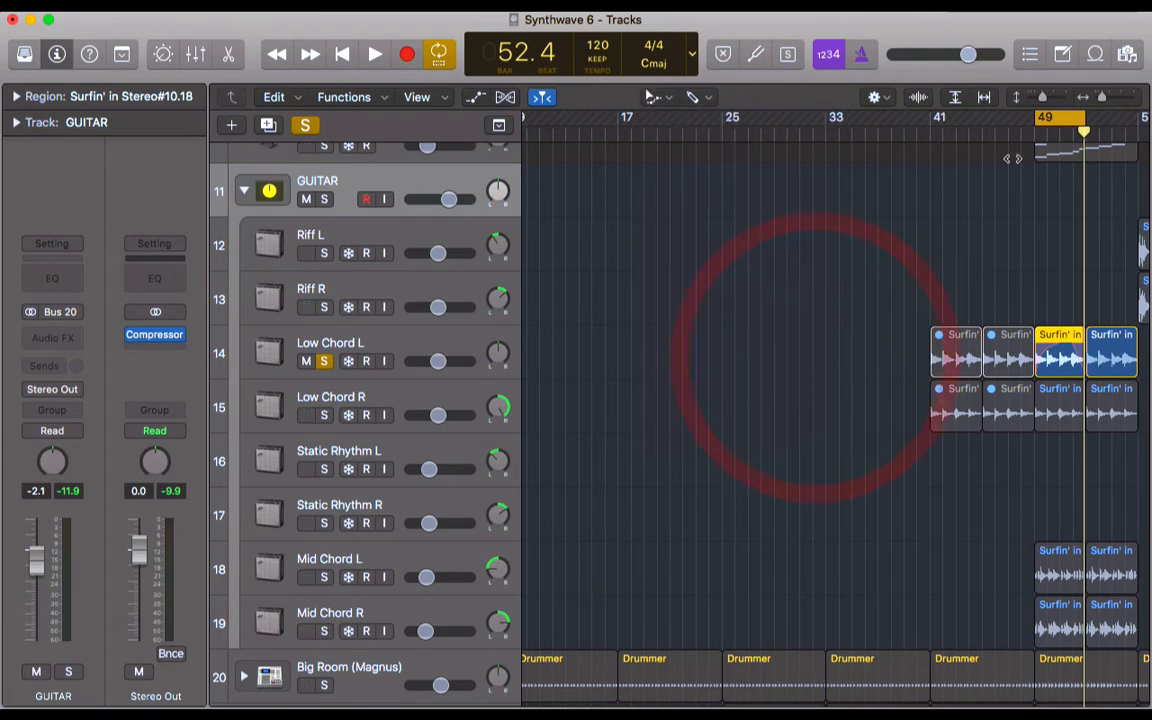
Clear all solos and show the track automation
{"action": "left_click", "coordinate": [1043, 97]}
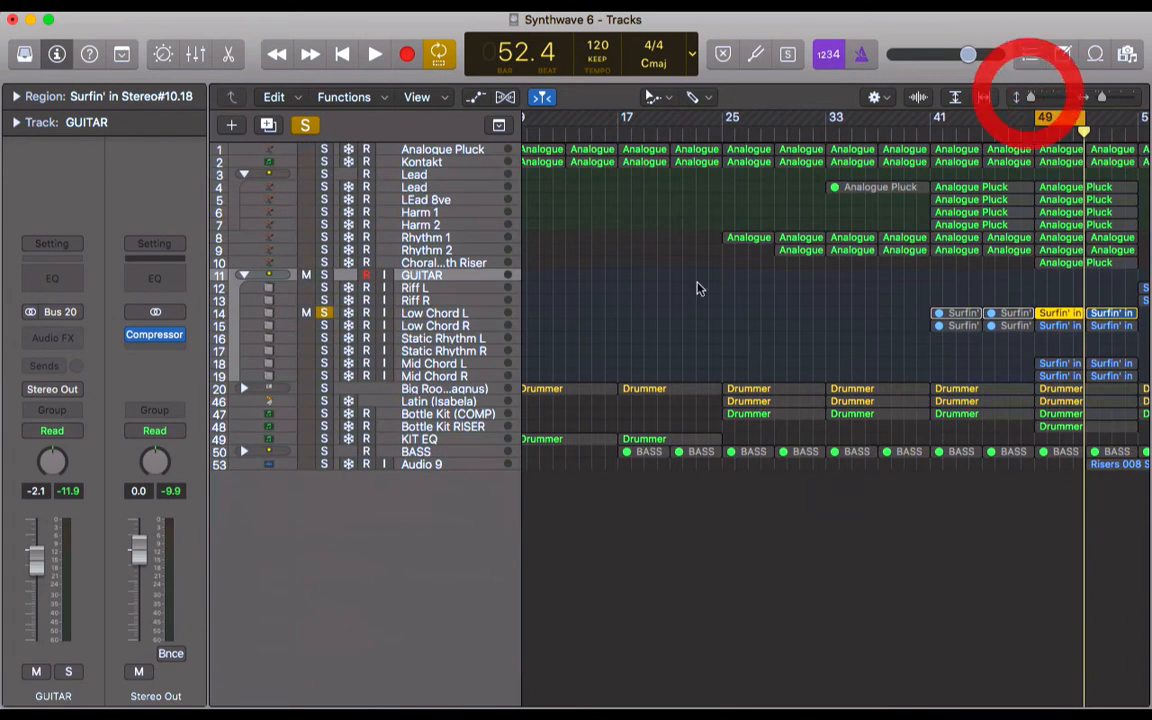
{"action": "left_click", "coordinate": [304, 124]}
{"action": "key", "text": "a"}
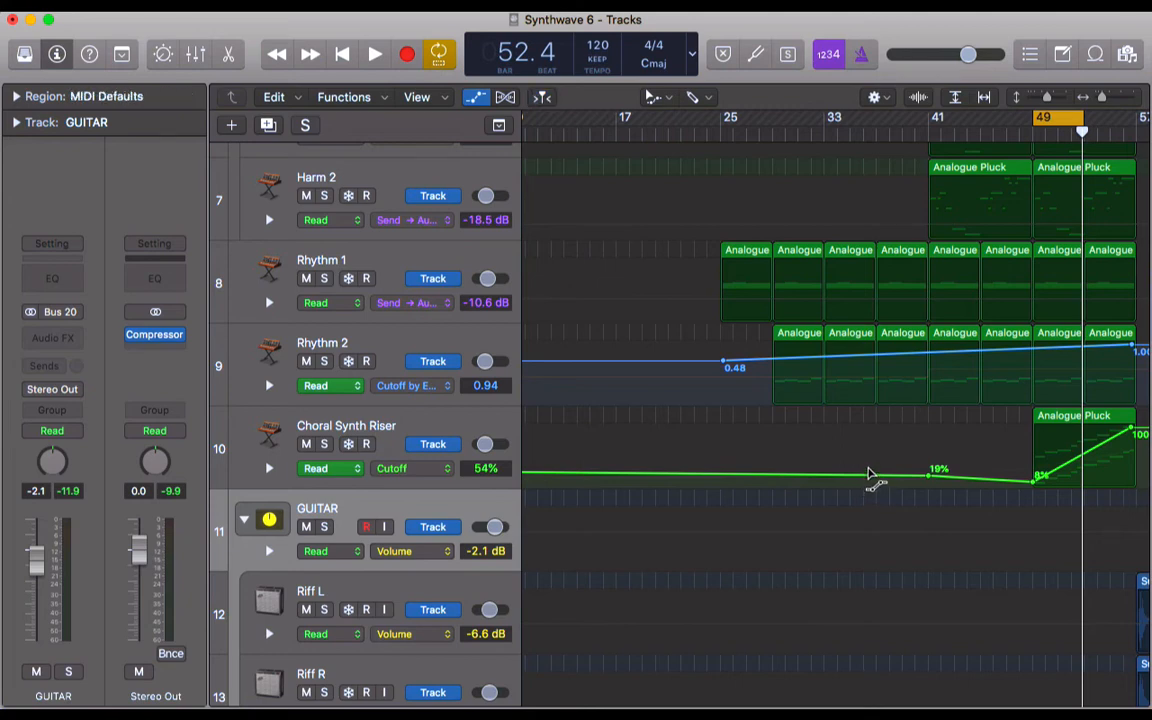
{"action": "left_click", "coordinate": [869, 472]}
{"action": "left_click", "coordinate": [930, 445], "text": "super"}
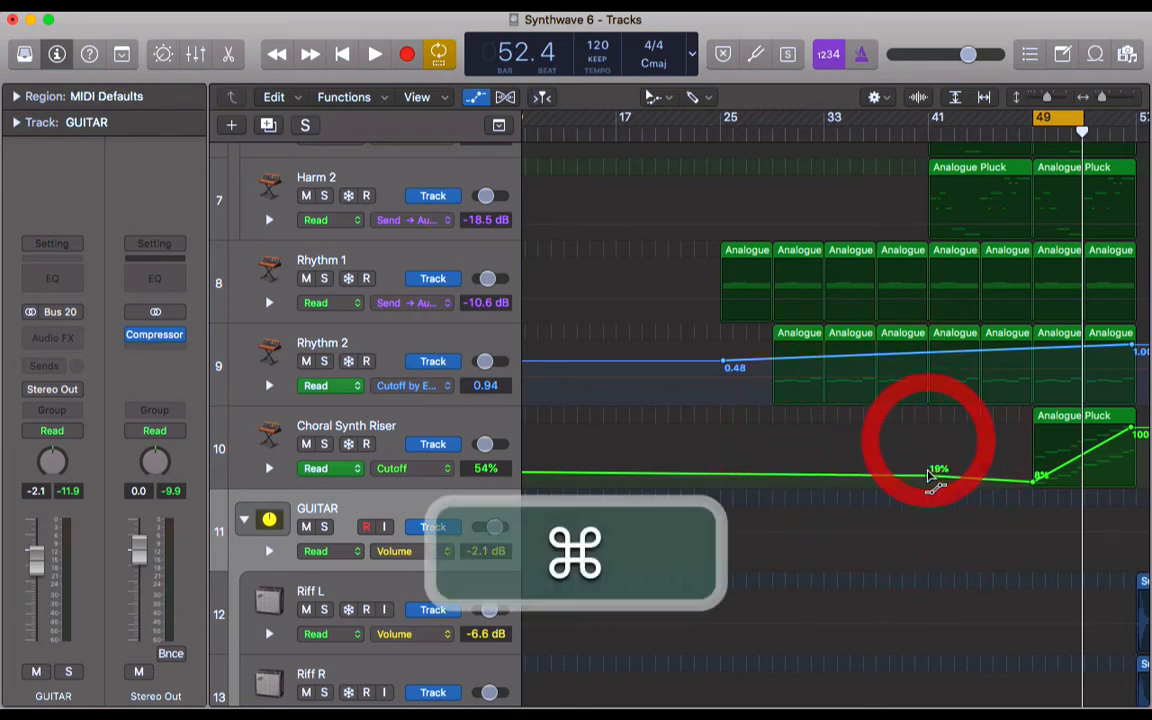
{"action": "left_click", "coordinate": [945, 477], "text": "super"}
{"action": "key", "text": "super+z"}
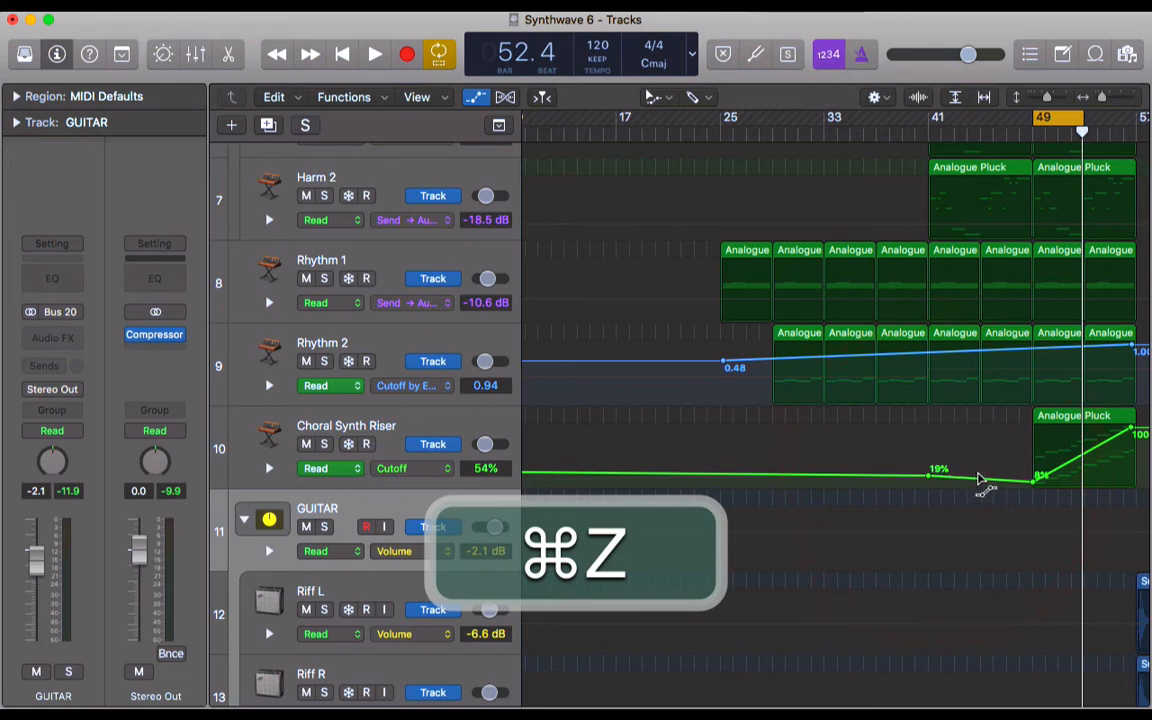
Move Choral Synth Riser's 8% cutoff point to about bar 45 and the following 100% point to about bar 59
{"action": "left_click", "coordinate": [869, 497]}
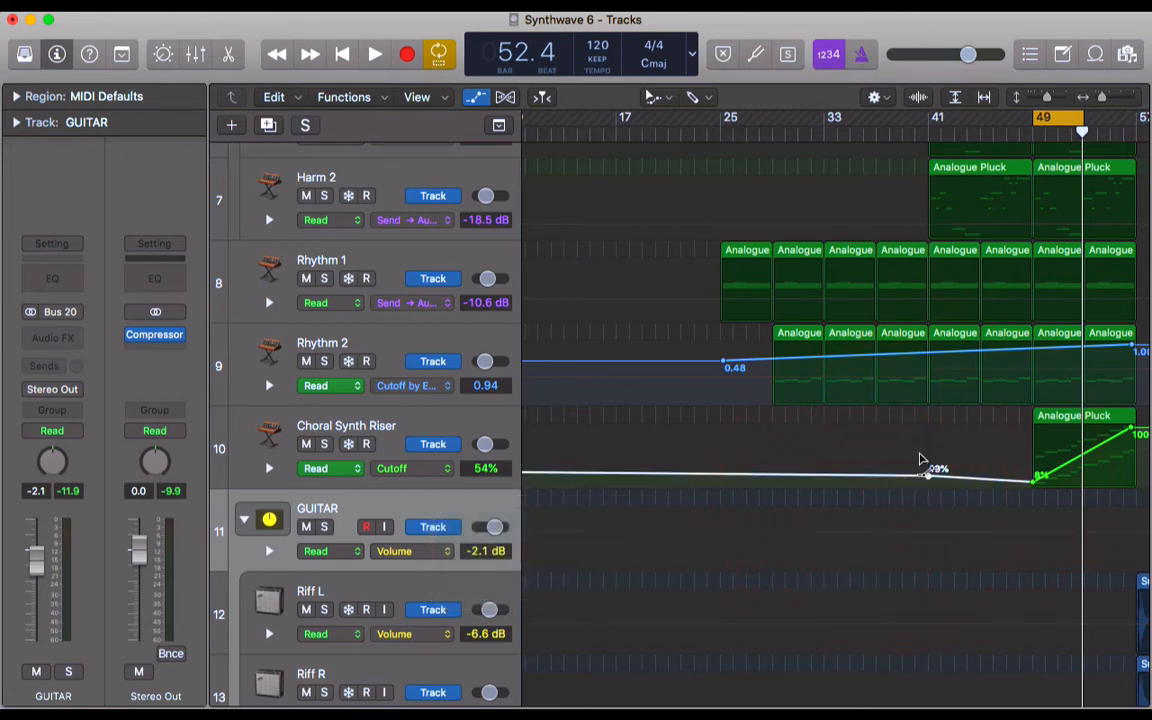
{"action": "left_click", "coordinate": [918, 442]}
{"action": "left_click", "coordinate": [946, 395]}
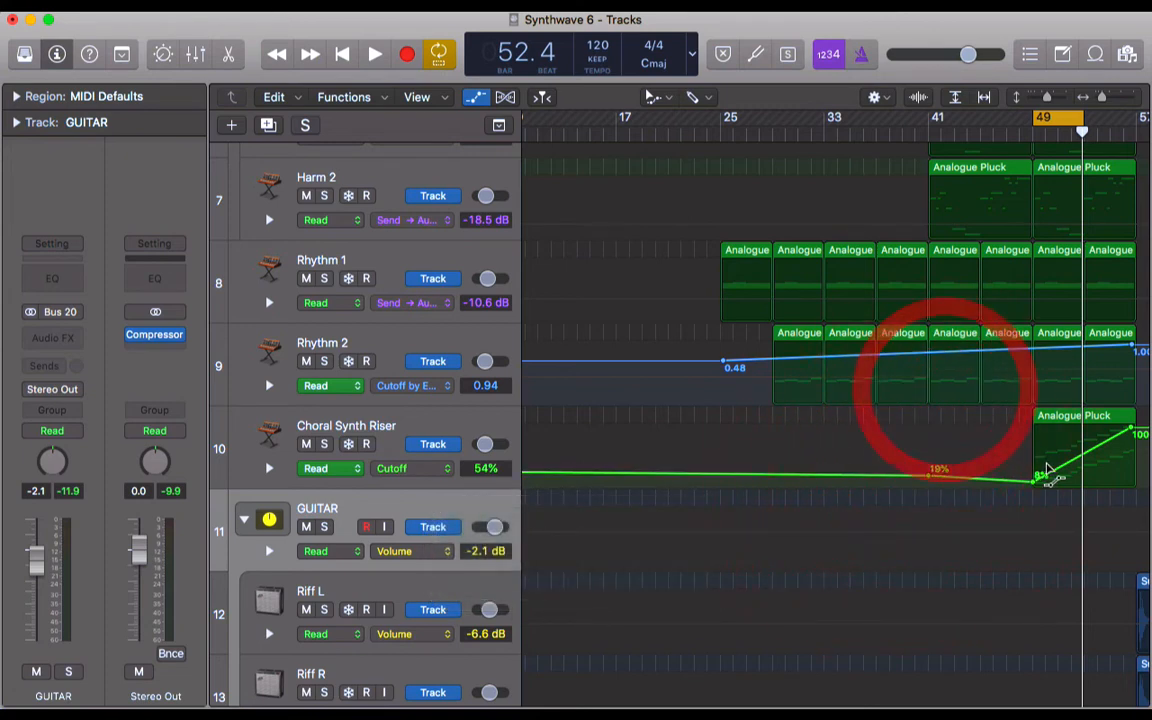
{"action": "left_click", "coordinate": [1034, 396]}
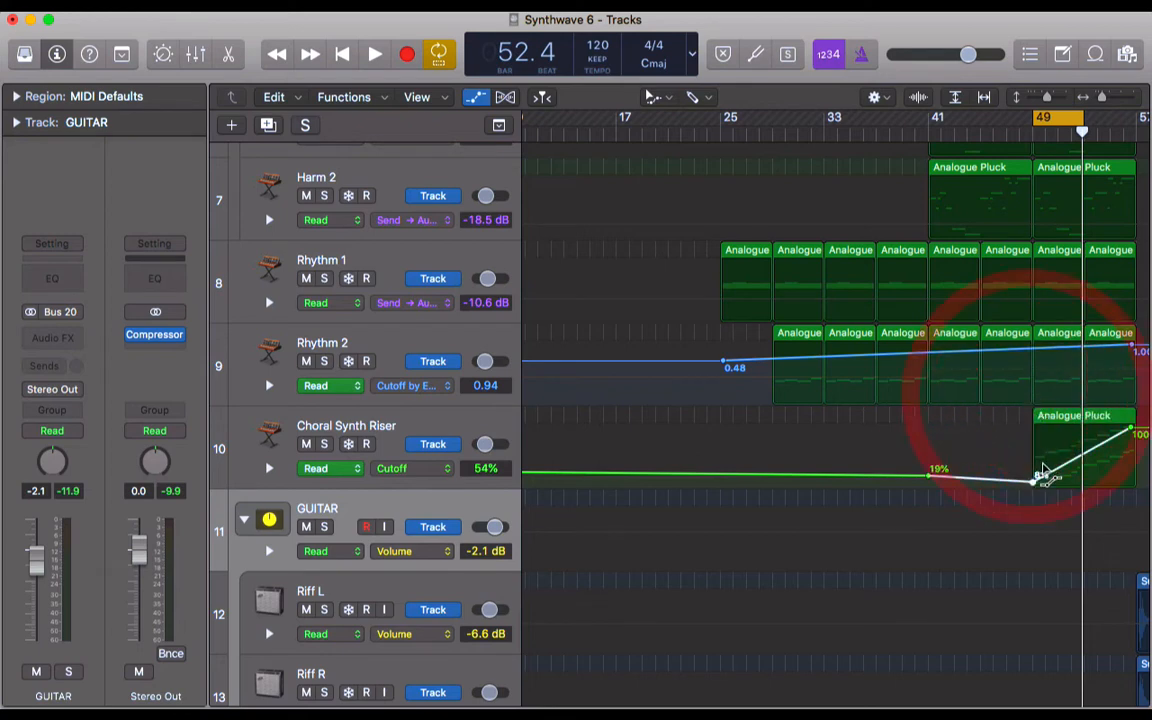
{"action": "left_click_drag", "start_coordinate": [1036, 484], "coordinate": [985, 480]}
{"action": "scroll", "coordinate": [1032, 480], "scroll_direction": "right", "scroll_amount": 5}
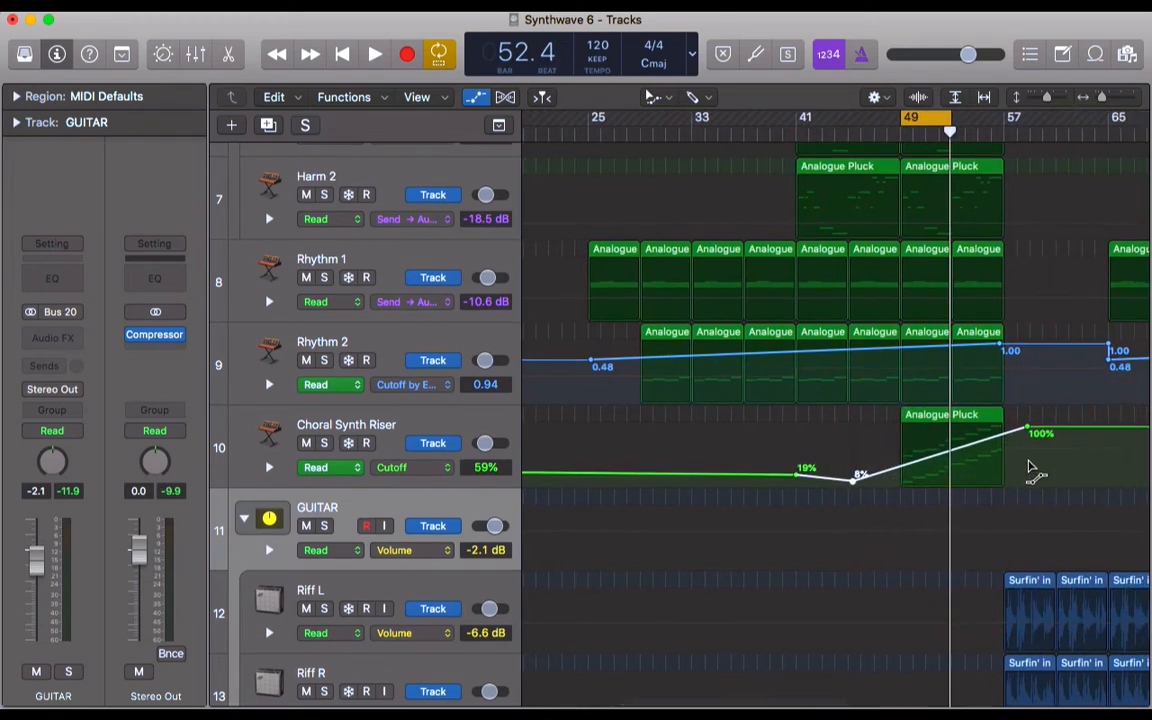
{"action": "left_click", "coordinate": [993, 440]}
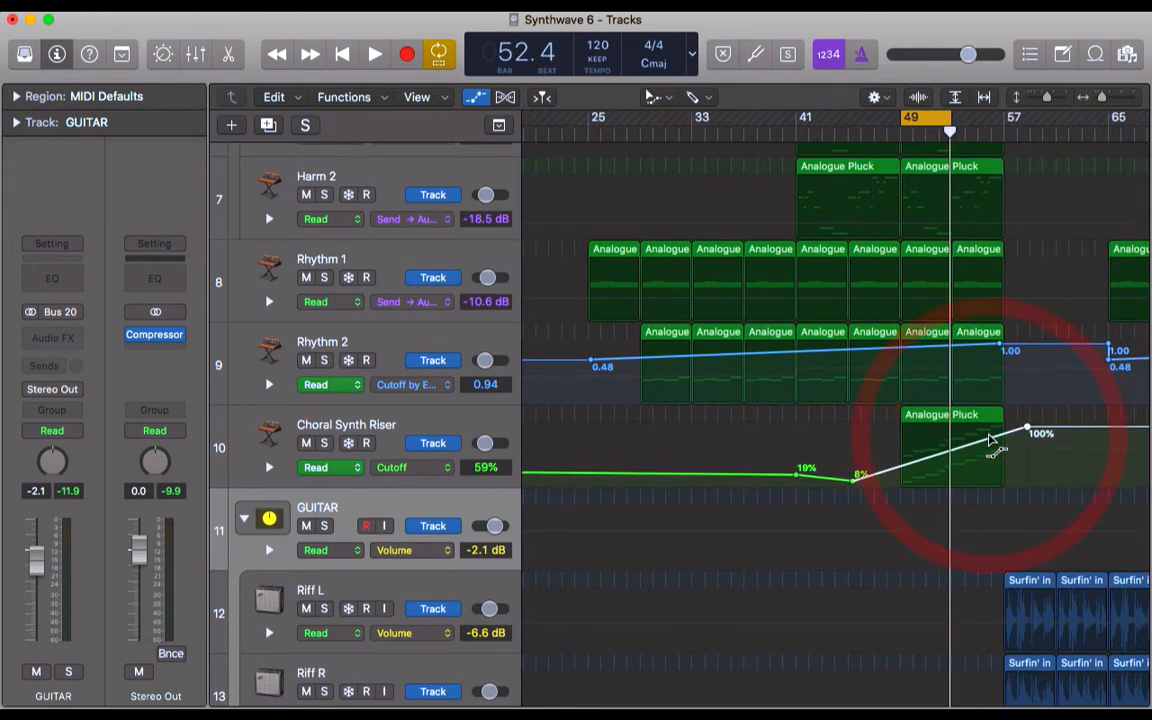
Lower Rhythm 2's Cutoff by Env automation segment after bar 25 with the Automation Select tool, bringing its start point to 0.02
{"action": "scroll", "coordinate": [990, 442], "scroll_direction": "left", "scroll_amount": 10}
{"action": "left_click", "coordinate": [723, 367]}
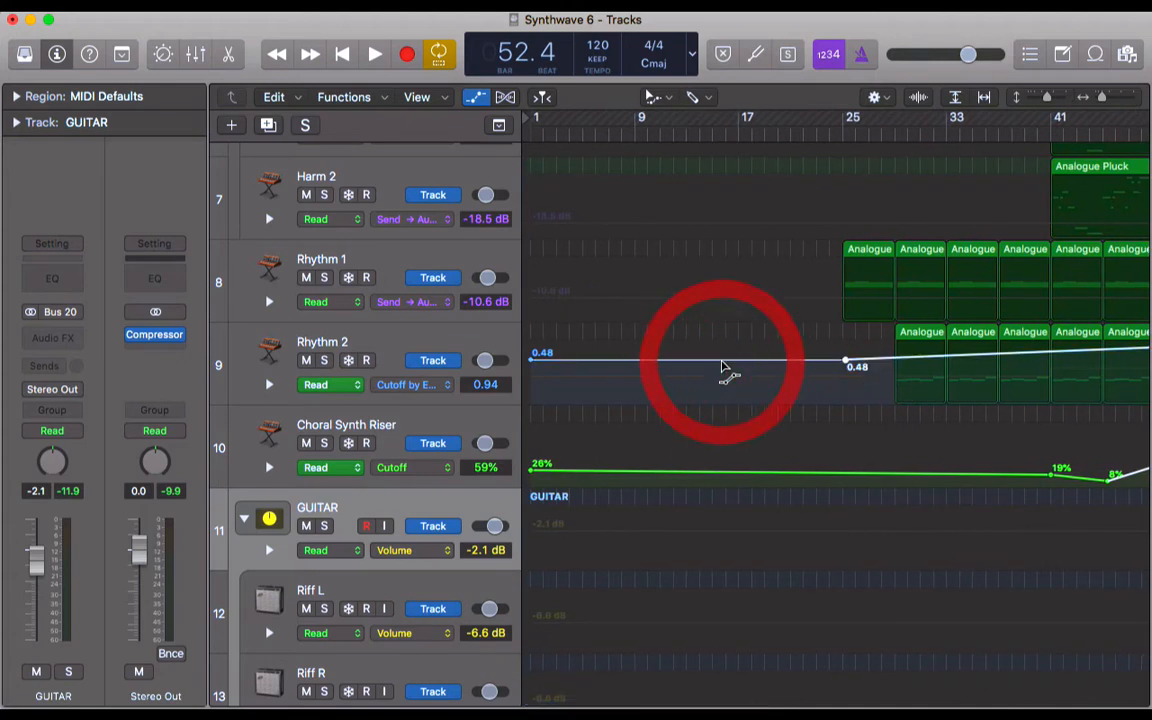
{"action": "left_click", "coordinate": [676, 346]}
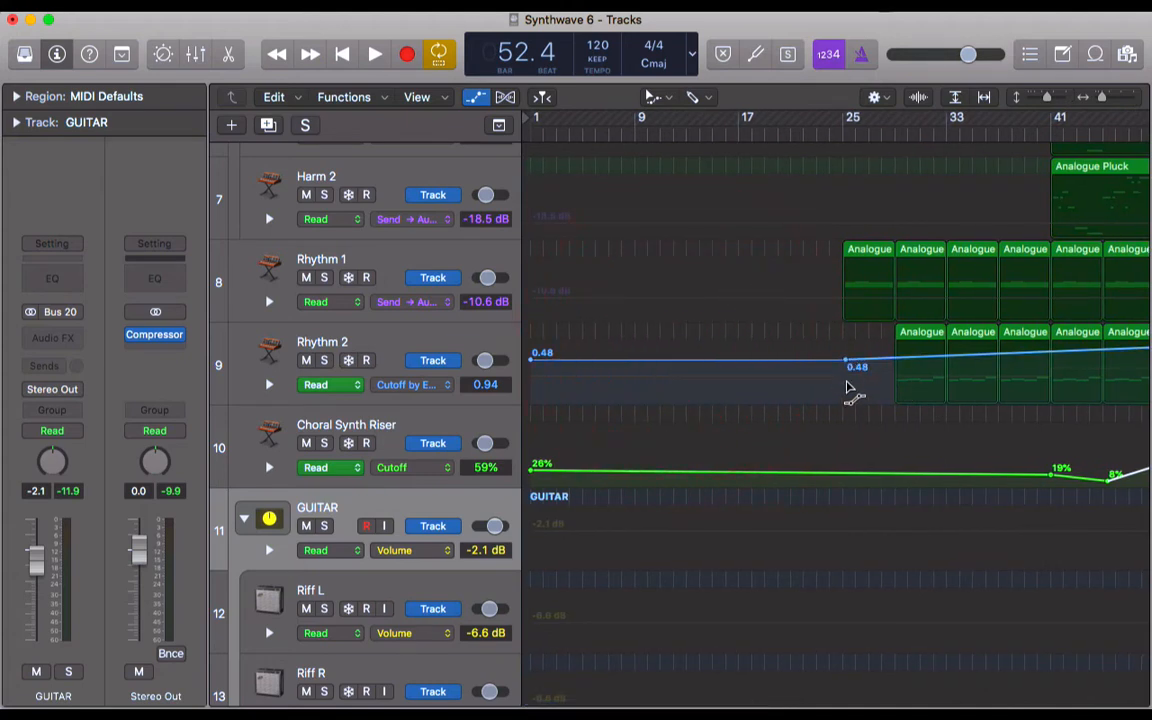
{"action": "left_click_drag", "start_coordinate": [847, 388], "coordinate": [897, 376]}
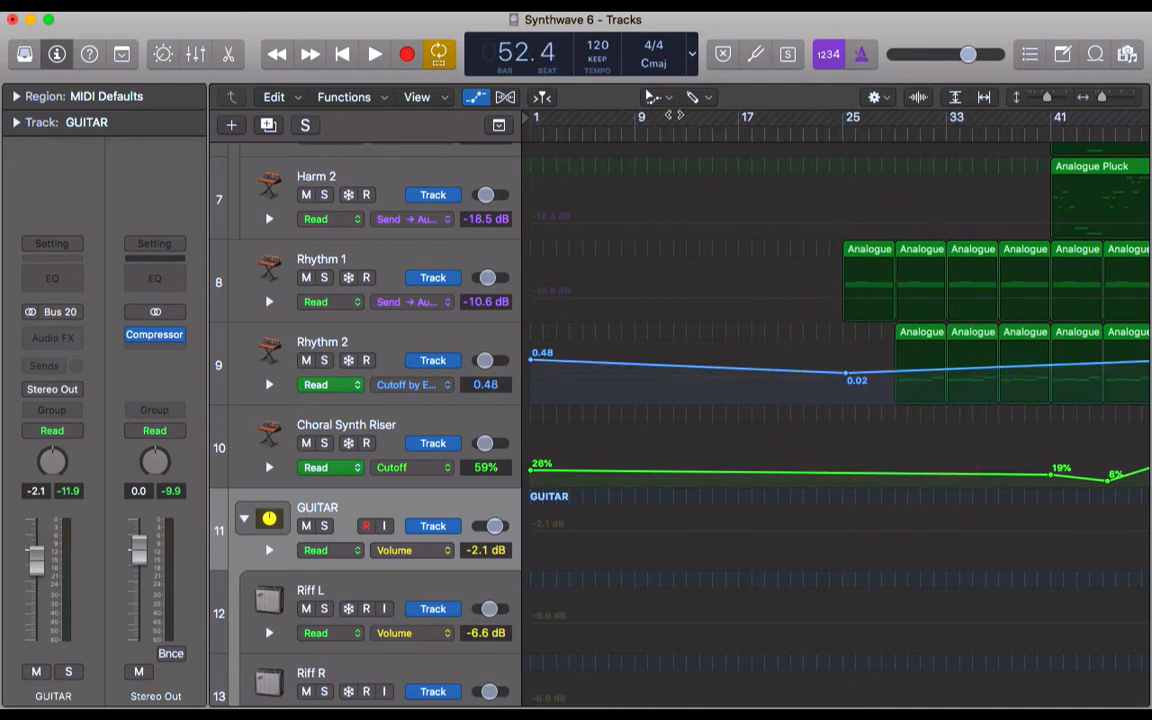
Lower Rhythm 2's automation segment after bar 25 with the Pointer tool, bringing its start point to -0.47
{"action": "left_click", "coordinate": [652, 97]}
{"action": "left_click", "coordinate": [702, 117]}
{"action": "mouse_move", "coordinate": [891, 376]}
{"action": "left_mouse_down"}
{"action": "mouse_move", "coordinate": [891, 354]}
{"action": "mouse_move", "coordinate": [889, 386]}
{"action": "left_mouse_up"}
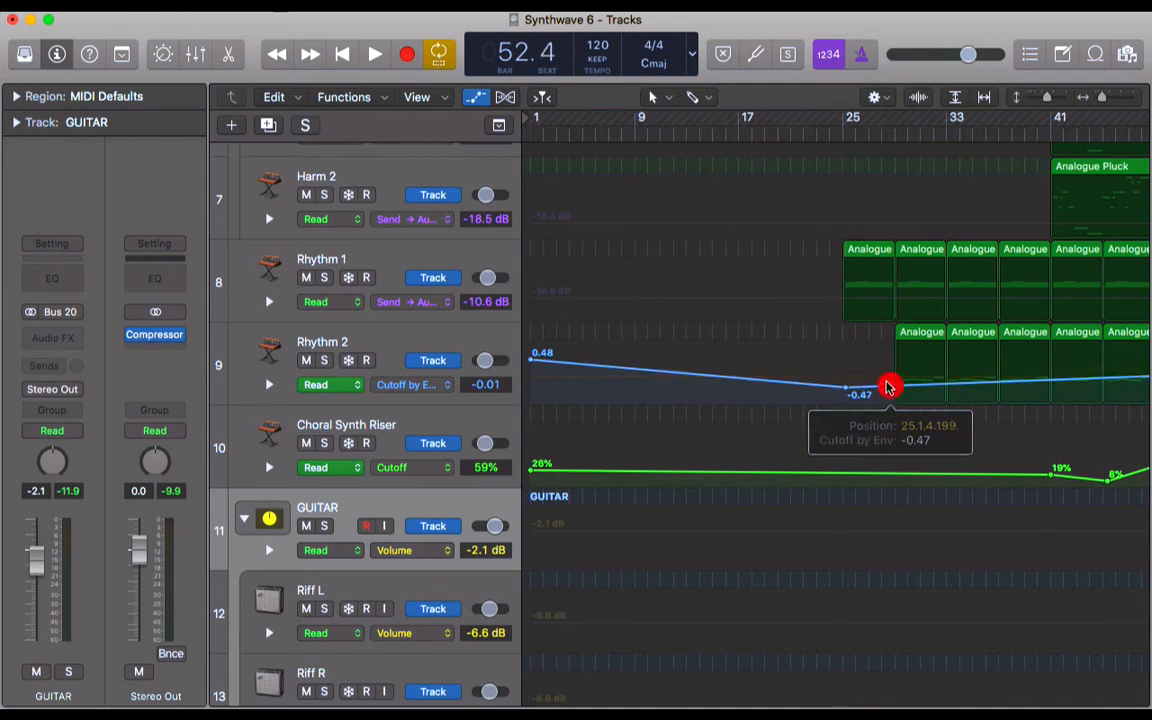
With the Automation Curve tool, bend Rhythm 2's automation line upward after bar 25 and downward between bars 1 and 25
{"action": "left_click", "coordinate": [652, 97]}
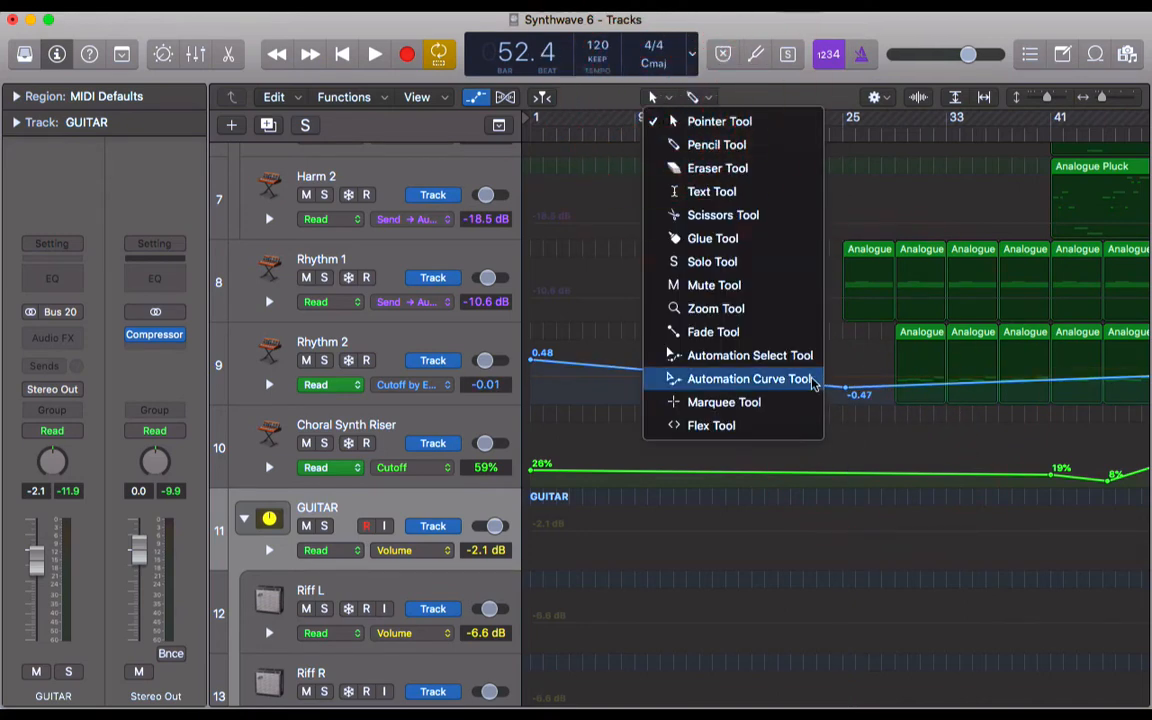
{"action": "left_click", "coordinate": [785, 378]}
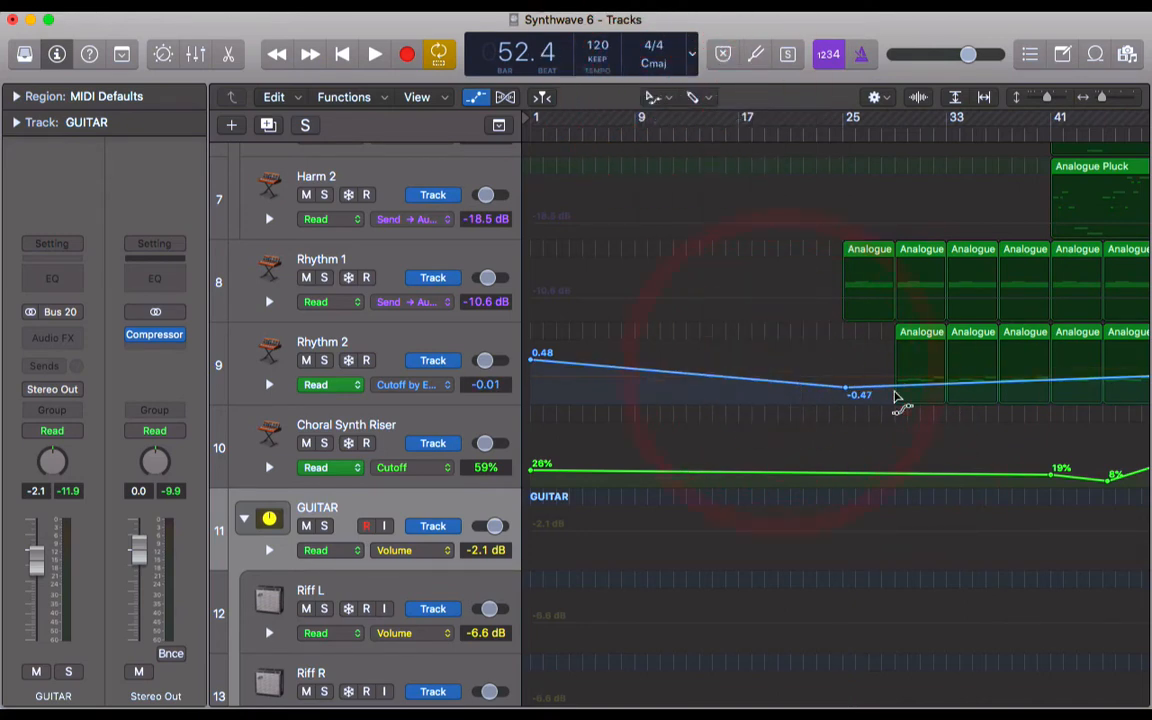
{"action": "left_click_drag", "start_coordinate": [900, 390], "coordinate": [770, 340]}
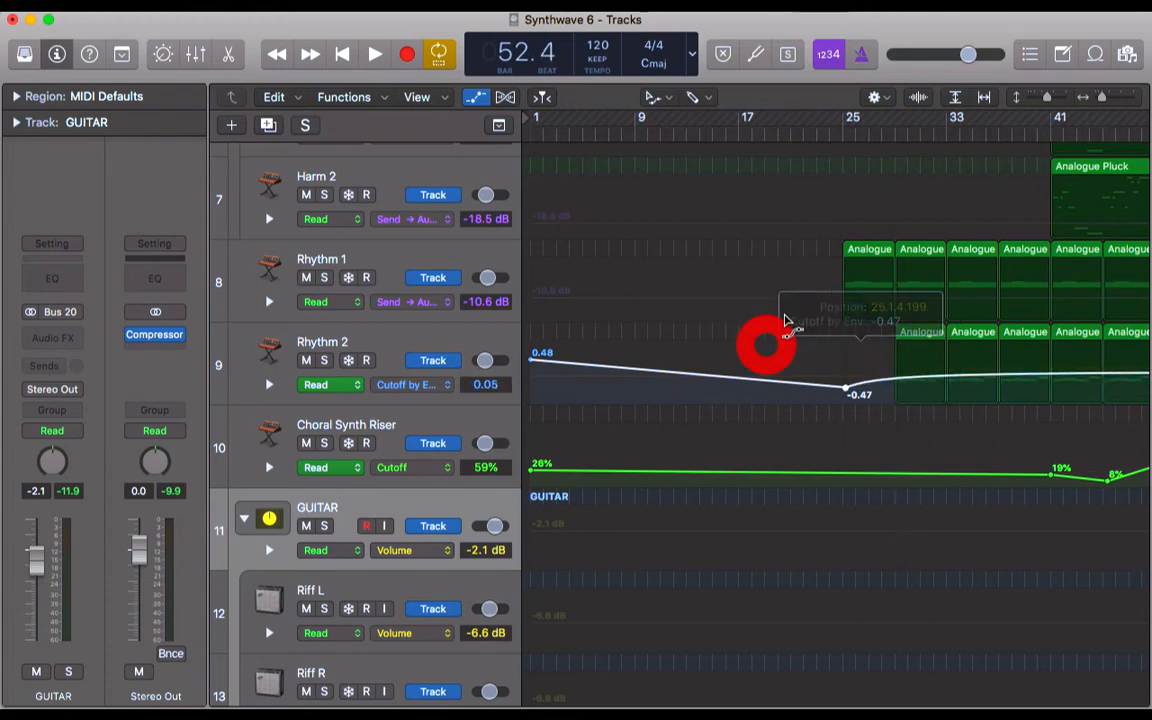
{"action": "left_click_drag", "start_coordinate": [661, 373], "coordinate": [632, 400]}
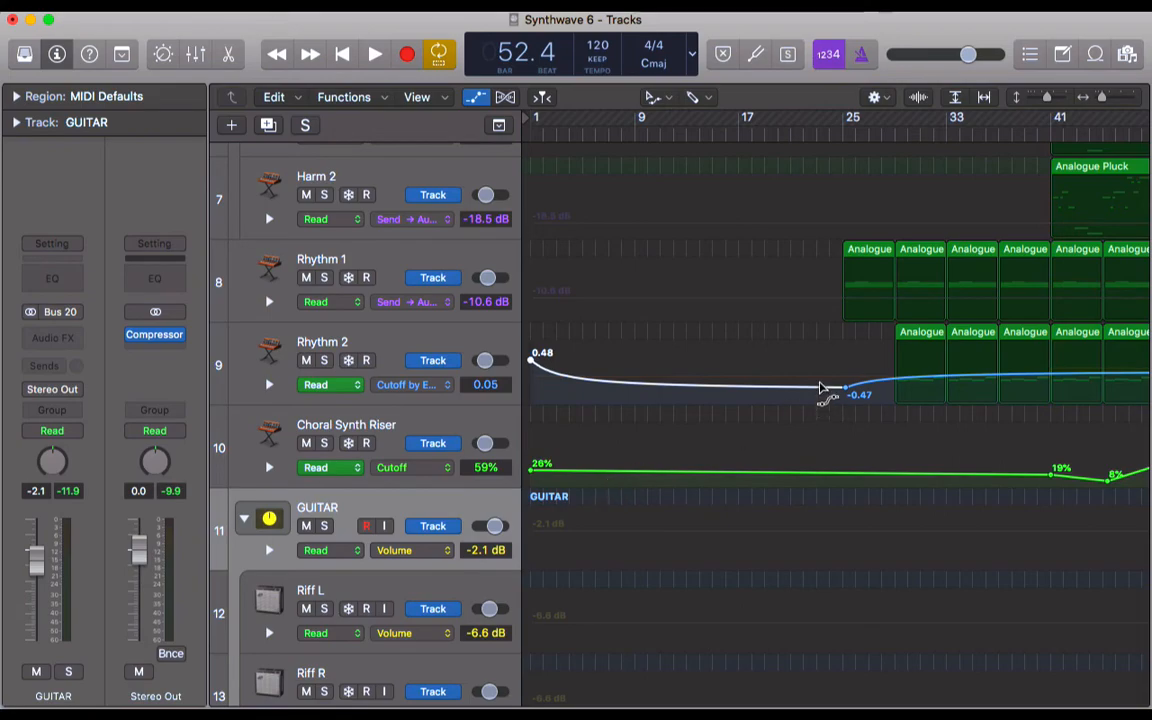
Curve Rhythm 2's automation line downward between the 0.06 and 1.00 points before bar 65, and upward after the 0.48 point at bar 65
{"action": "key", "text": "super+Left"}
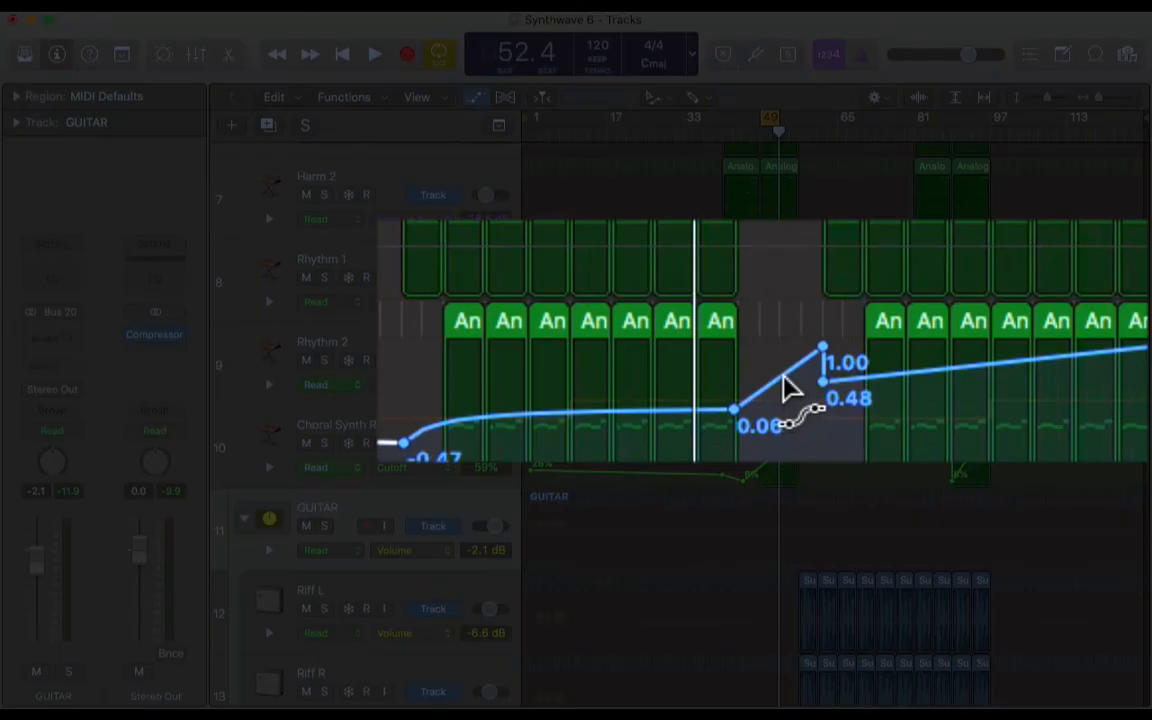
{"action": "left_click_drag", "start_coordinate": [822, 363], "coordinate": [871, 377]}
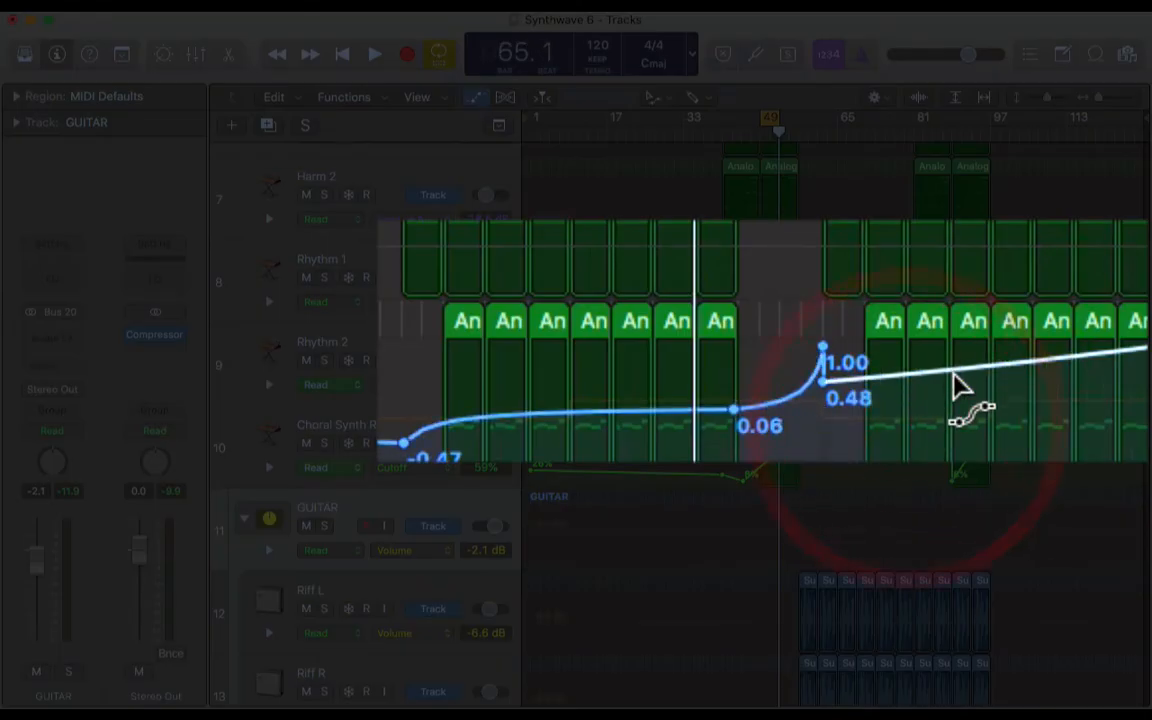
{"action": "left_click_drag", "start_coordinate": [953, 379], "coordinate": [953, 366]}
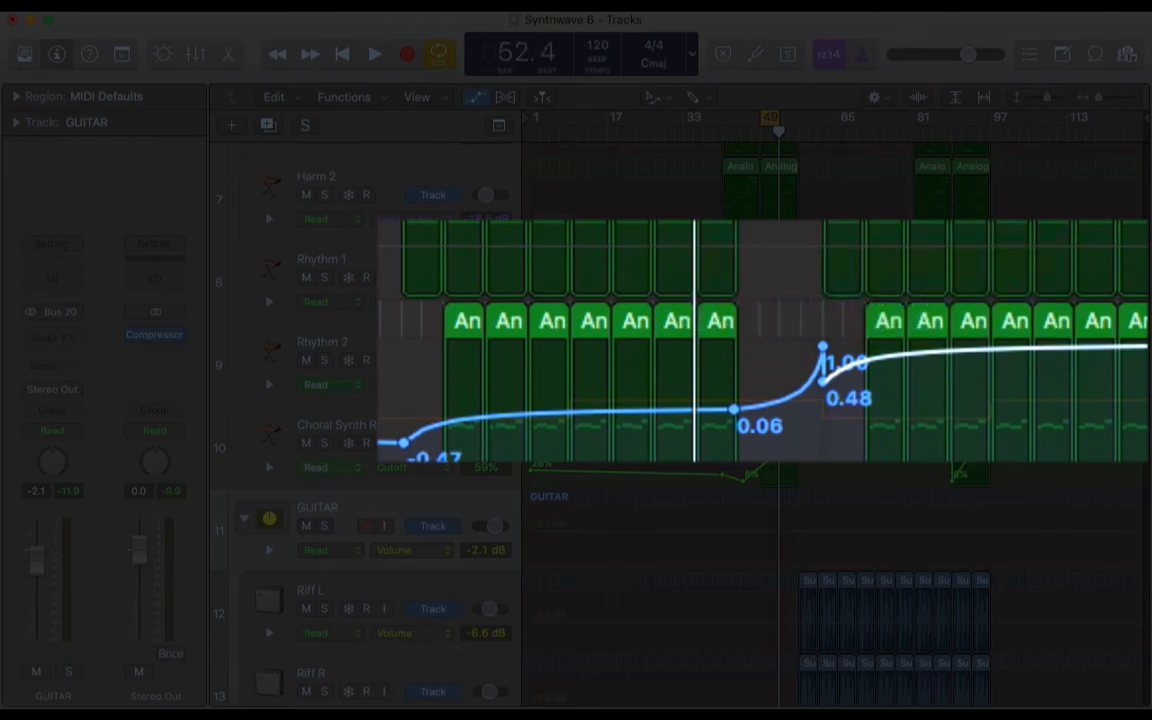
{"action": "left_click_drag", "start_coordinate": [899, 430], "coordinate": [900, 548]}
{"action": "left_click", "coordinate": [865, 432]}
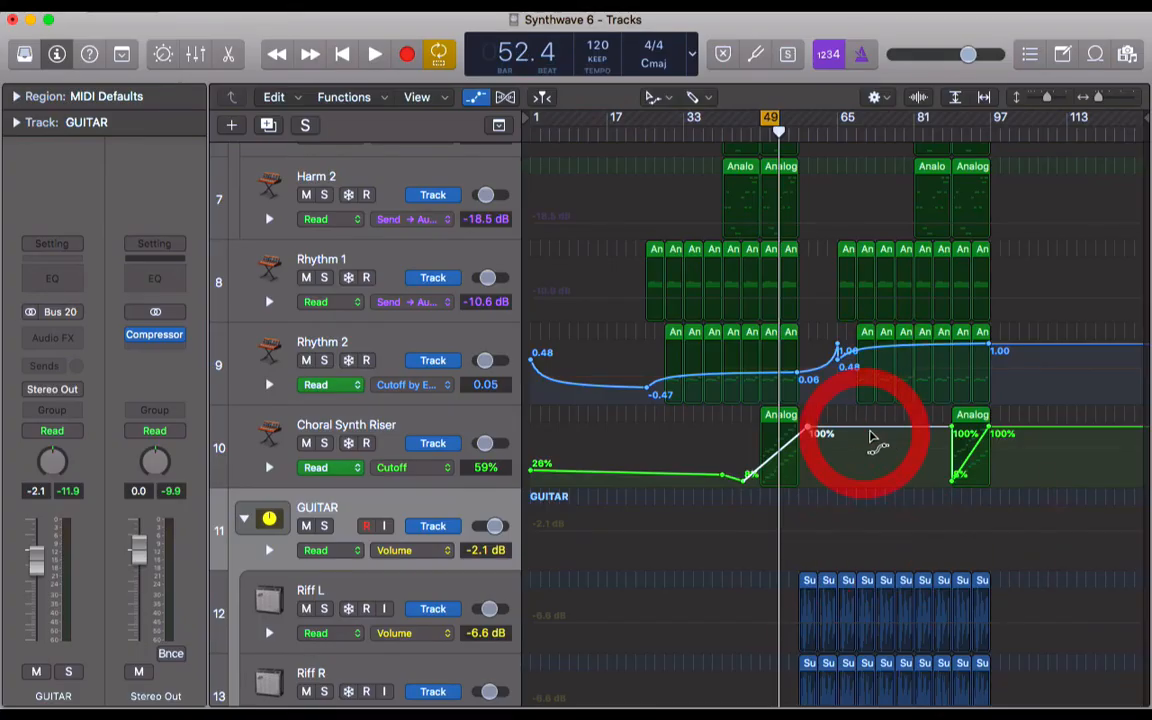
{"action": "left_click", "coordinate": [861, 551]}
Switch to the Marquee tool and hide the track automation
{"action": "left_click", "coordinate": [660, 94]}
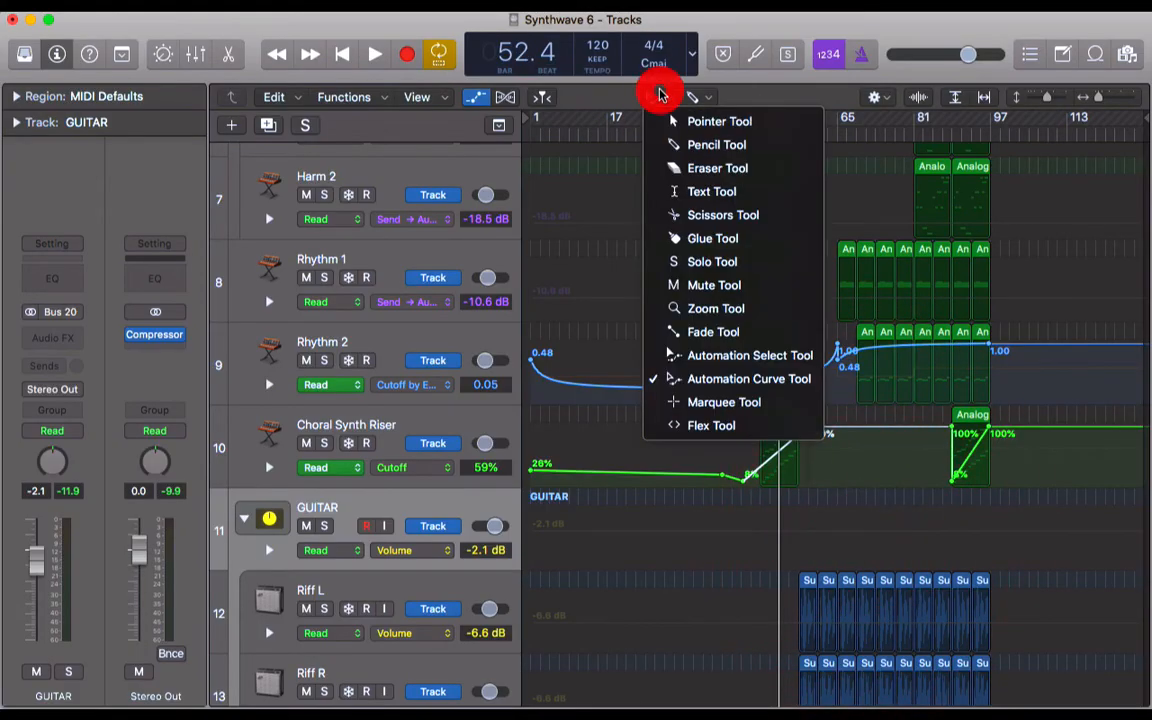
{"action": "left_click", "coordinate": [786, 402]}
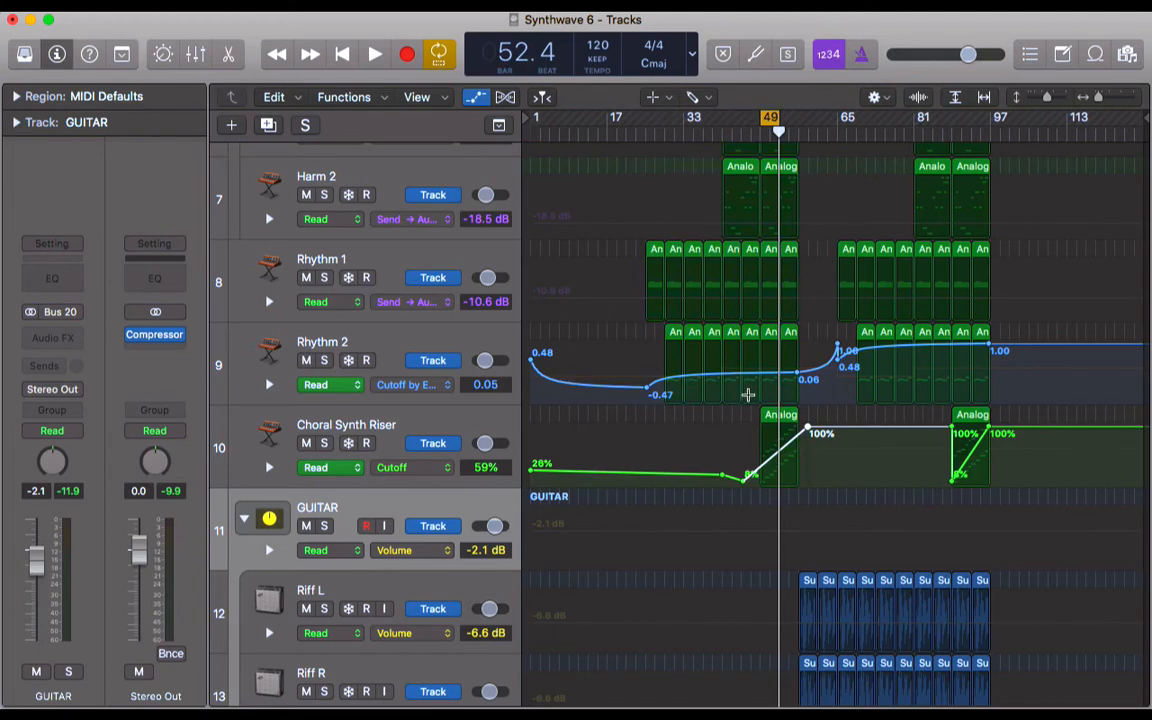
{"action": "key", "text": "a"}
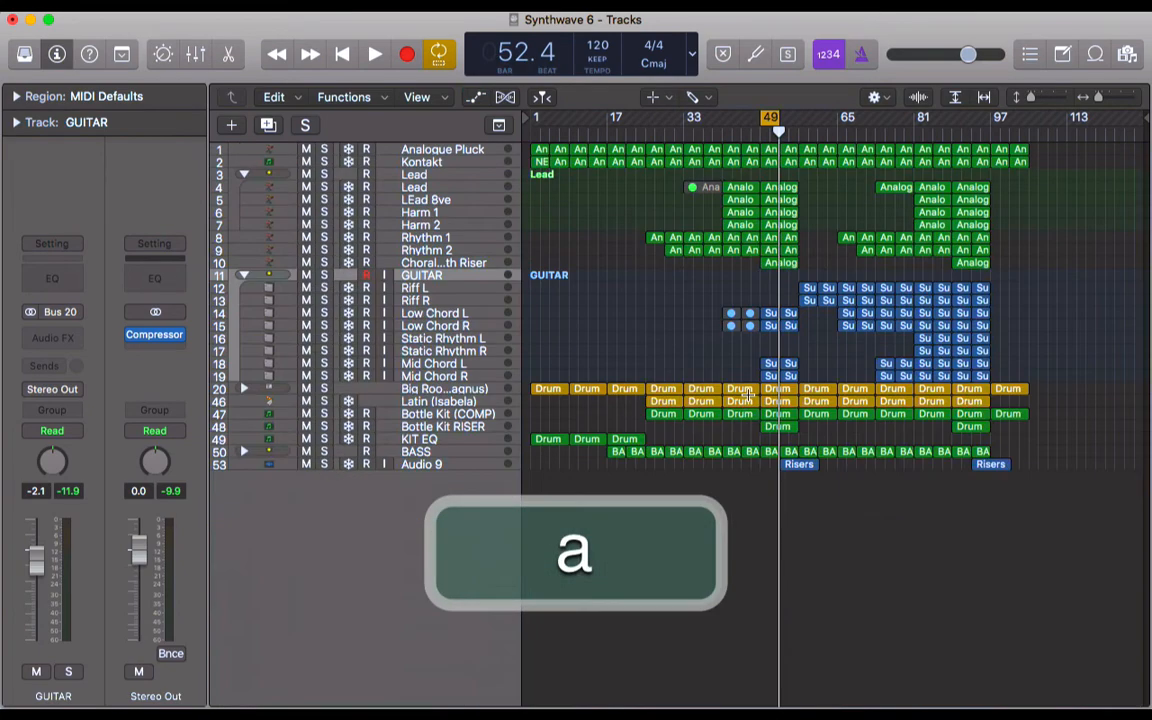
Draw a marquee from bar 5 to just before bar 9 over the Lead stack's tracks, and another around bar 11 up to the first track
{"action": "key", "text": "a"}
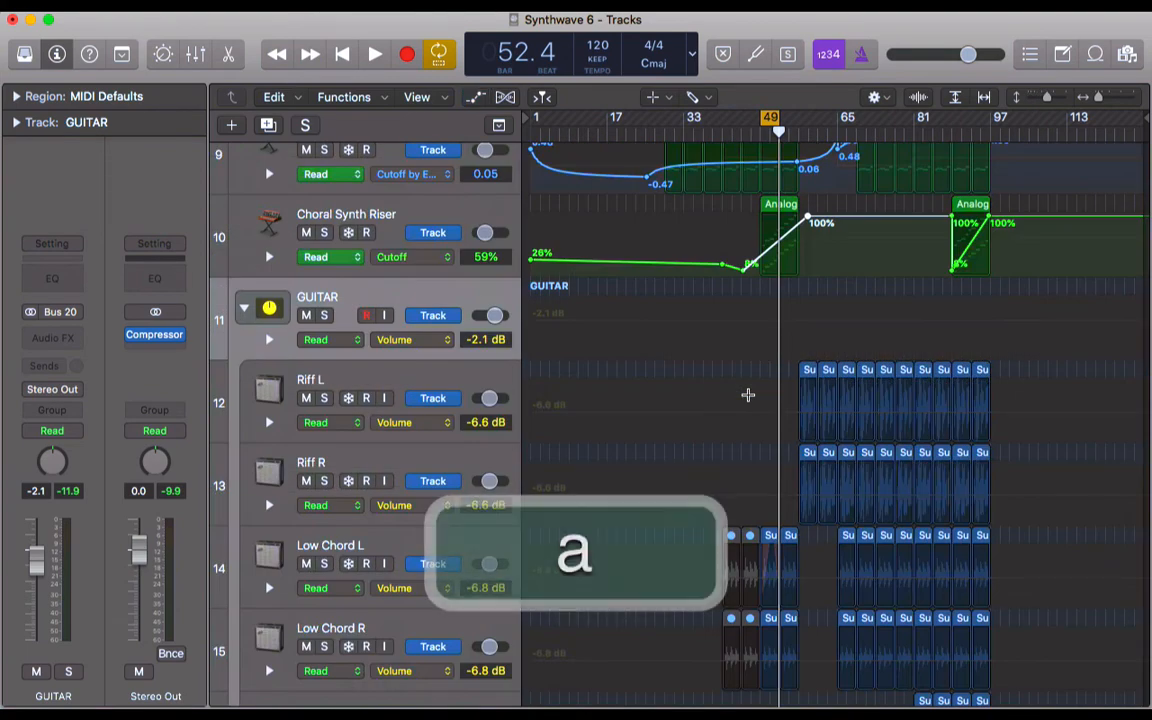
{"action": "key", "text": "a"}
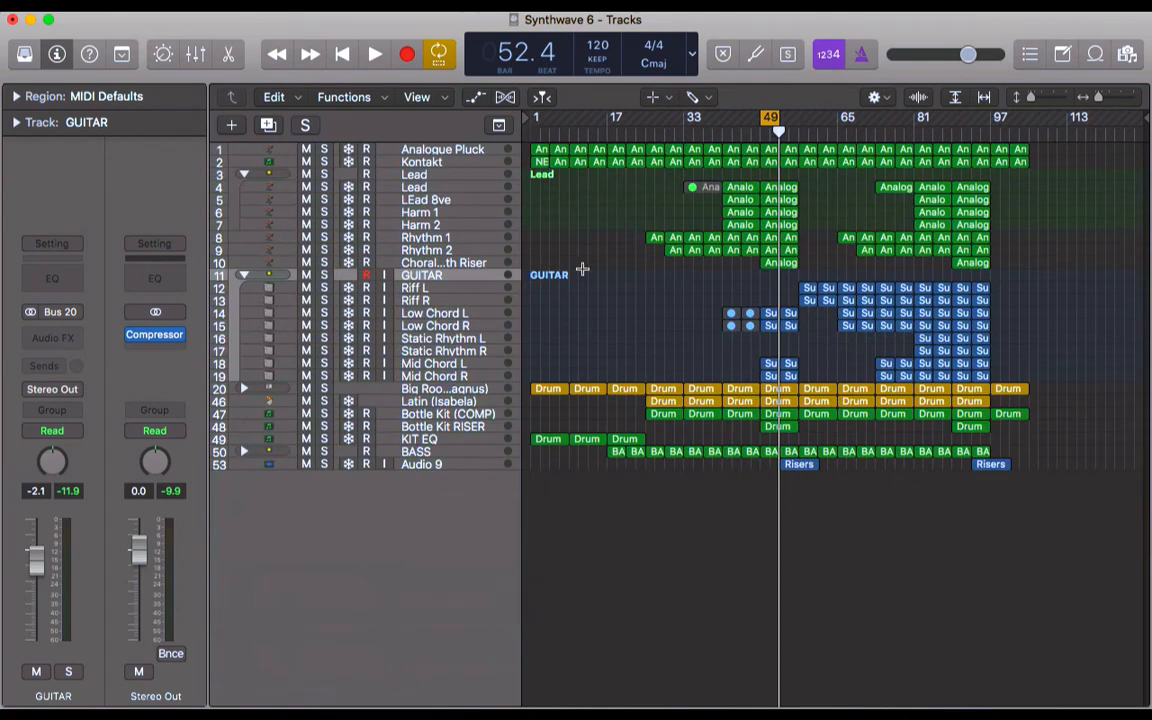
{"action": "scroll", "coordinate": [582, 269], "scroll_direction": "up", "scroll_amount": 7}
{"action": "scroll", "coordinate": [582, 269], "scroll_direction": "left", "scroll_amount": 15}
{"action": "scroll", "coordinate": [582, 269], "scroll_direction": "left", "scroll_amount": 5}
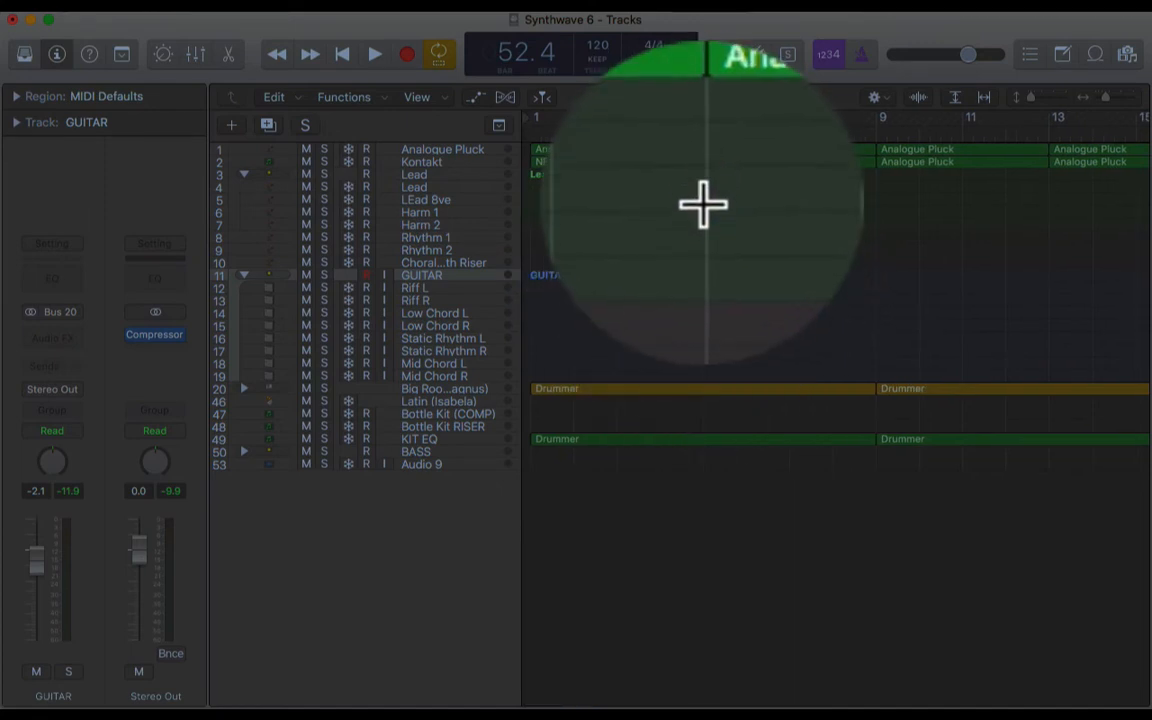
{"action": "left_click", "coordinate": [702, 205]}
{"action": "left_click_drag", "start_coordinate": [702, 205], "coordinate": [866, 224]}
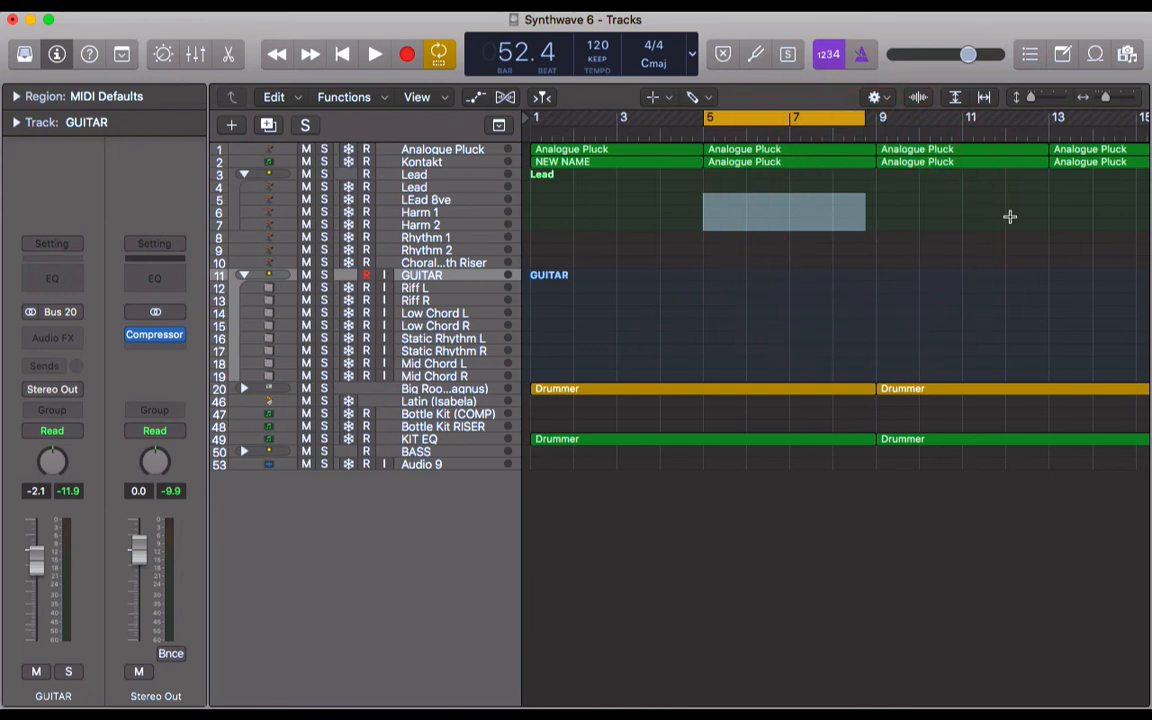
{"action": "left_click_drag", "start_coordinate": [995, 217], "coordinate": [940, 143]}
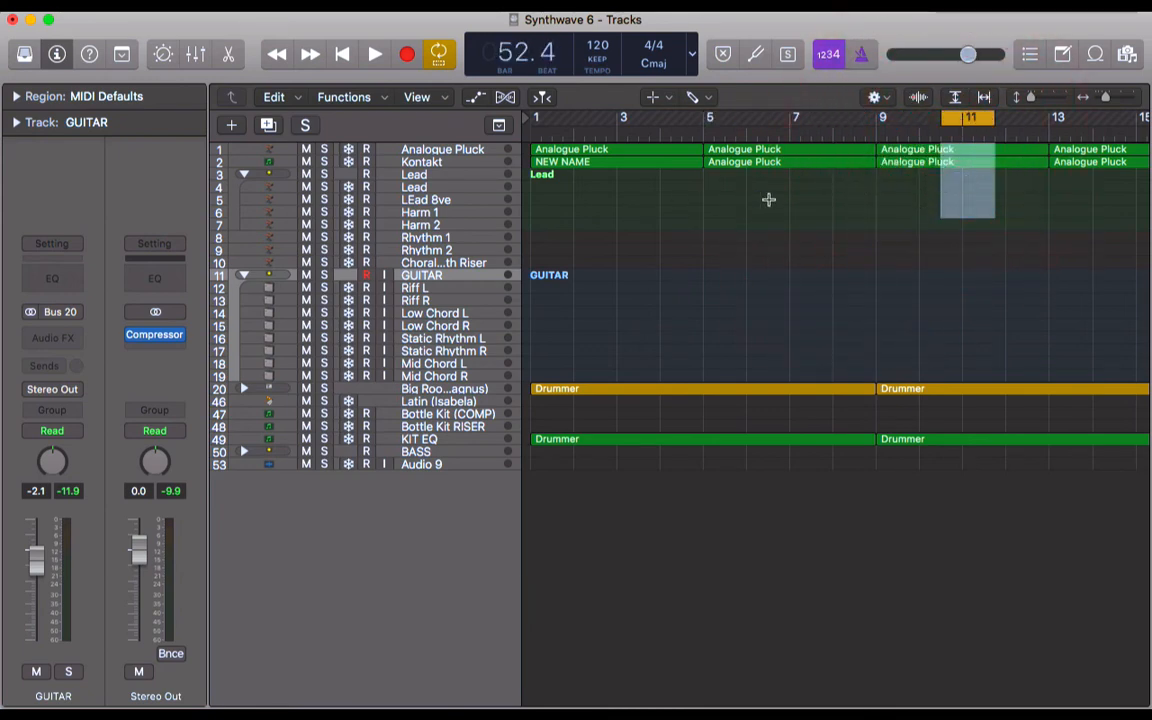
Turn cycle mode off, draw a marquee over about the first half of bar 7 on the upper tracks, and play that selection
{"action": "key", "text": "c"}
{"action": "left_click_drag", "start_coordinate": [810, 186], "coordinate": [791, 147]}
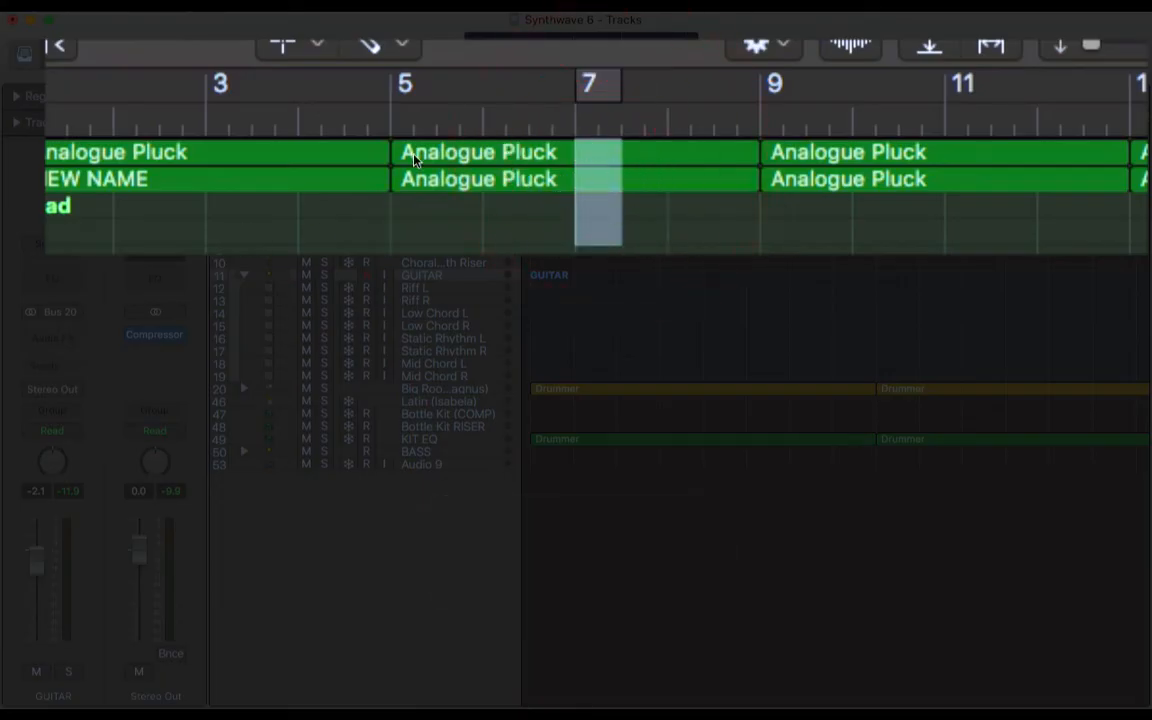
{"action": "key", "text": "space"}
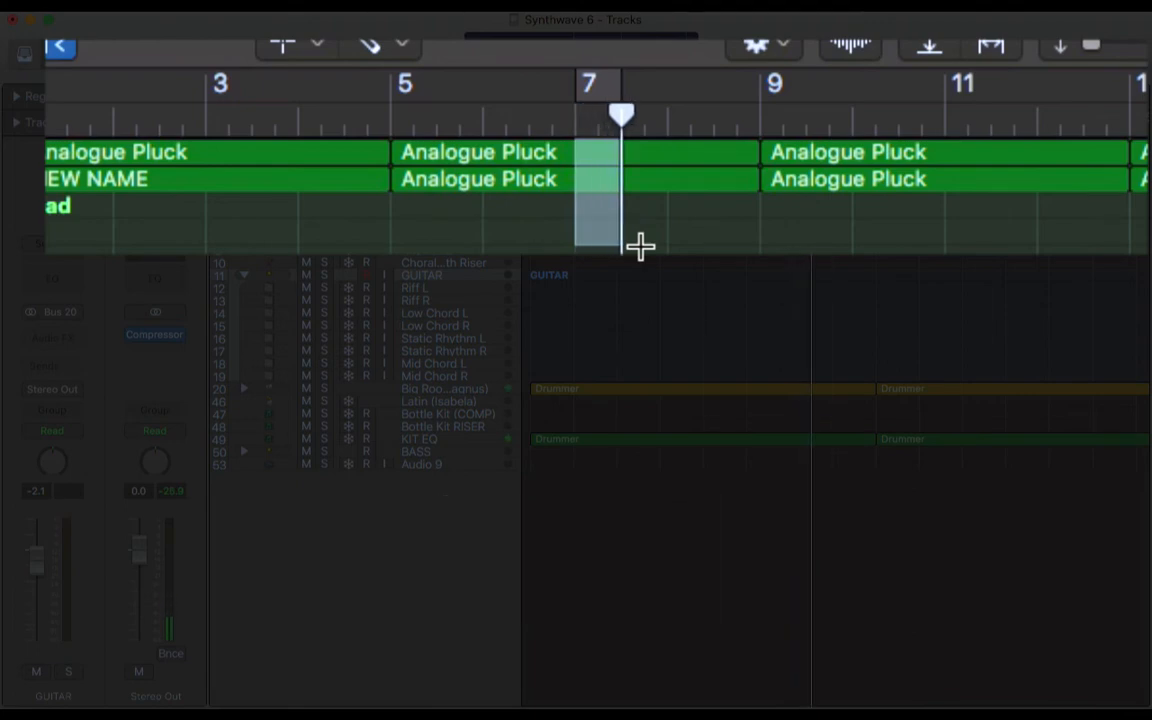
{"action": "key", "text": "space"}
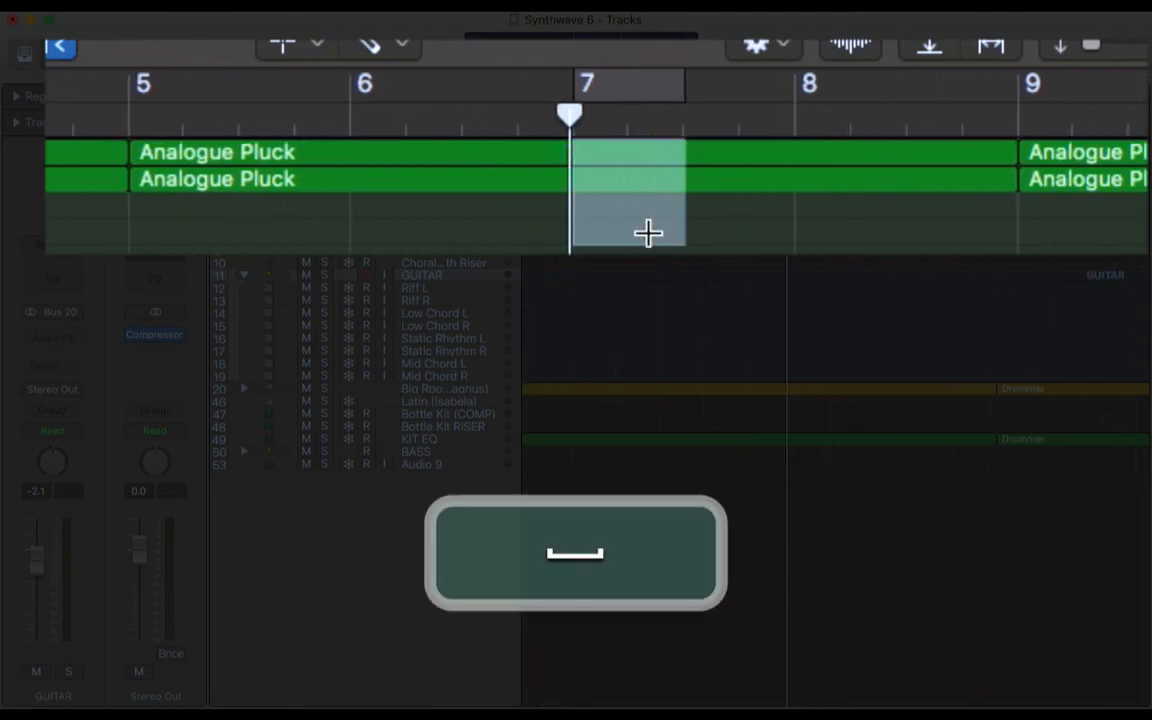
Switch from the Marquee tool to the Flex tool
{"action": "scroll", "coordinate": [760, 150], "scroll_direction": "down", "scroll_amount": 3}
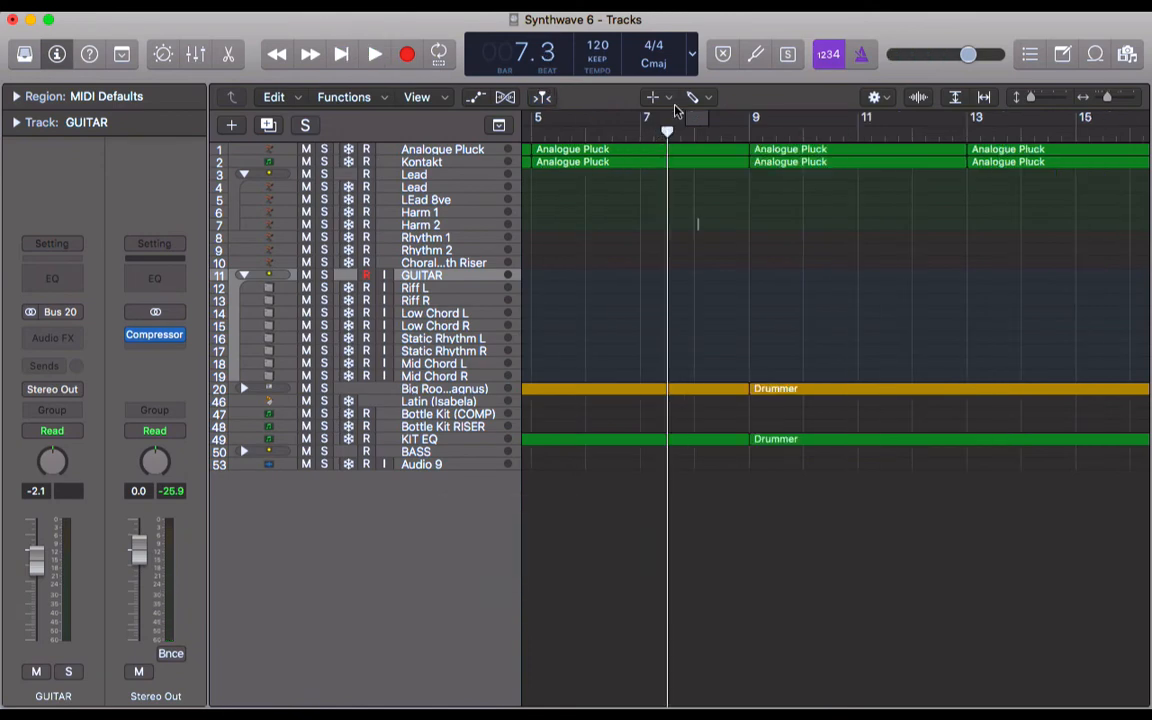
{"action": "left_click", "coordinate": [670, 100]}
{"action": "left_click", "coordinate": [784, 429]}
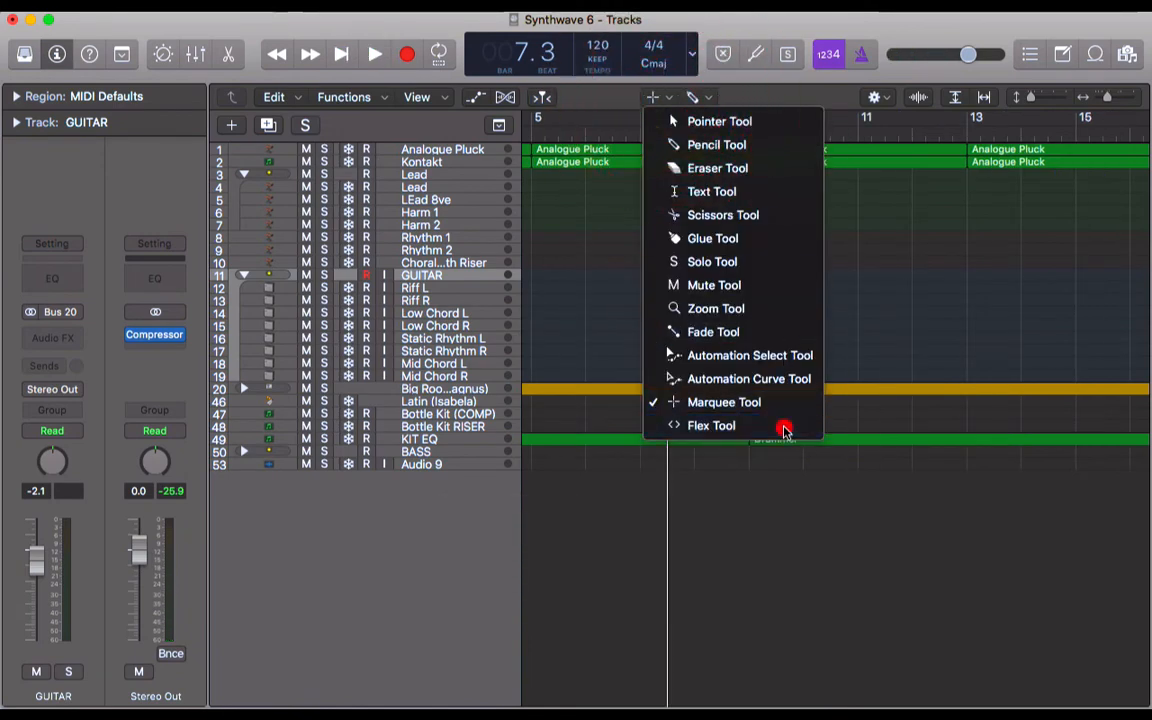
Enlarge the tracks vertically and select Riff L's first region, starting at bar 57
{"action": "key", "text": "z"}
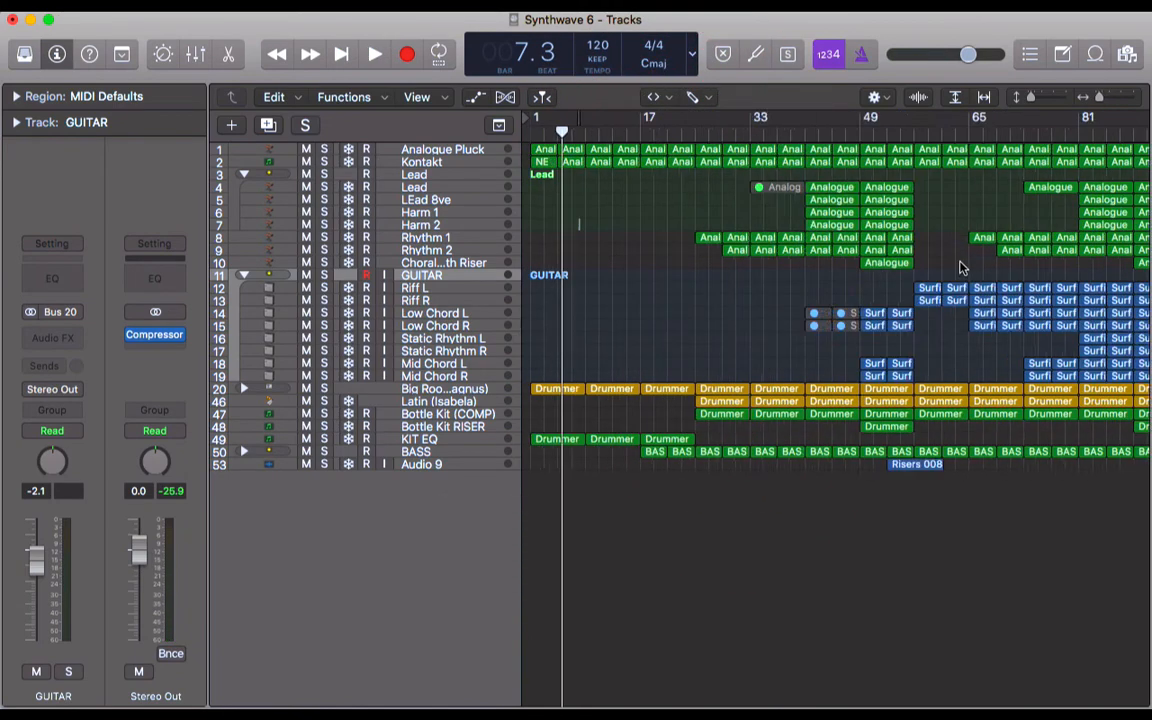
{"action": "key", "text": "z"}
{"action": "scroll", "coordinate": [800, 365], "scroll_direction": "right", "scroll_amount": 10}
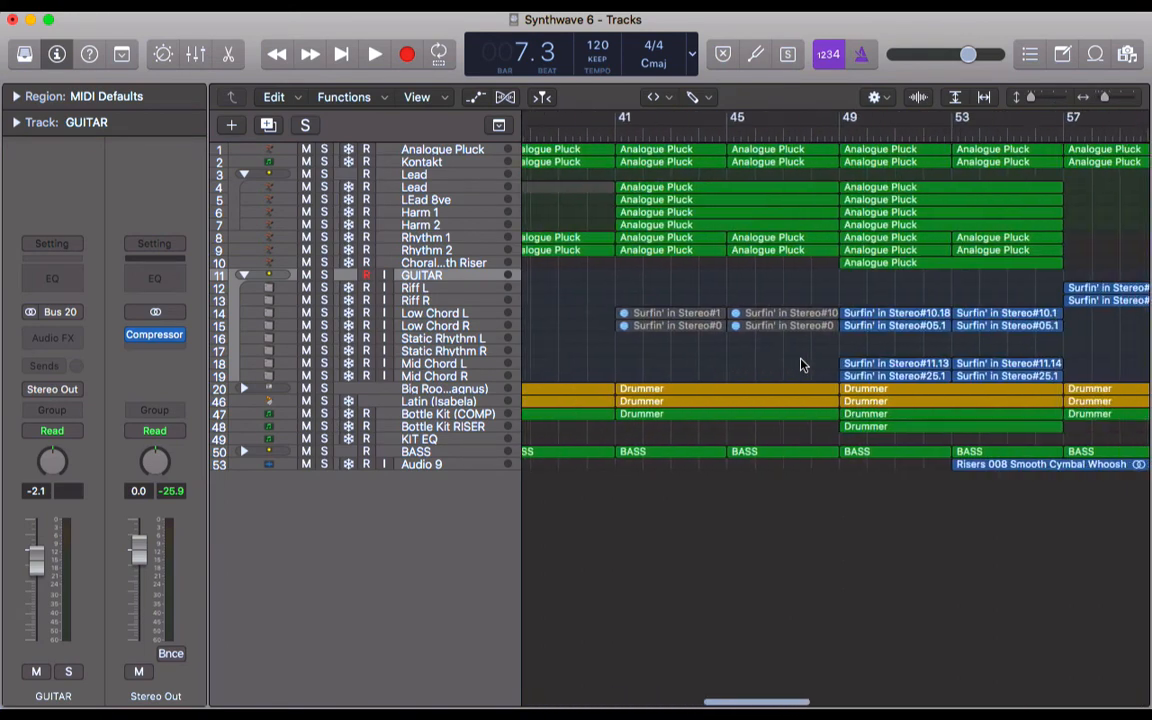
{"action": "scroll", "coordinate": [800, 365], "scroll_direction": "right", "scroll_amount": 2}
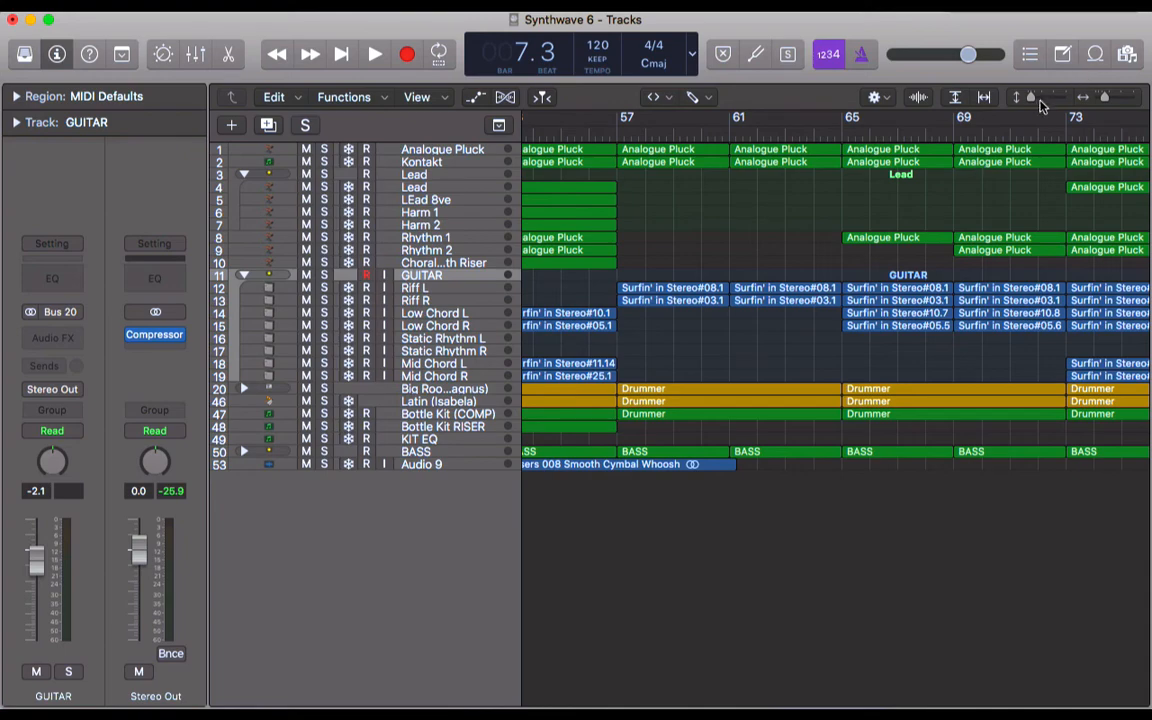
{"action": "left_click_drag", "start_coordinate": [1035, 97], "coordinate": [1046, 97]}
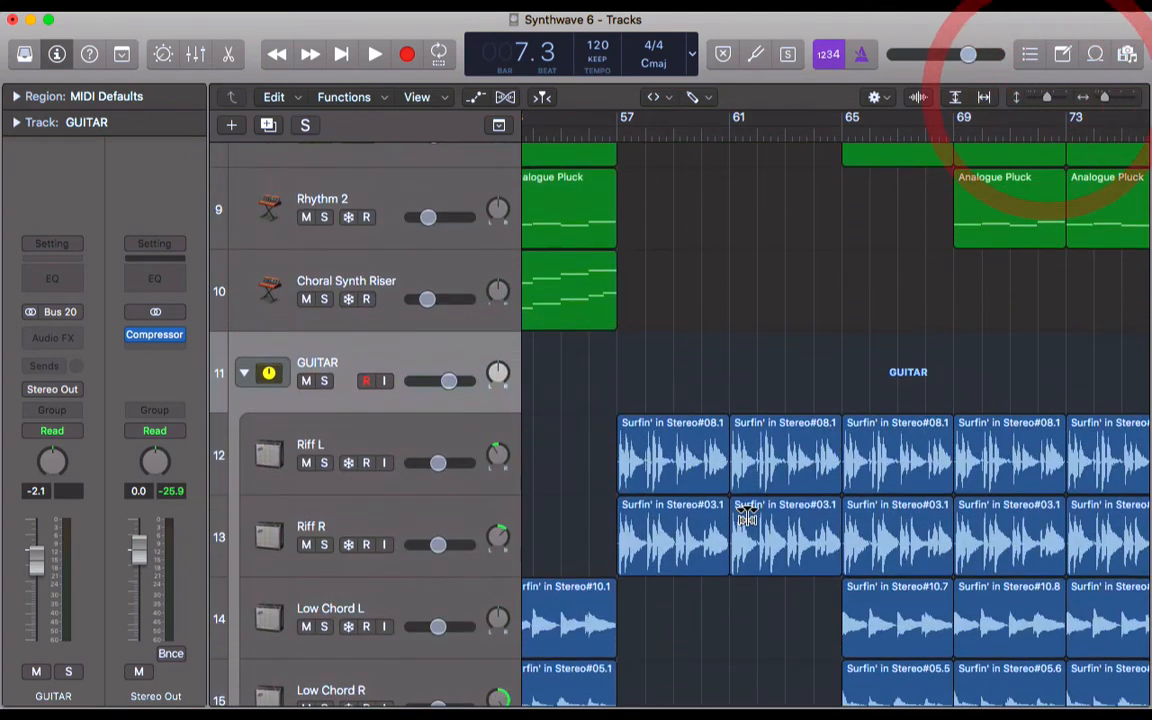
{"action": "key", "text": "super+Right"}
{"action": "left_click", "coordinate": [450, 440]}
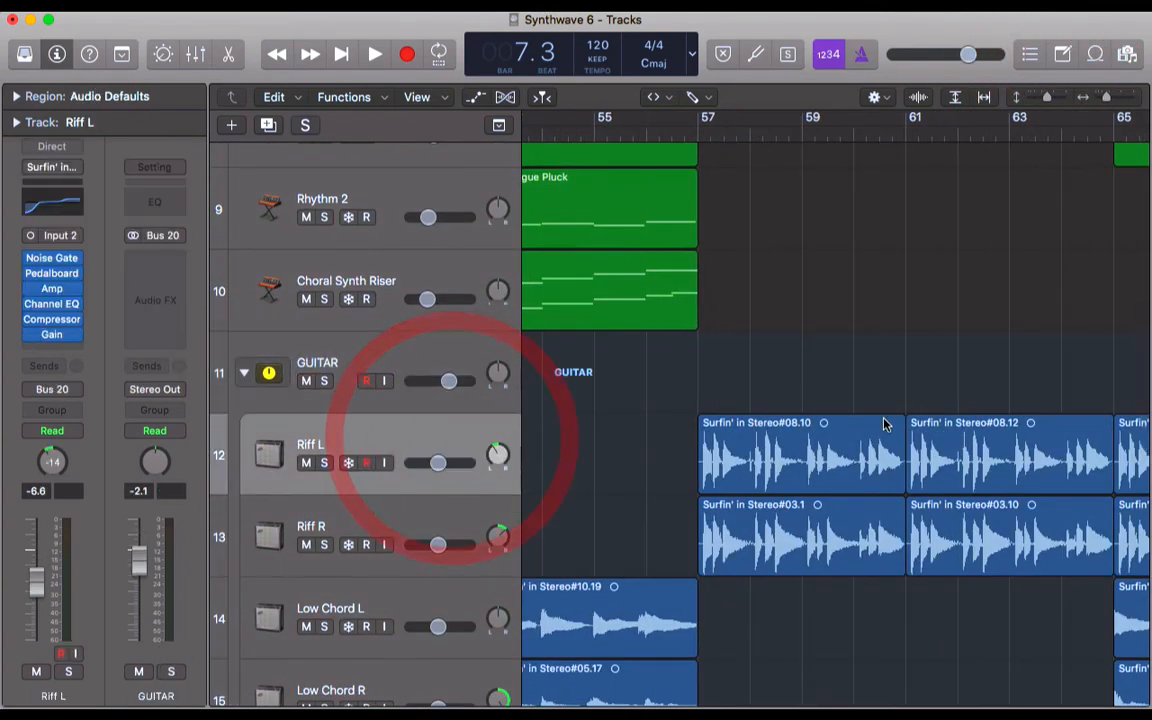
{"action": "left_click", "coordinate": [777, 446]}
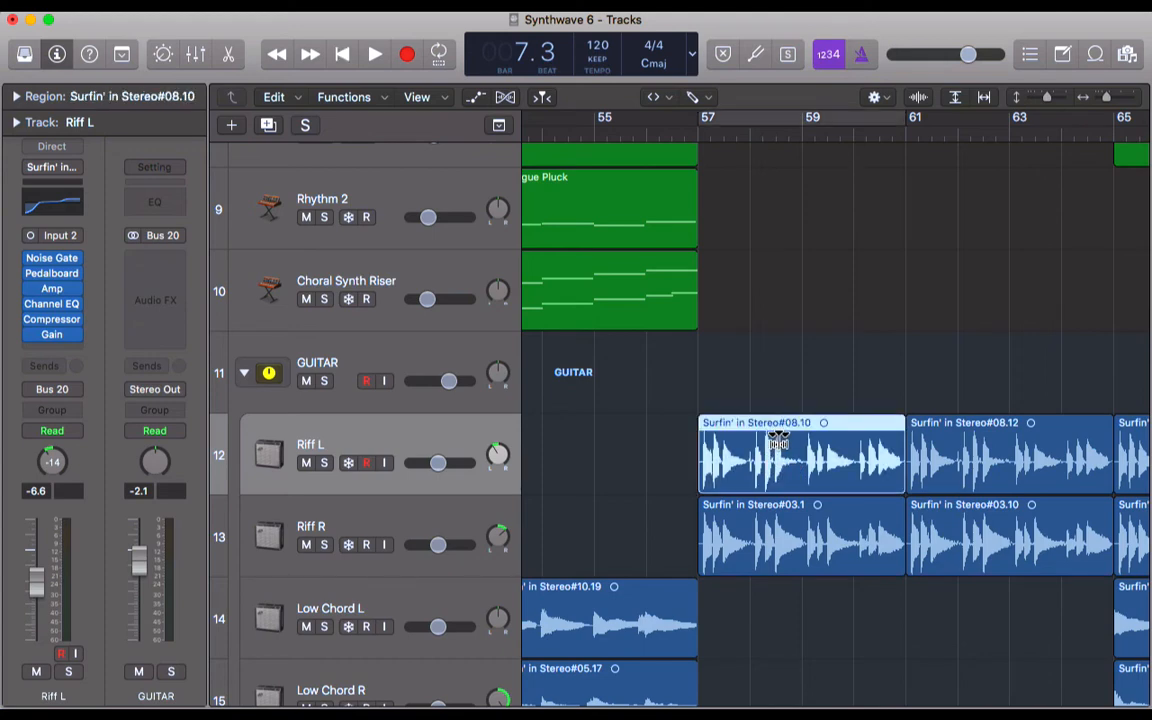
Cycle the selected region from bar 57 to 61, solo Riff L and play it
{"action": "key", "text": "c"}
{"action": "key", "text": "s"}
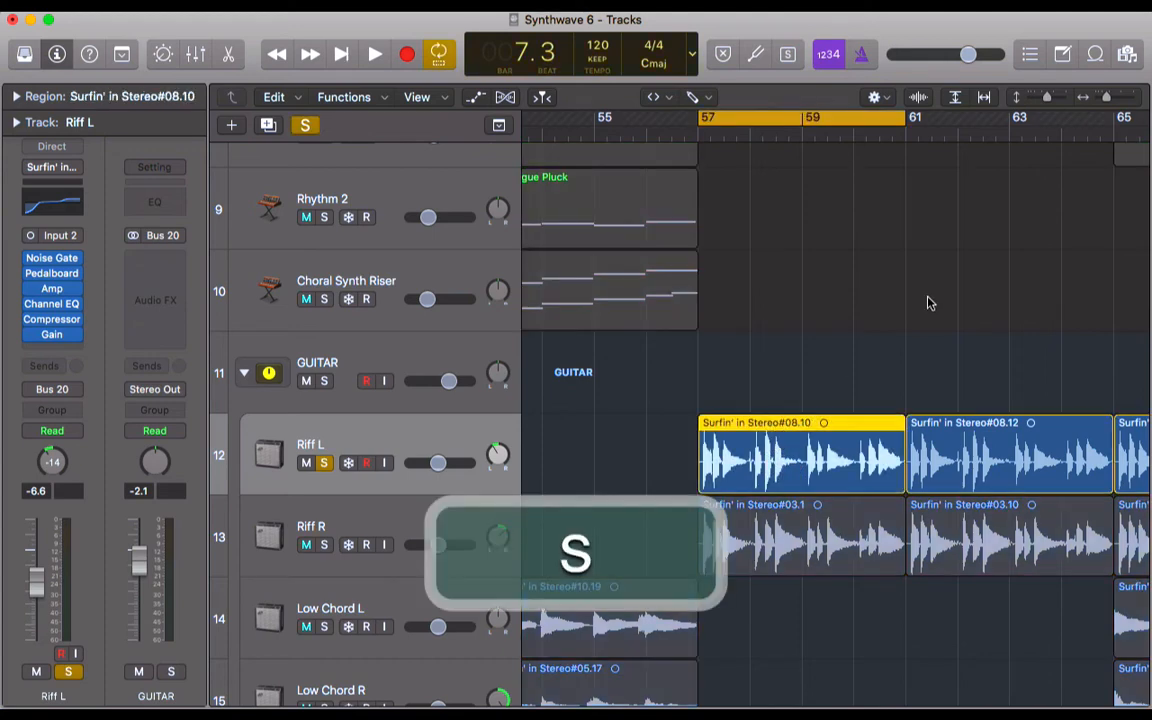
{"action": "key", "text": "space"}
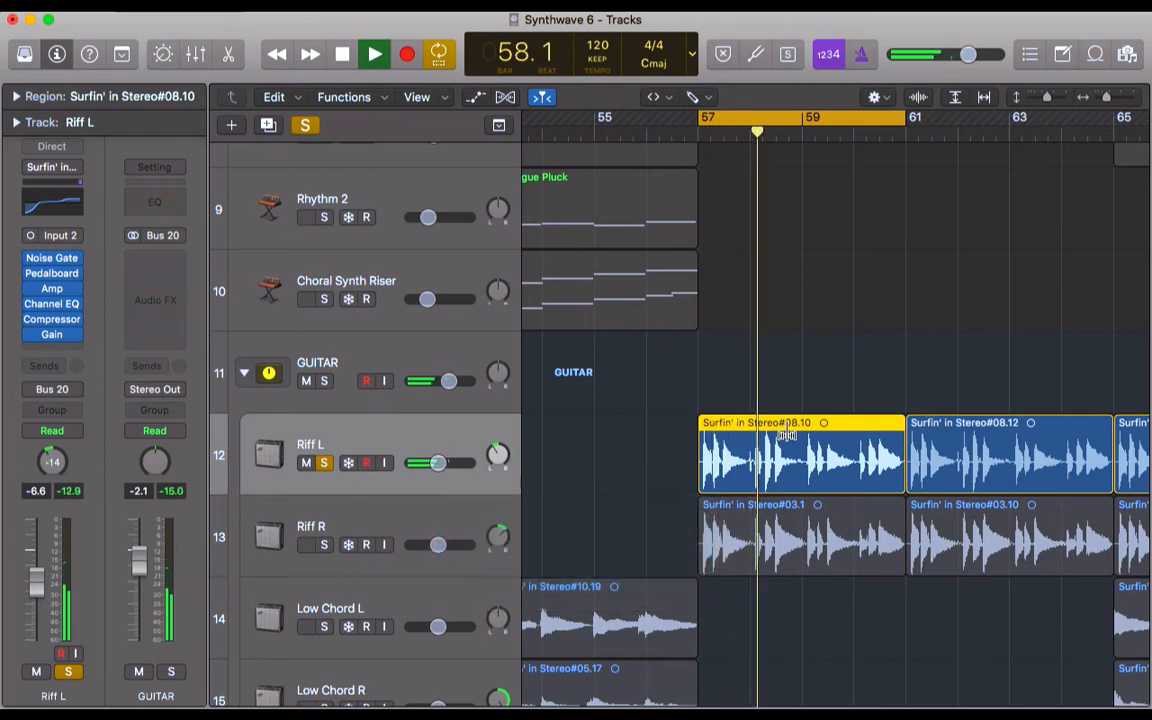
{"action": "key", "text": "space"}
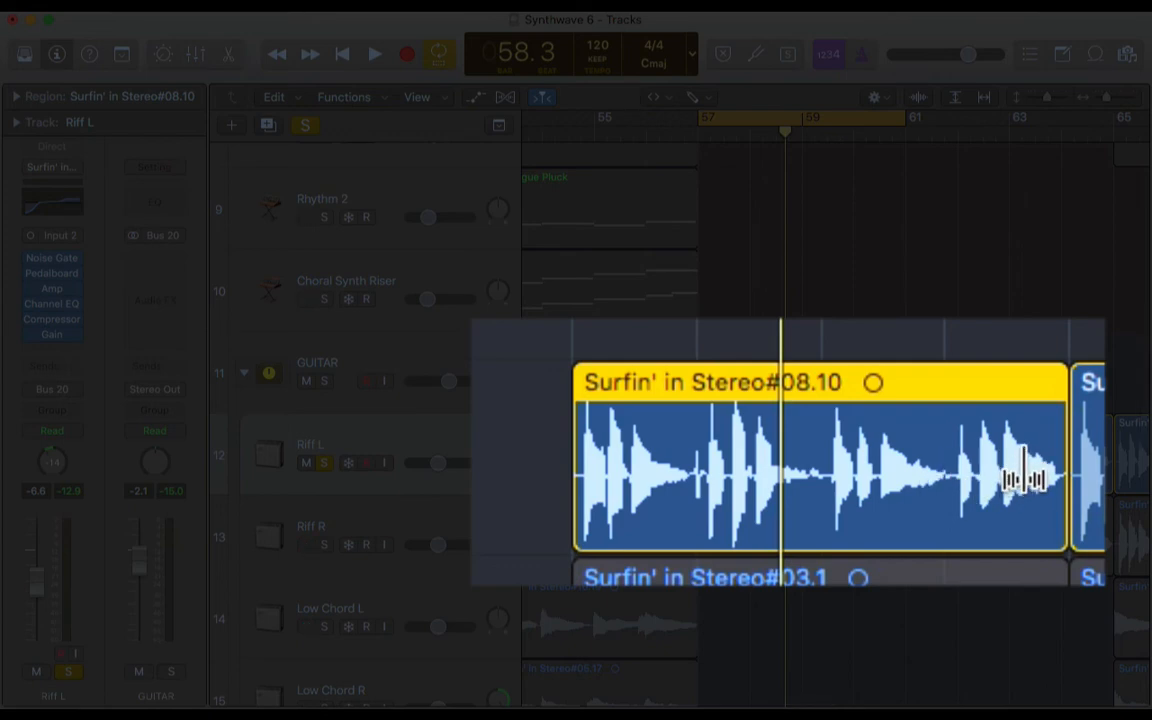
Flex a note near the end of Riff L's selected region back to before bar 58, and play the result
{"action": "left_click_drag", "start_coordinate": [1020, 475], "coordinate": [663, 476]}
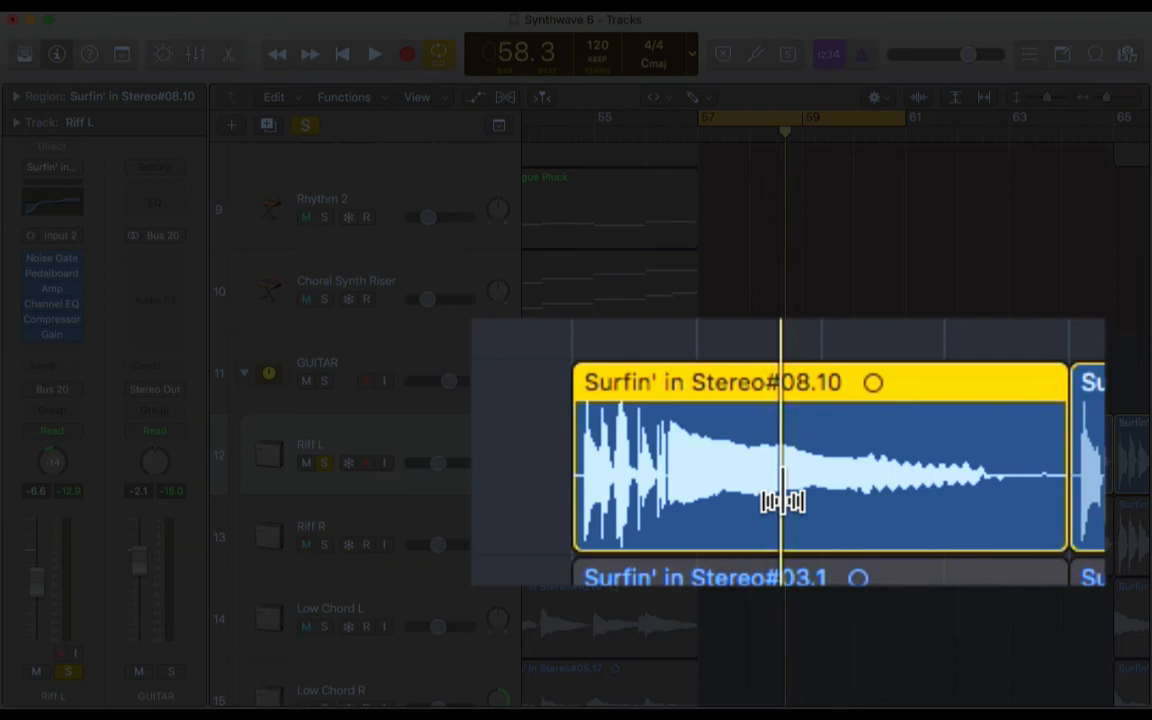
{"action": "key", "text": "space"}
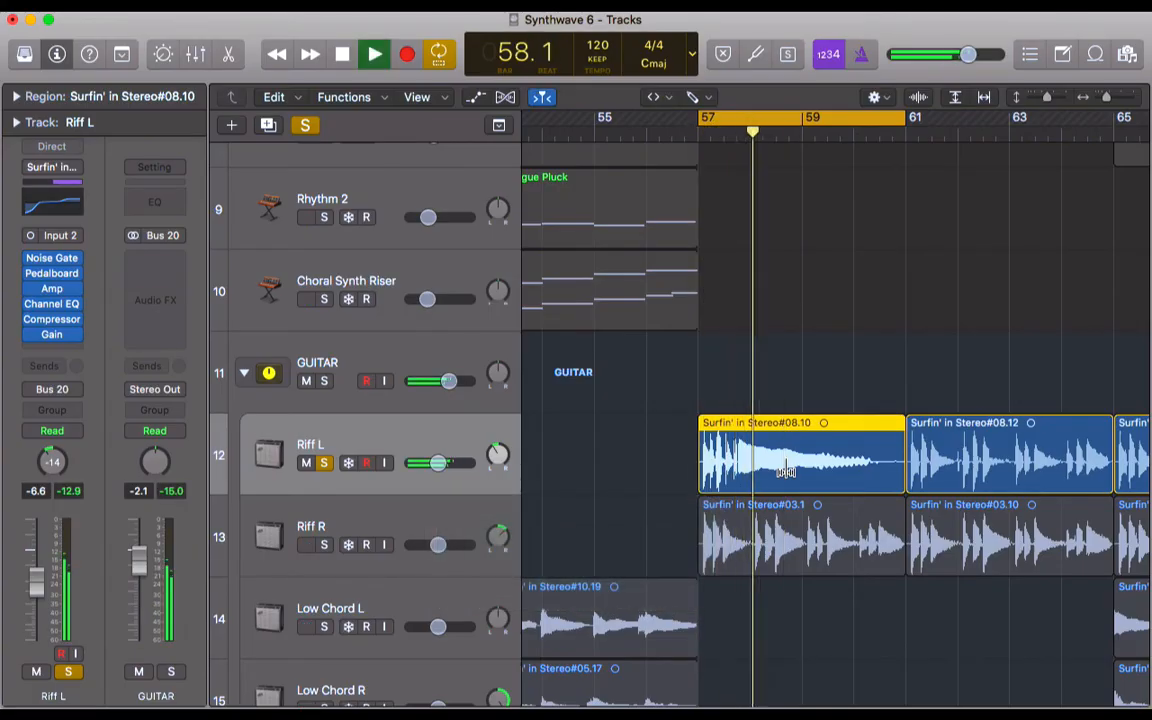
{"action": "key", "text": "space"}
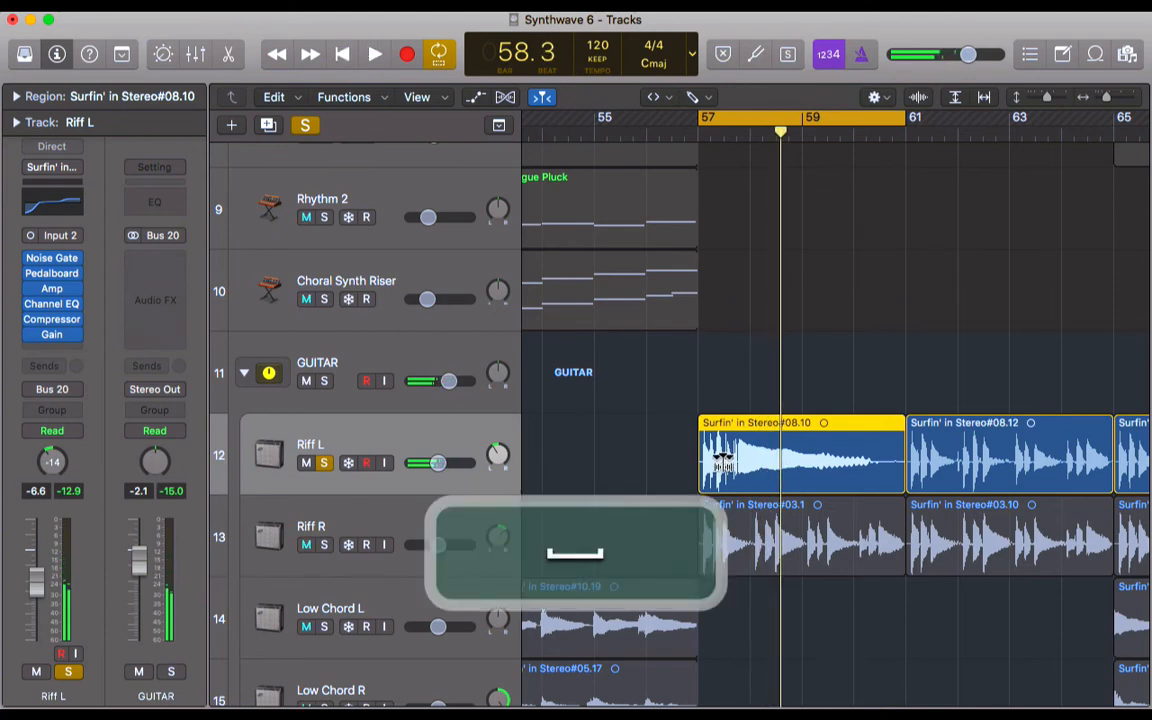
Flex an early note of the region forward to just before bar 60 and play it, then undo both flex edits
{"action": "left_click_drag", "start_coordinate": [725, 463], "coordinate": [848, 461]}
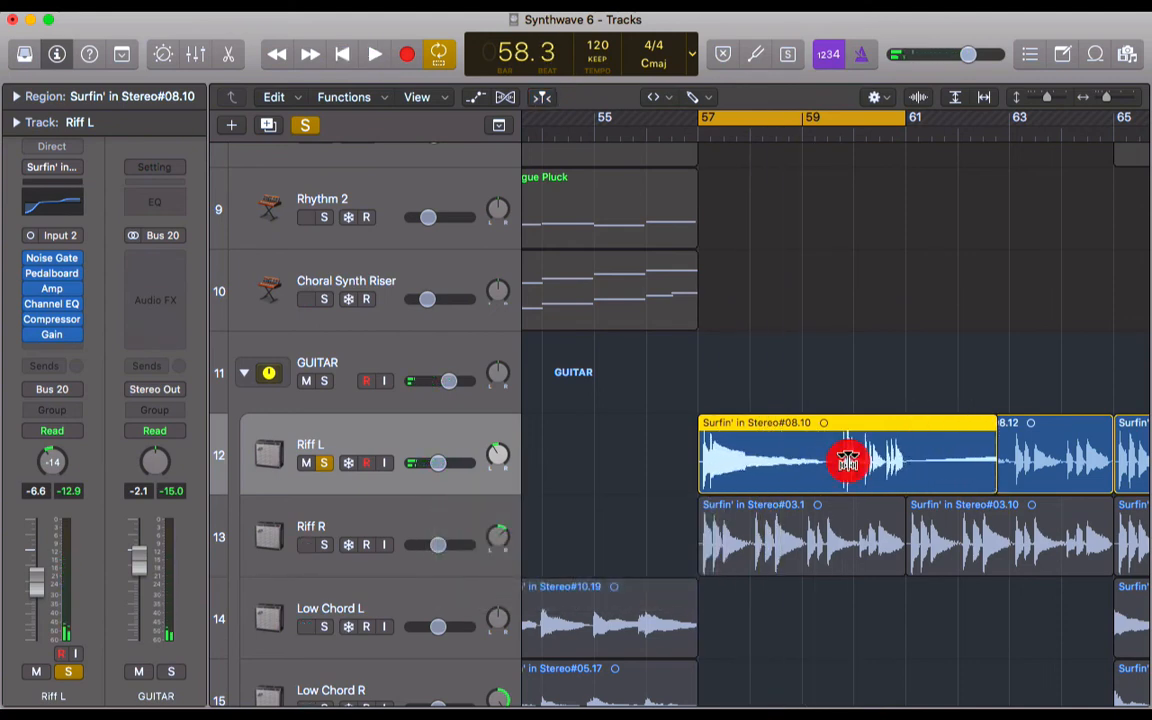
{"action": "key", "text": "space"}
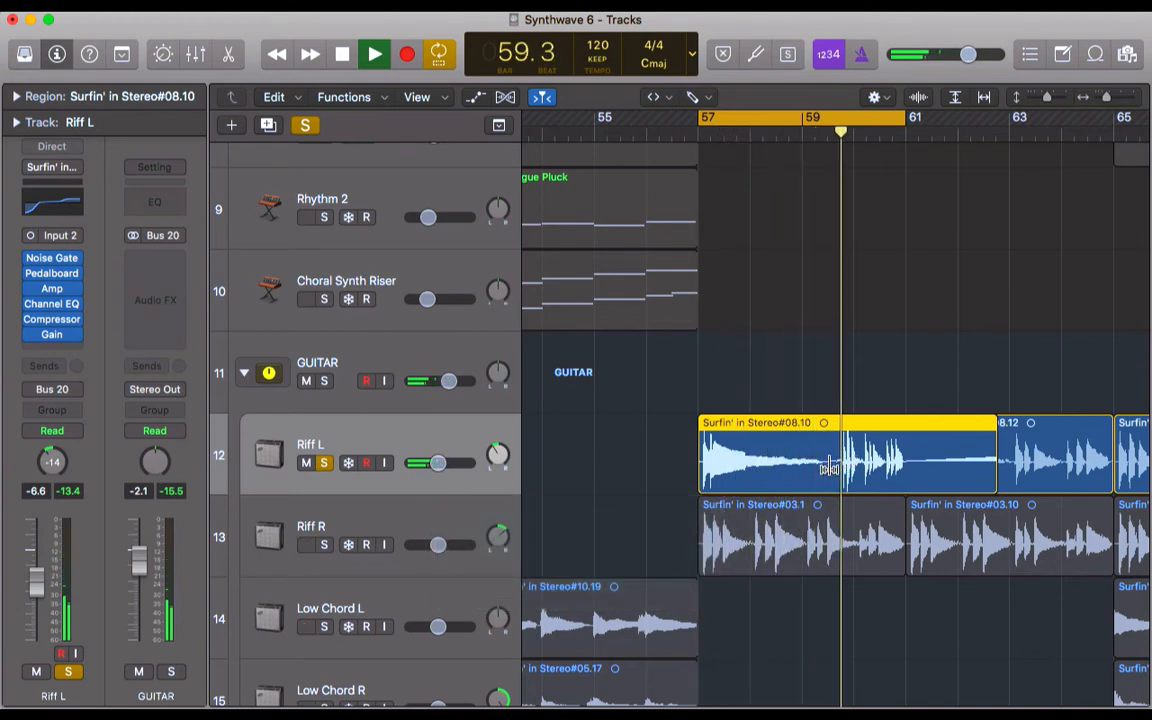
{"action": "key", "text": "super+space"}
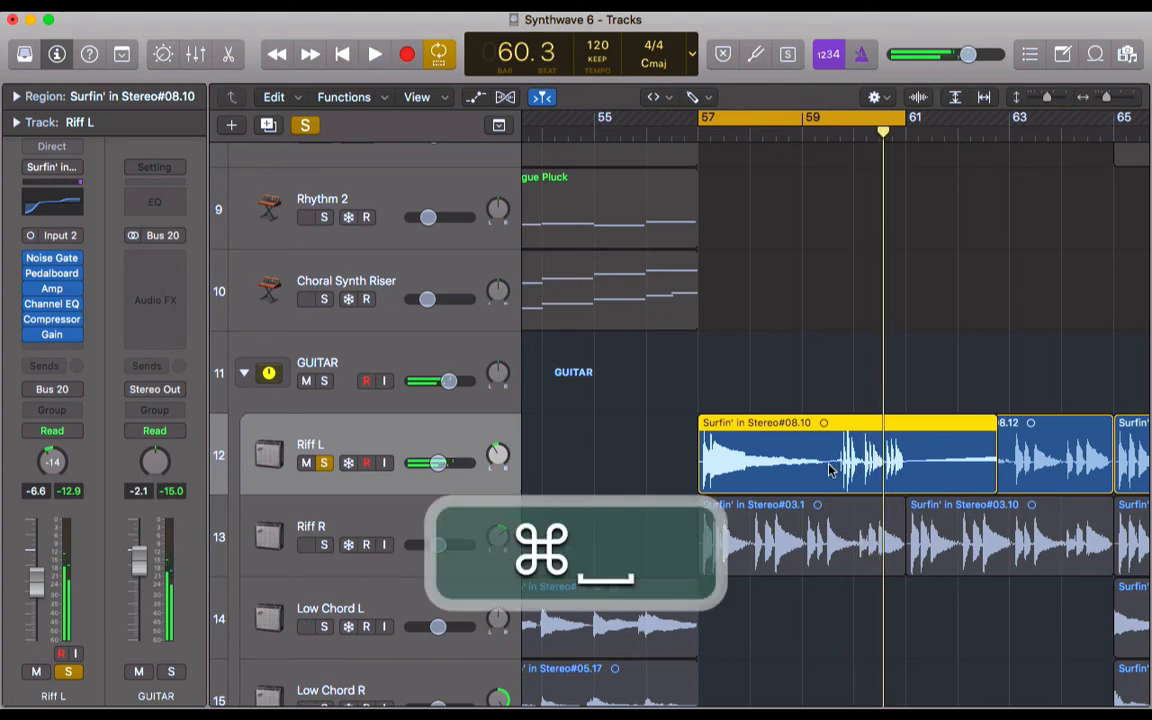
{"action": "key", "text": "super+z"}
{"action": "key", "text": "super+z"}
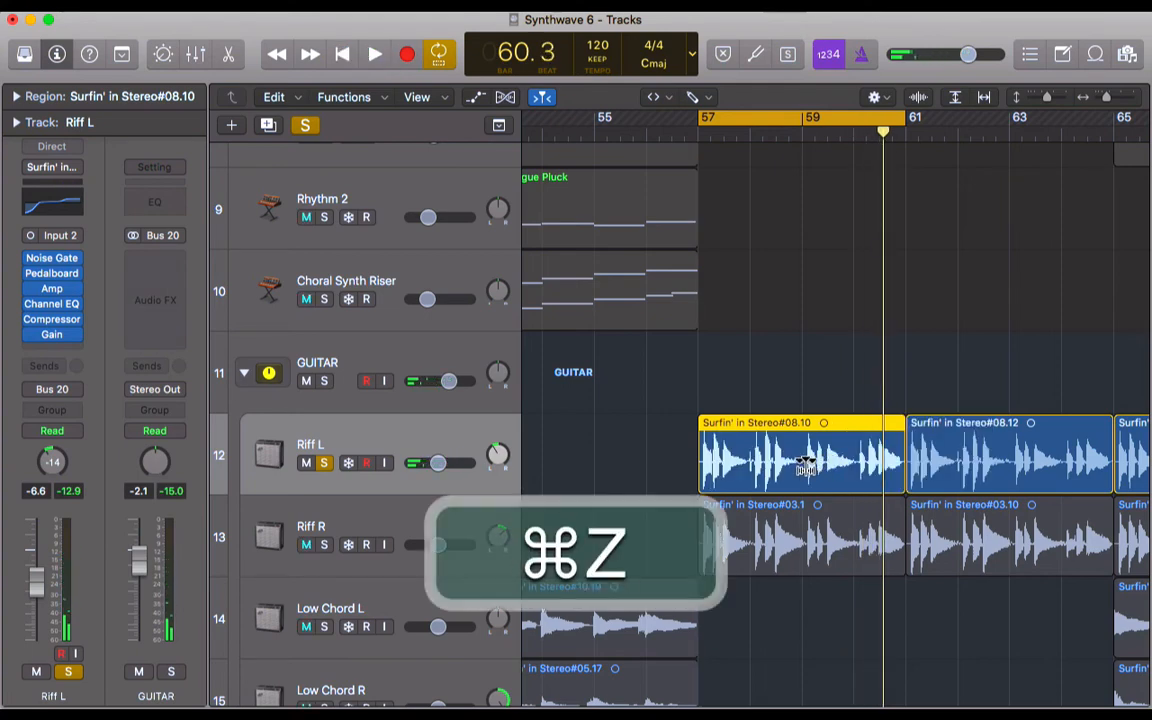
Flex the note just after bar 60 in Riff L's region earlier so that it starts exactly on bar 60
{"action": "scroll", "coordinate": [805, 467], "scroll_direction": "up", "scroll_amount": 5}
{"action": "scroll", "coordinate": [805, 467], "scroll_direction": "left", "scroll_amount": 3}
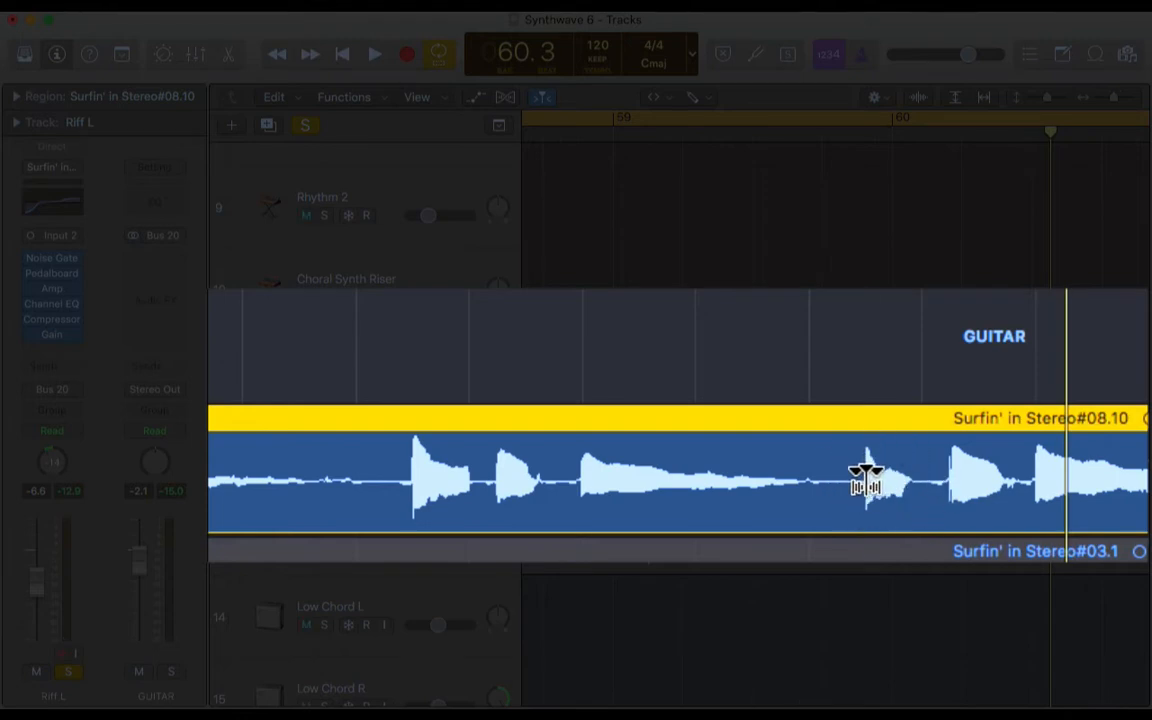
{"action": "left_click_drag", "start_coordinate": [867, 478], "coordinate": [810, 477]}
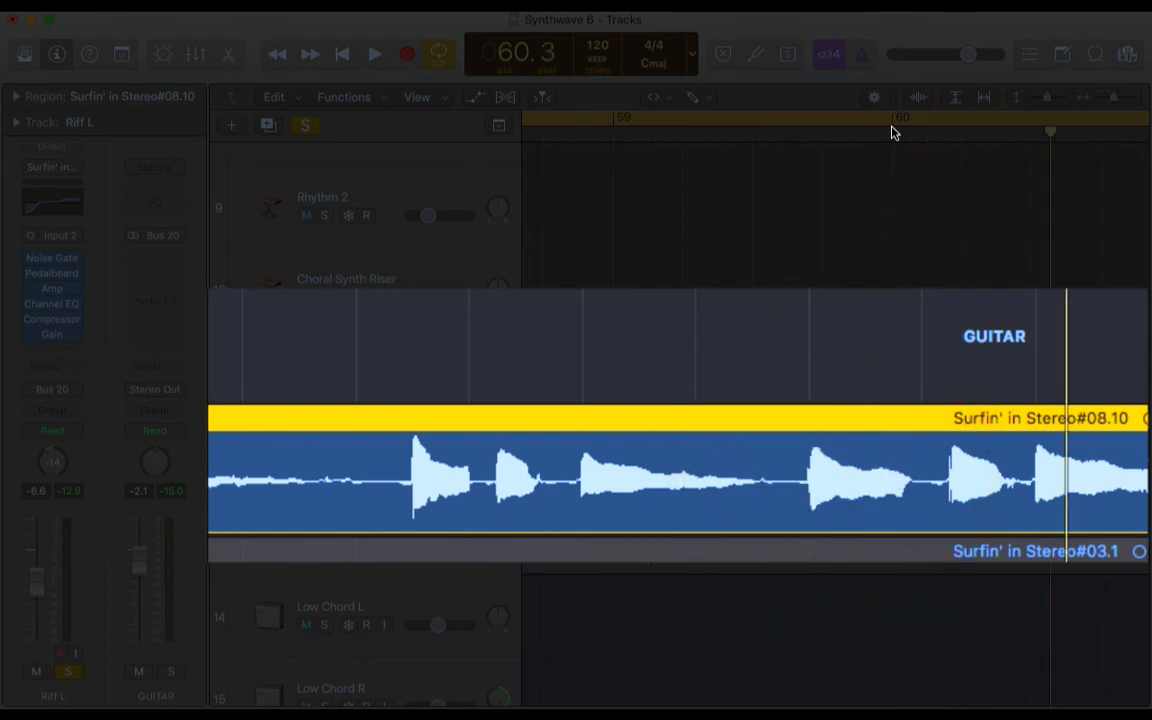
{"action": "left_click", "coordinate": [661, 103]}
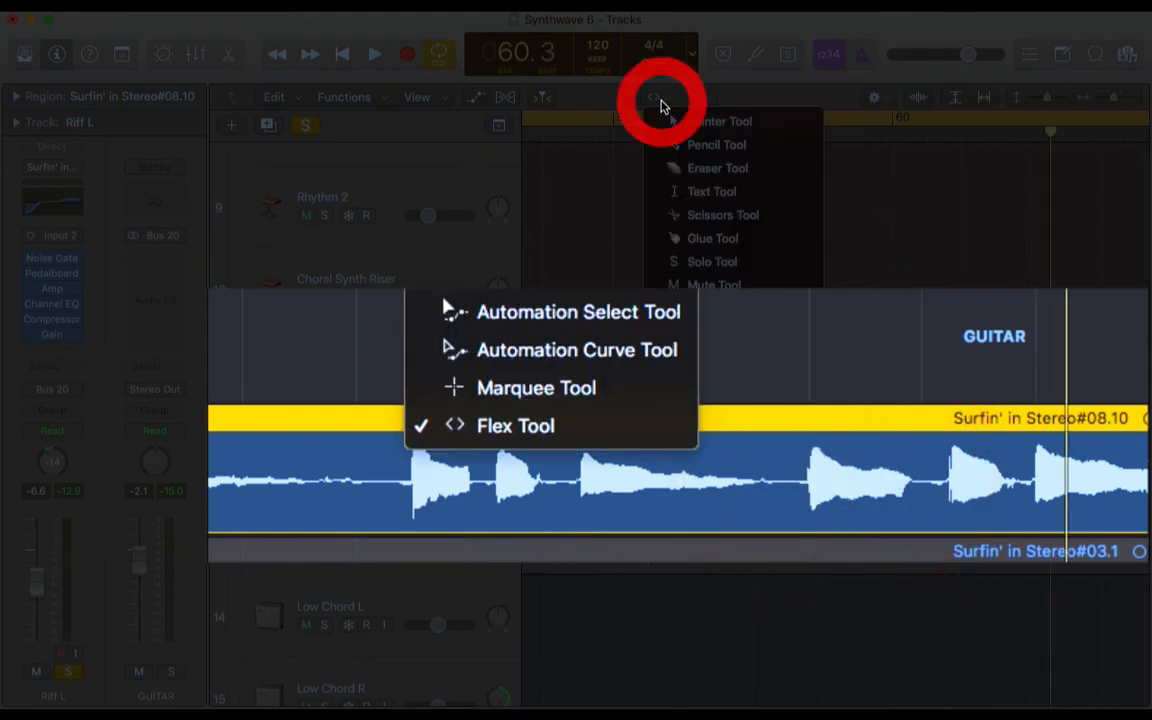
{"action": "left_click", "coordinate": [657, 98]}
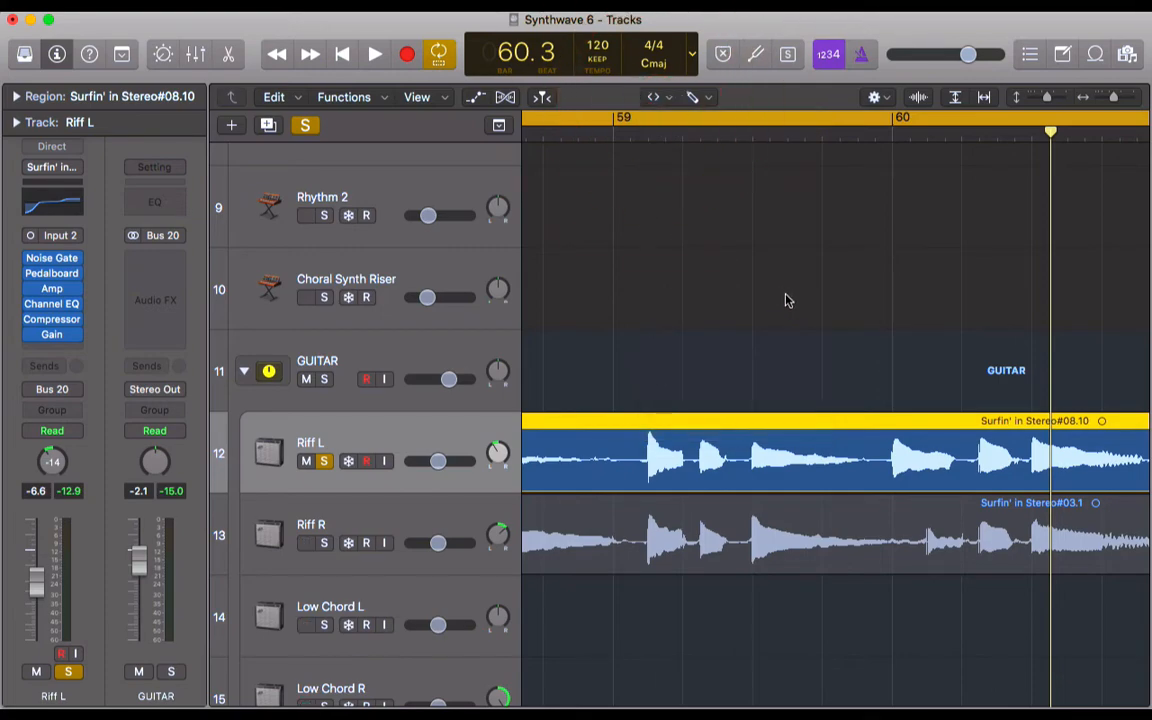
Unsolo Riff L and shrink the track heights so the whole arrangement fits in view
{"action": "scroll", "coordinate": [785, 297], "scroll_direction": "down", "scroll_amount": 10}
{"action": "key", "text": "s"}
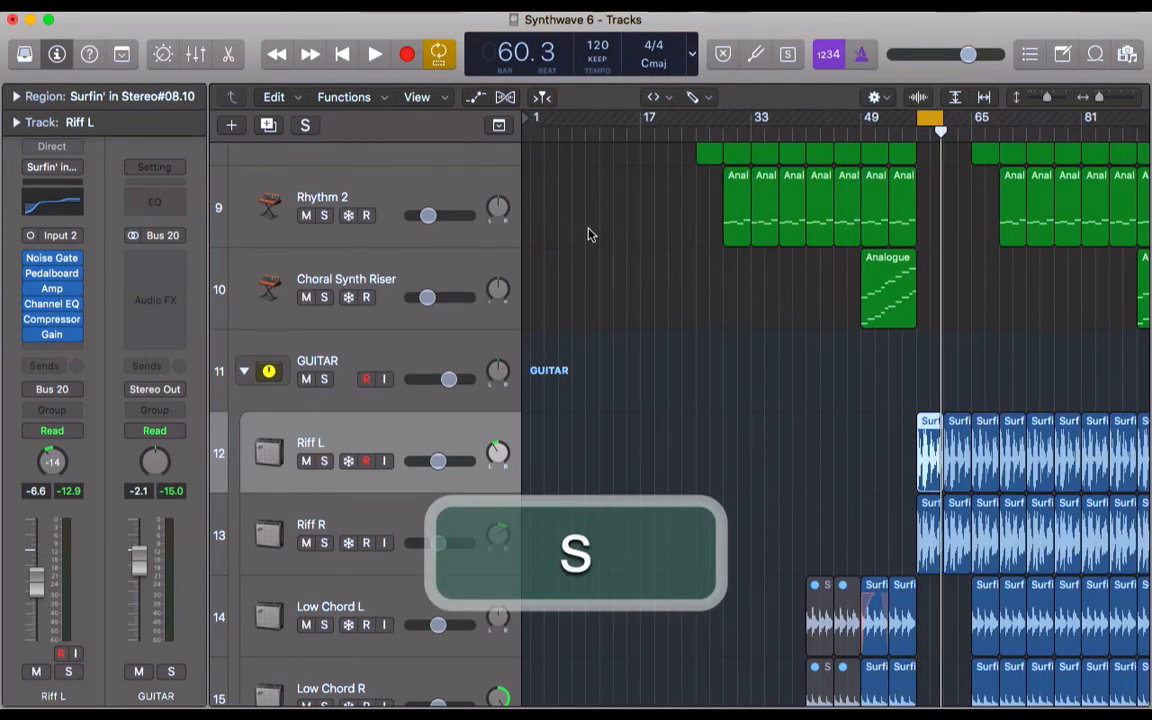
{"action": "left_click_drag", "start_coordinate": [1048, 103], "coordinate": [1031, 98]}
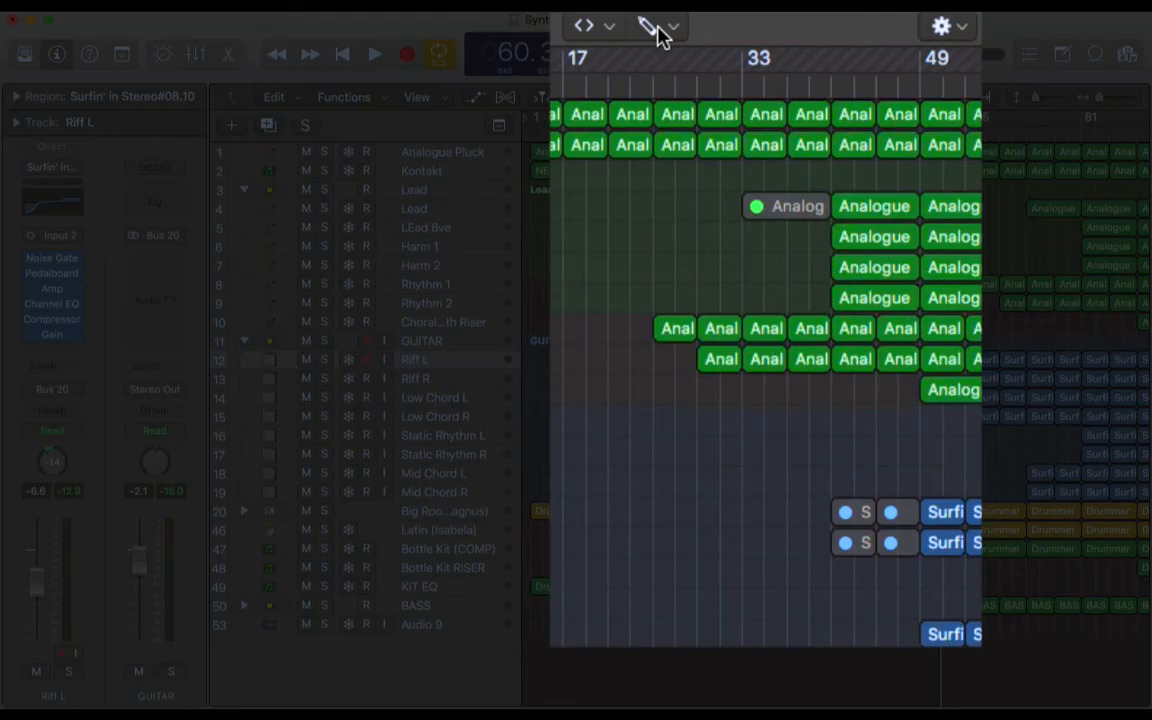
Look through the Command-click tool choices without changing them, and set the main tool to the Pointer tool
{"action": "left_click", "coordinate": [657, 32]}
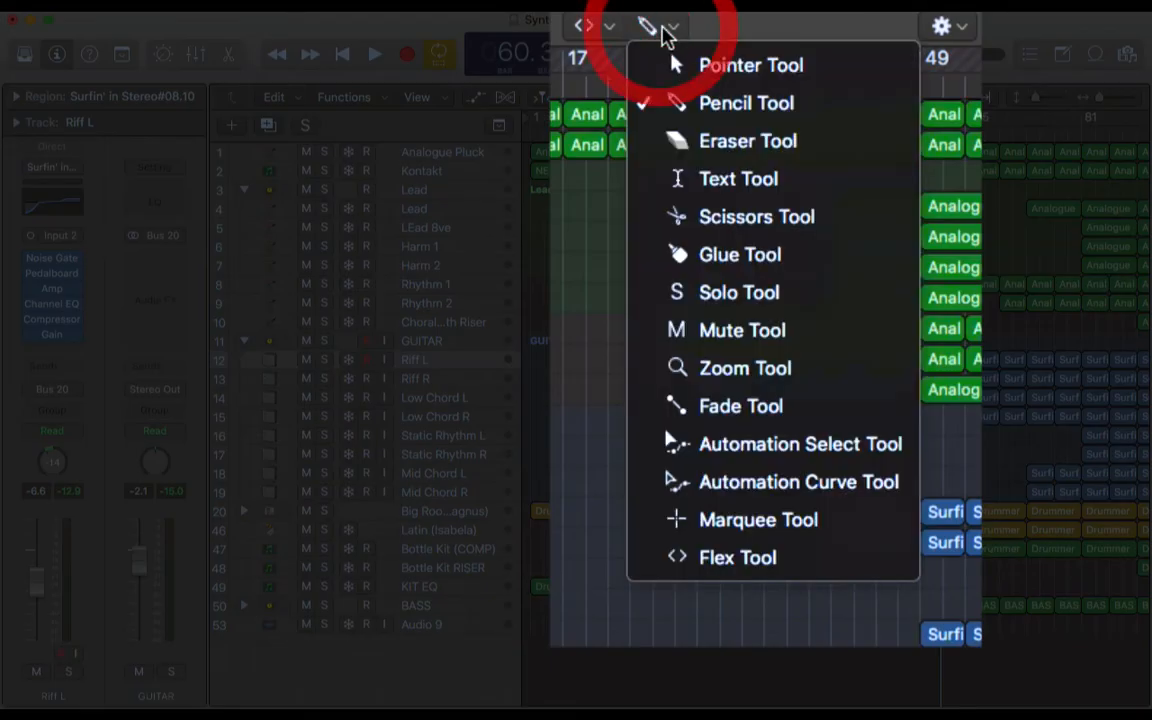
{"action": "left_click", "coordinate": [728, 29]}
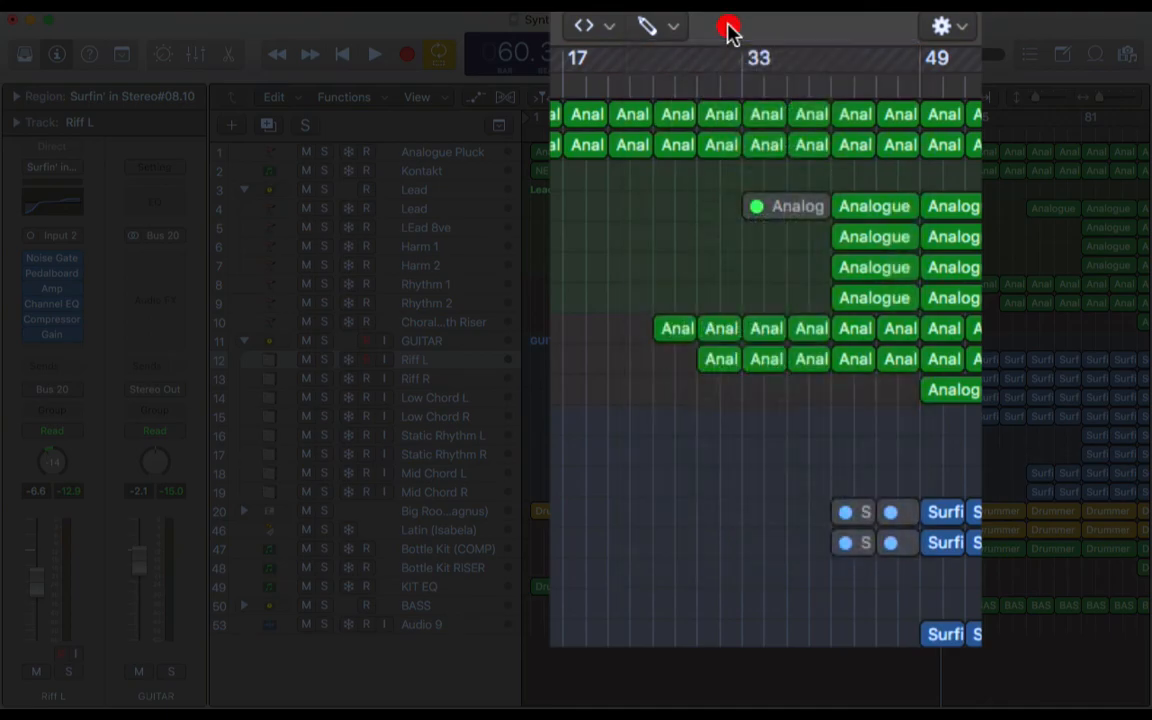
{"action": "left_click", "coordinate": [584, 28]}
{"action": "left_click", "coordinate": [650, 63]}
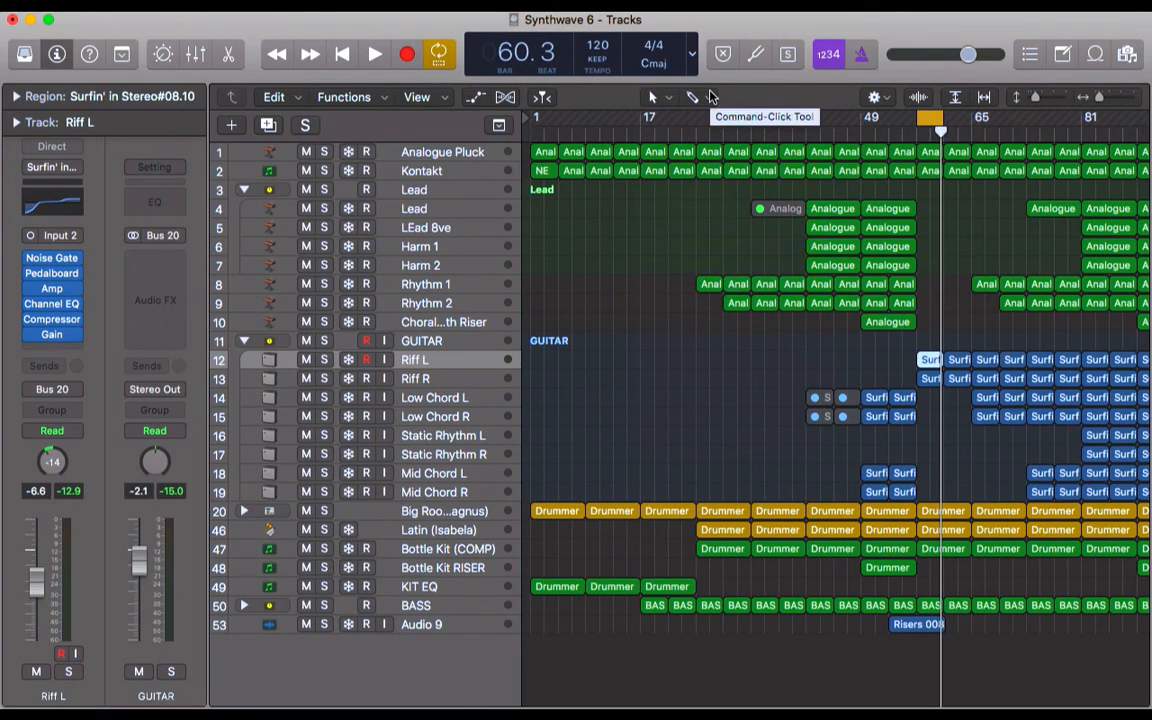
{"action": "left_click", "coordinate": [710, 96]}
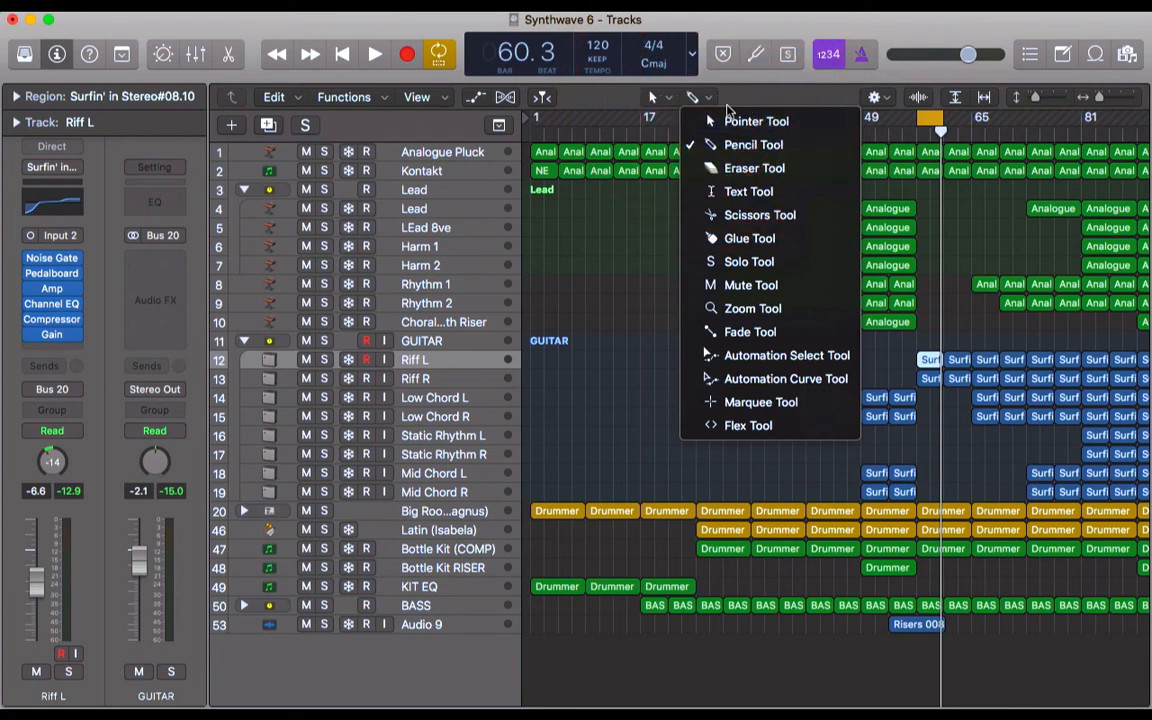
{"action": "left_click", "coordinate": [761, 102]}
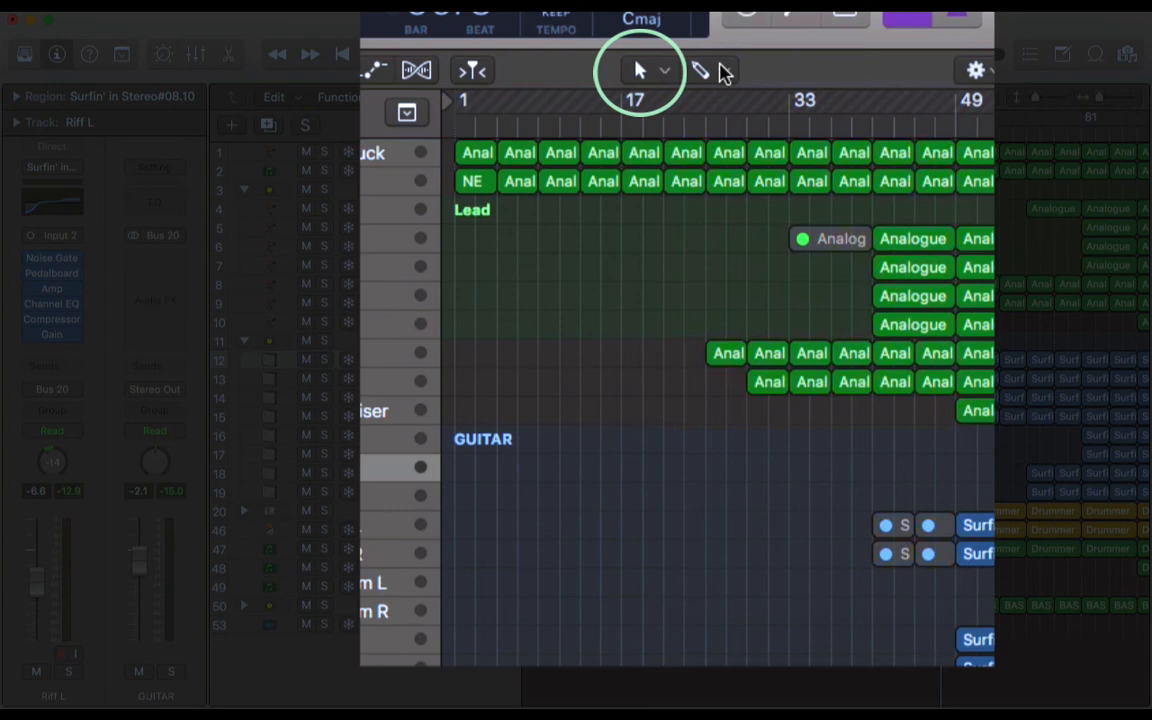
{"action": "left_click", "coordinate": [722, 72]}
{"action": "left_click", "coordinate": [800, 142]}
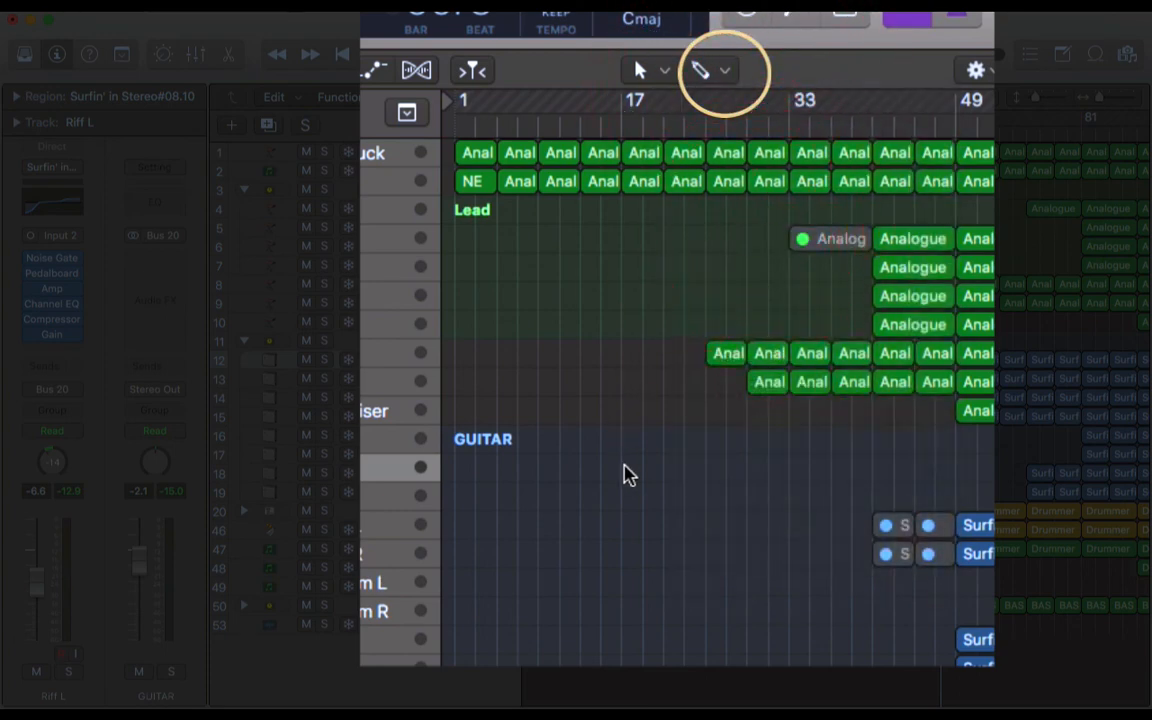
Create an empty region at bar 17 on the LEad 8ve track with the Pencil as the Command-click tool
{"action": "key", "text": "super"}
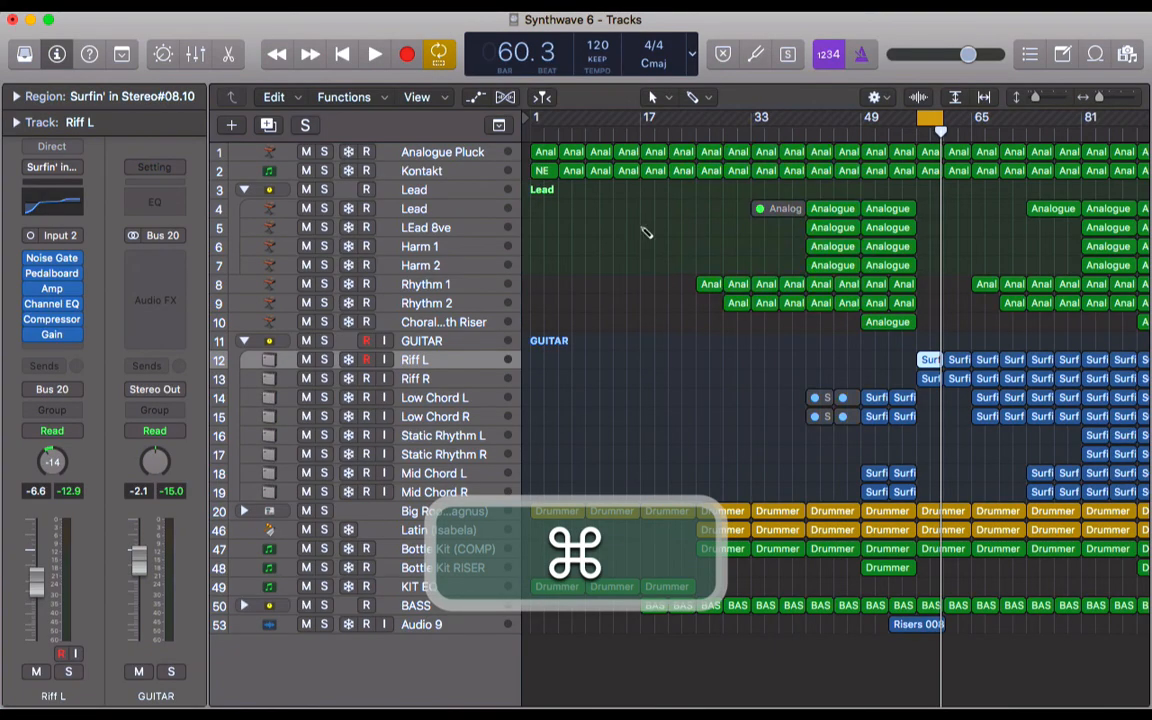
{"action": "left_click", "coordinate": [643, 228], "text": "super"}
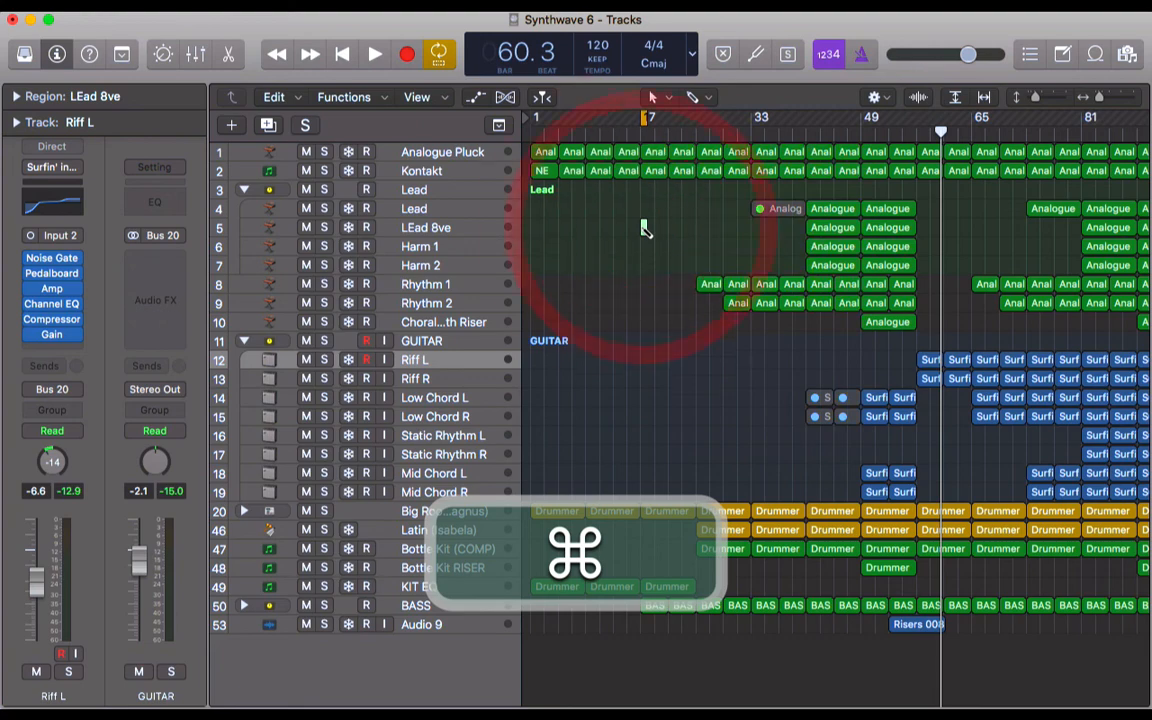
{"action": "scroll", "coordinate": [643, 229], "scroll_direction": "up", "scroll_amount": 3}
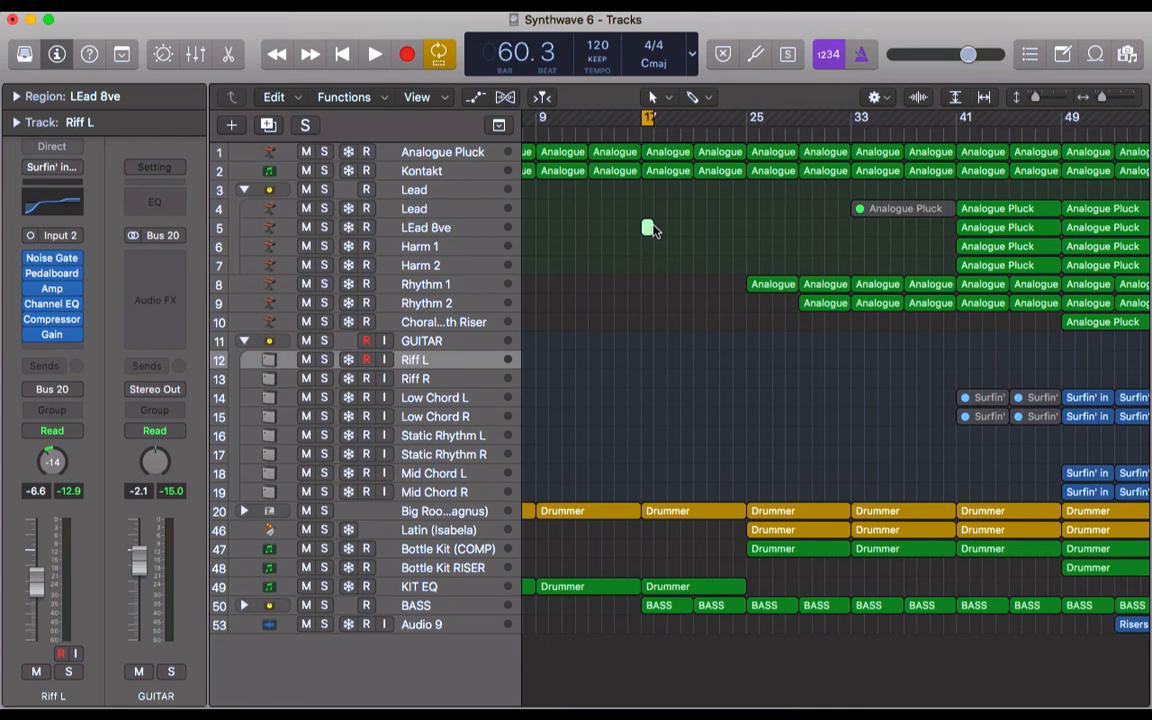
Check the main tool choices, keeping the Pointer Tool, and set the Command-click tool to the Scissors Tool
{"action": "left_click", "coordinate": [655, 97]}
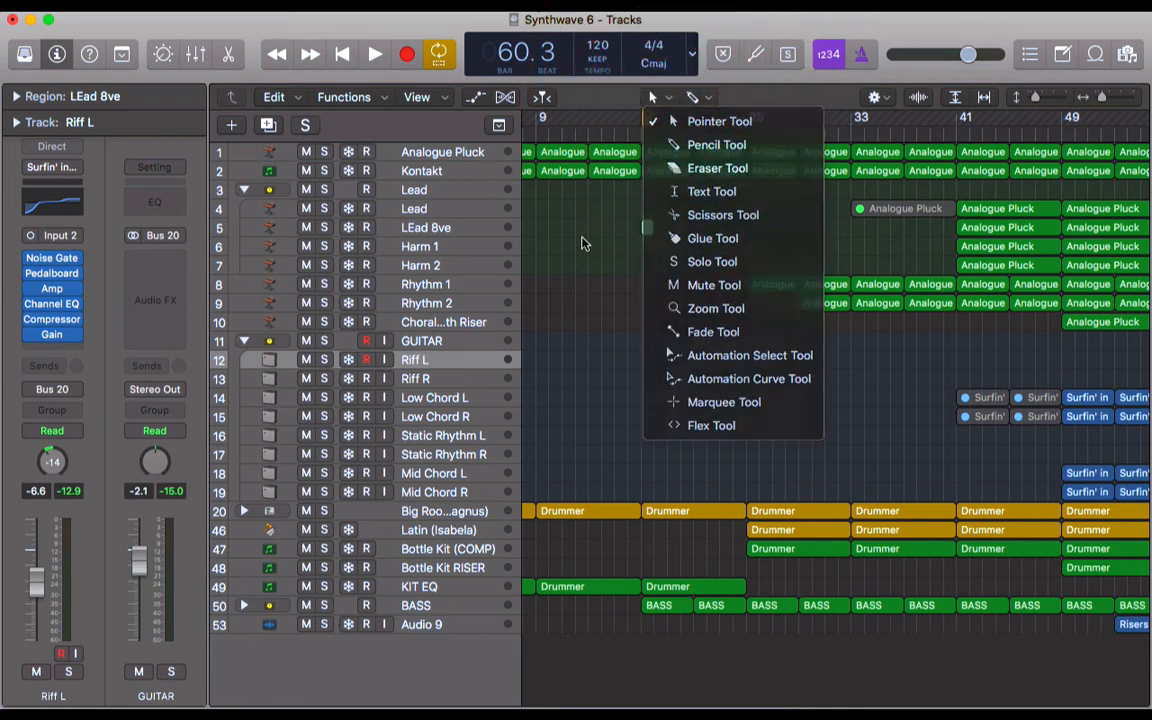
{"action": "left_click", "coordinate": [571, 210]}
{"action": "left_click", "coordinate": [657, 97]}
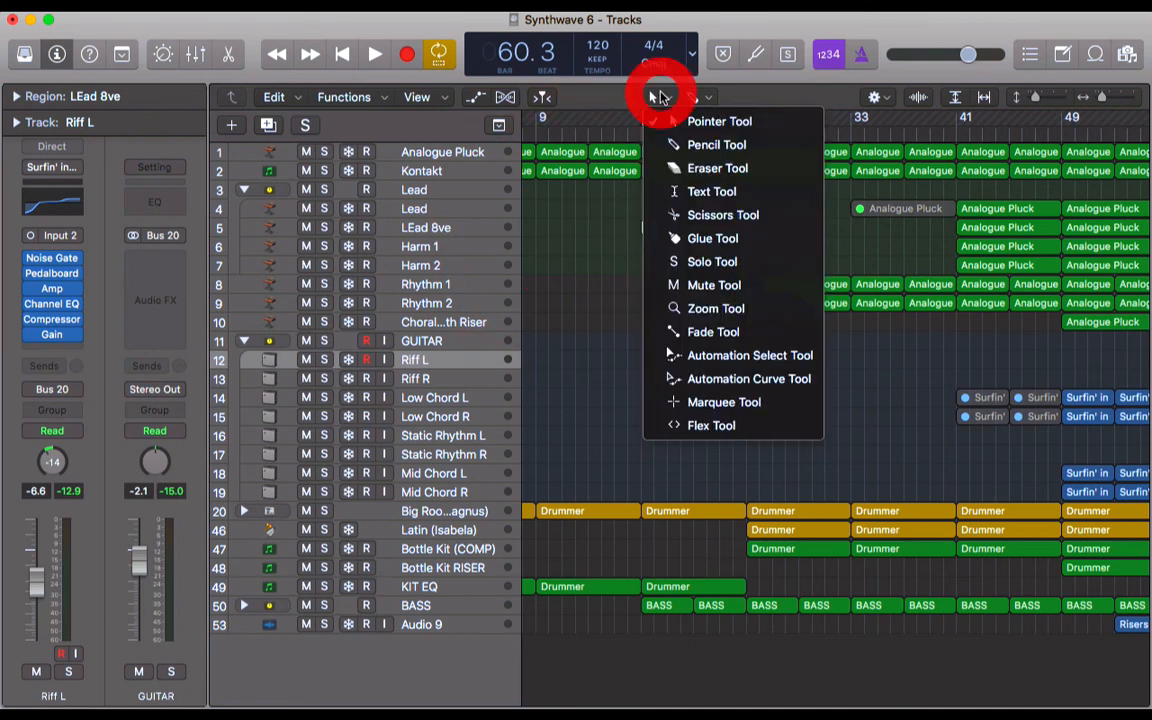
{"action": "left_click", "coordinate": [587, 217]}
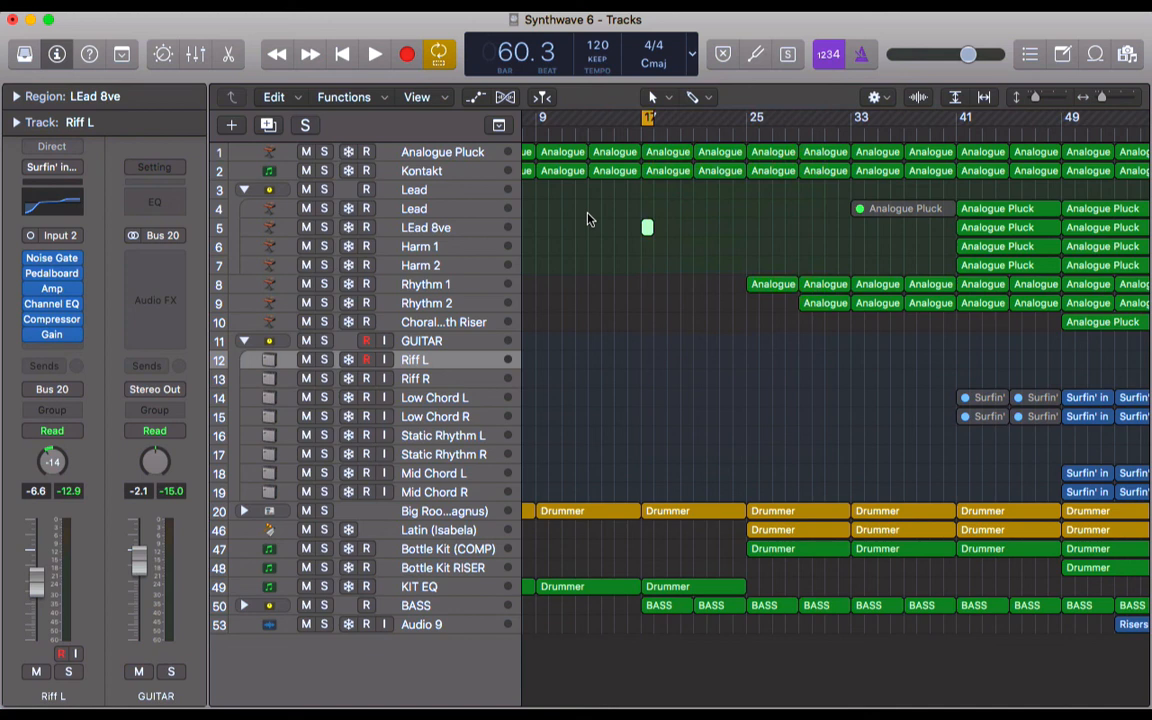
{"action": "left_click", "coordinate": [693, 97]}
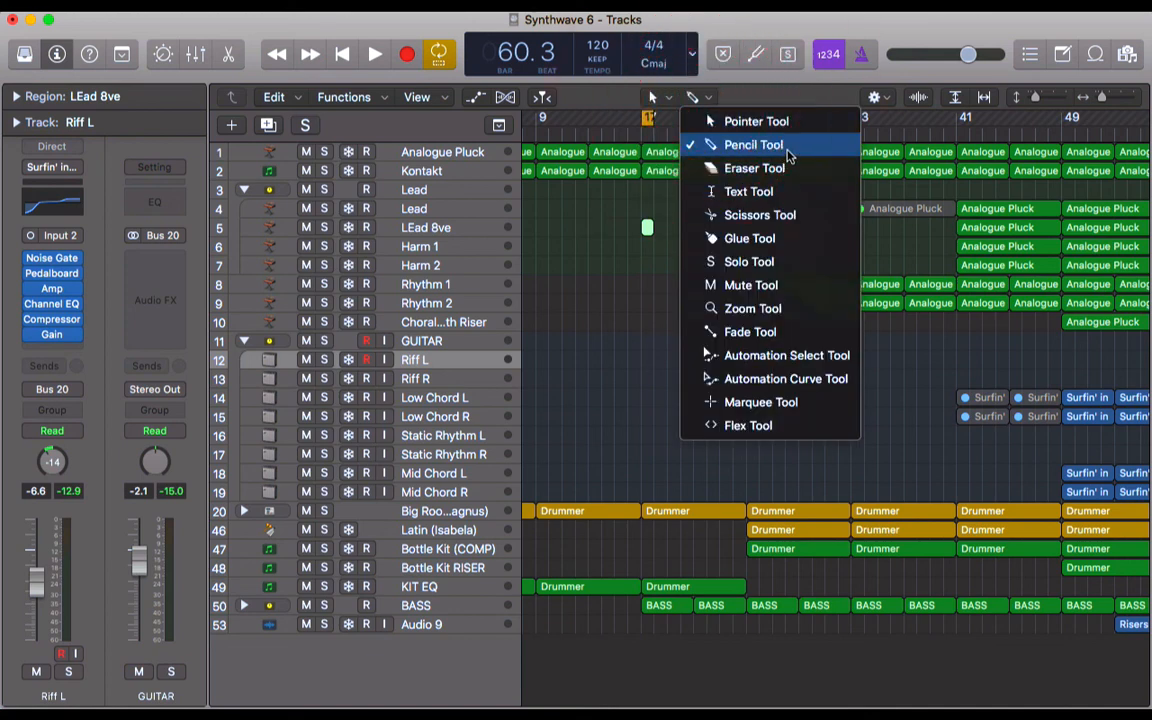
{"action": "left_click", "coordinate": [798, 216]}
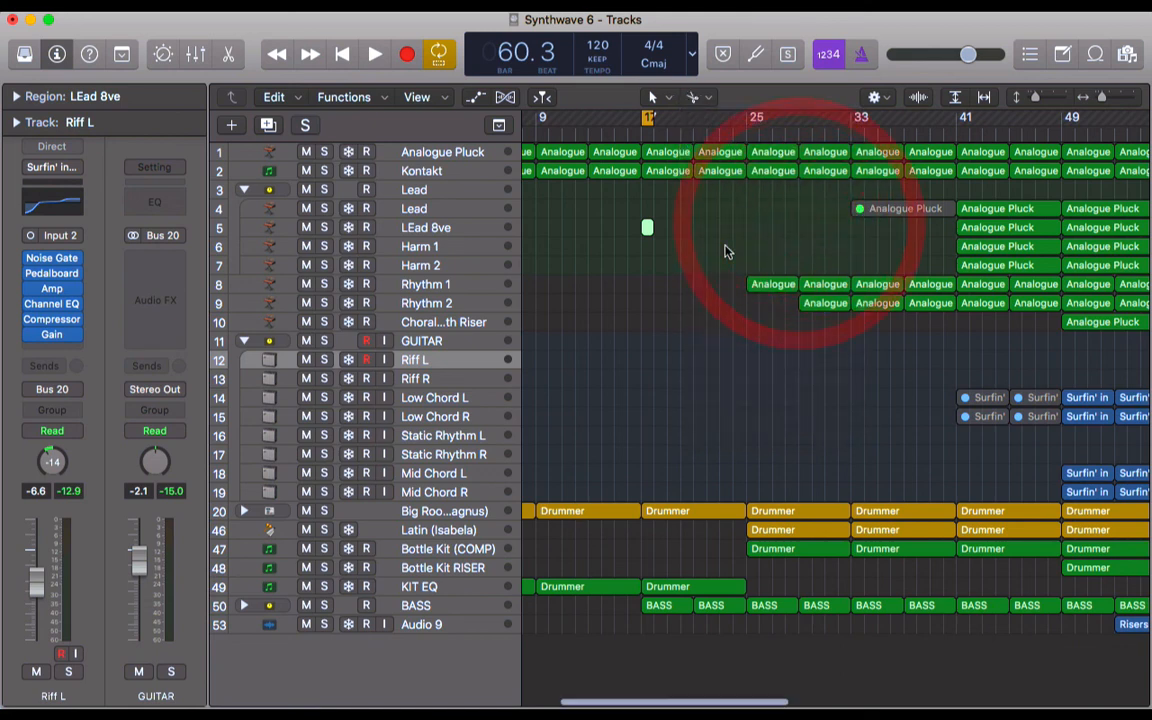
Fit the whole arrangement in view with reduced track heights and turn cycle mode off
{"action": "key", "text": "super+Right"}
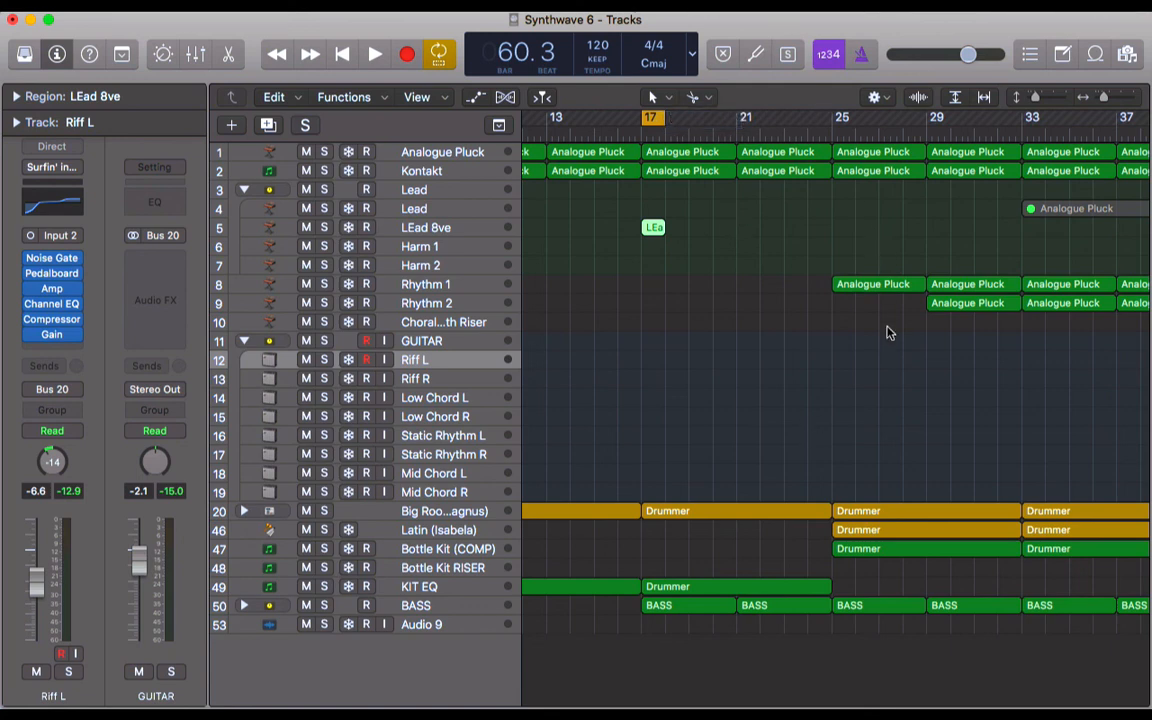
{"action": "key", "text": "z"}
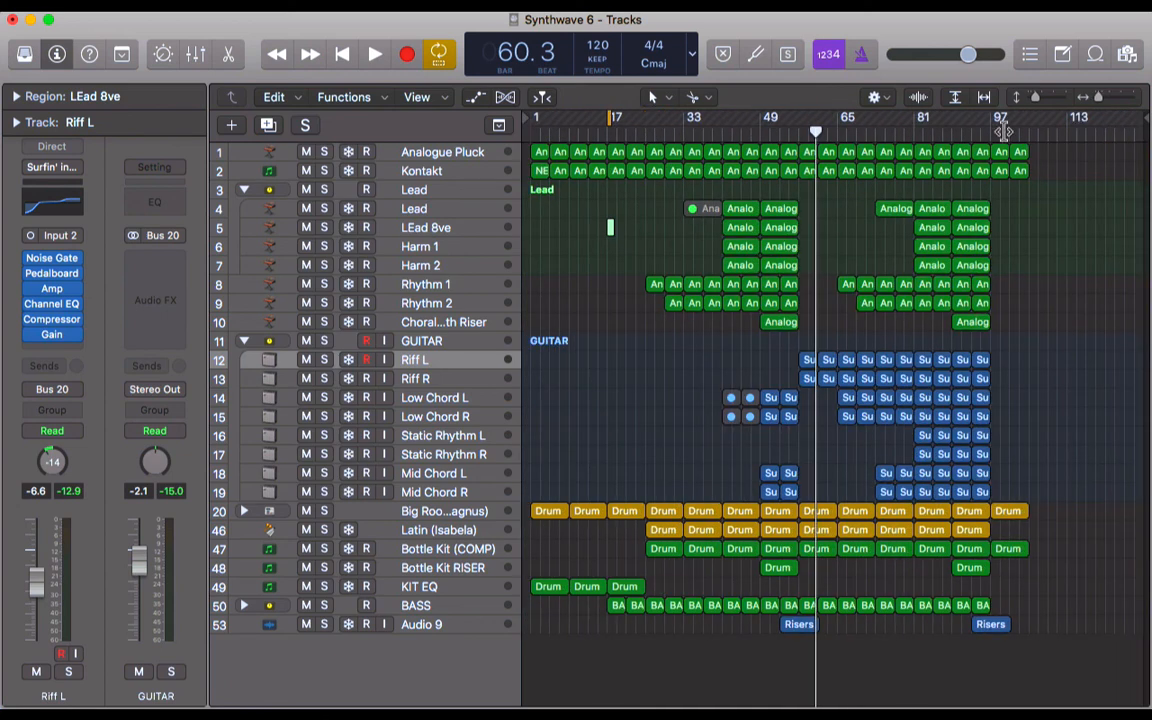
{"action": "left_click_drag", "start_coordinate": [1035, 98], "coordinate": [1018, 98]}
{"action": "key", "text": "c"}
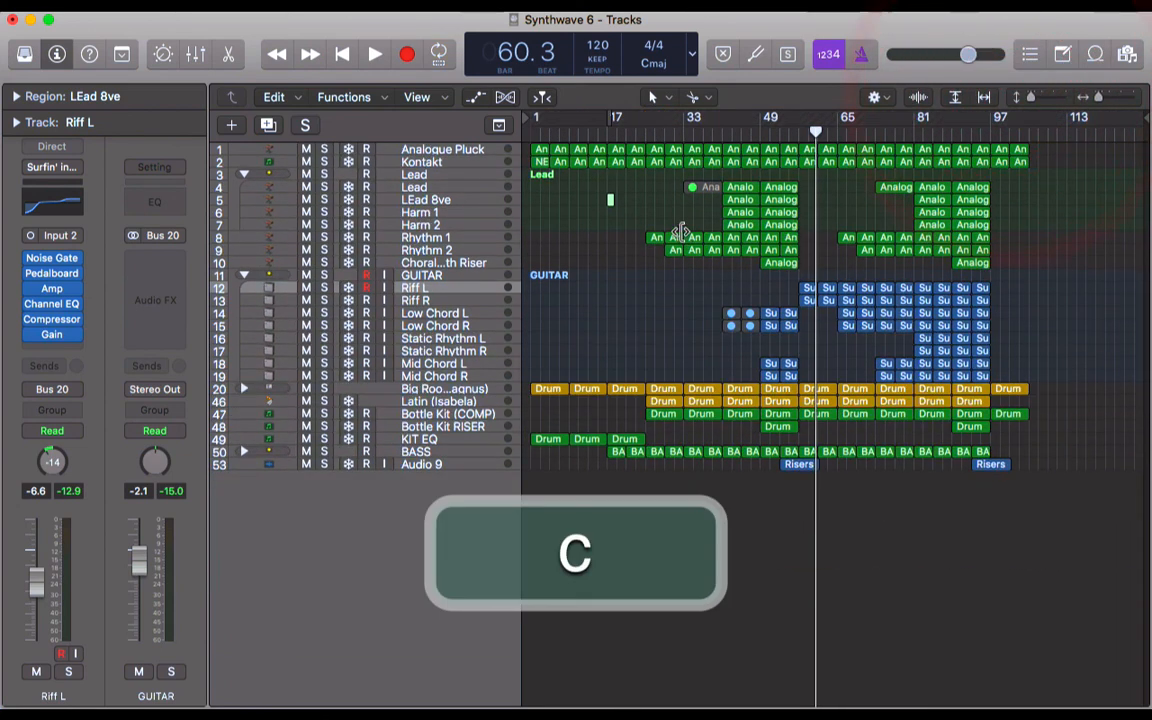